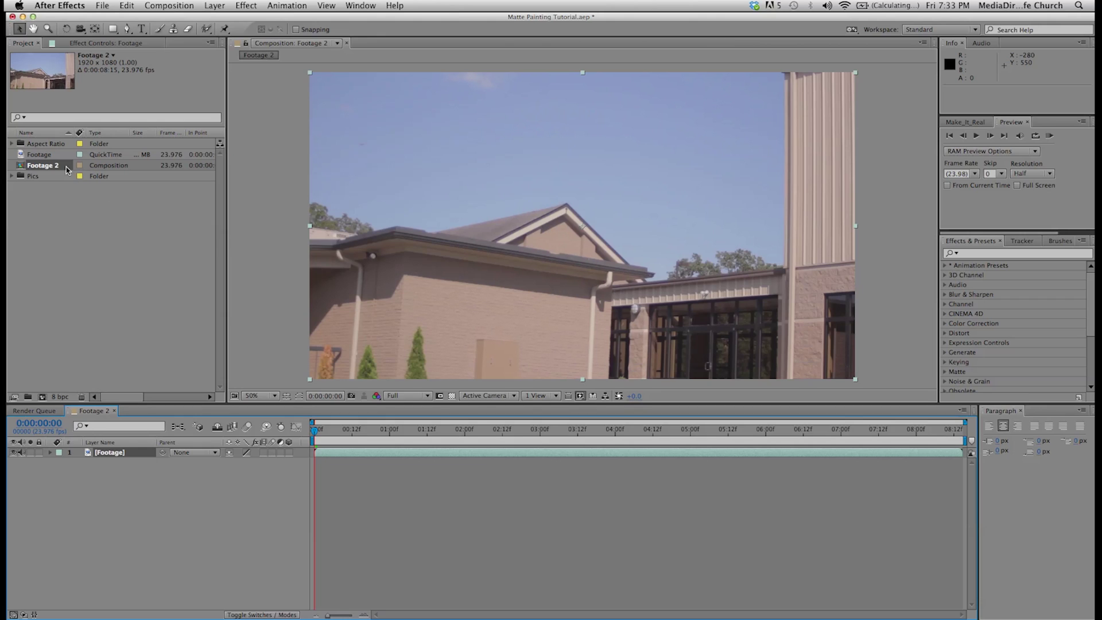
- Rename the Footage 2 composition as Stable
key("Return")
type("Stable")
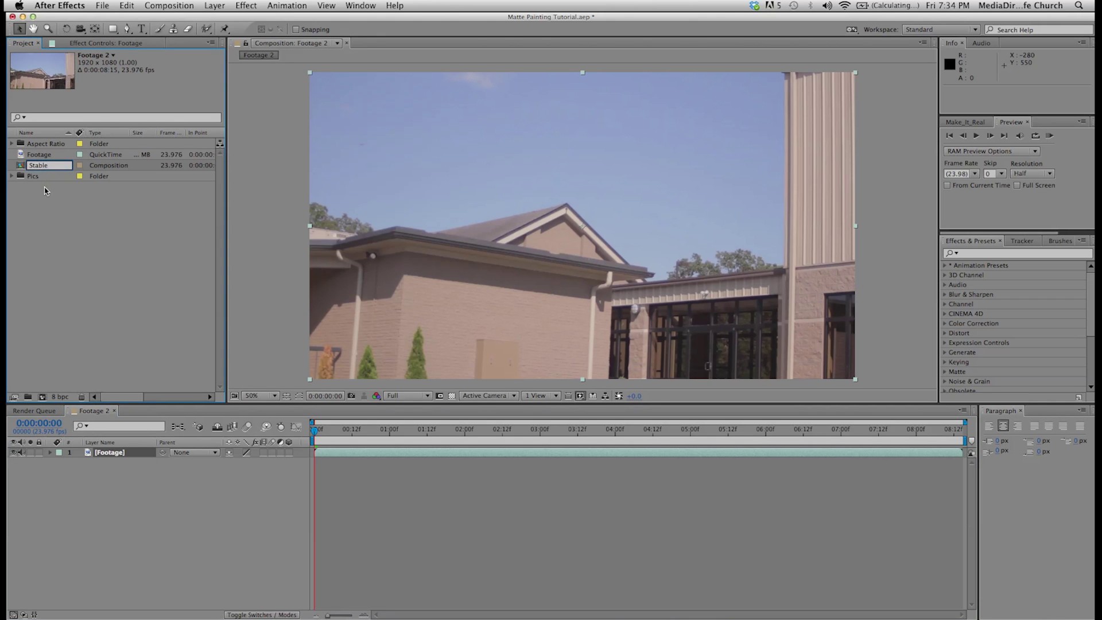
left_click(49, 192)
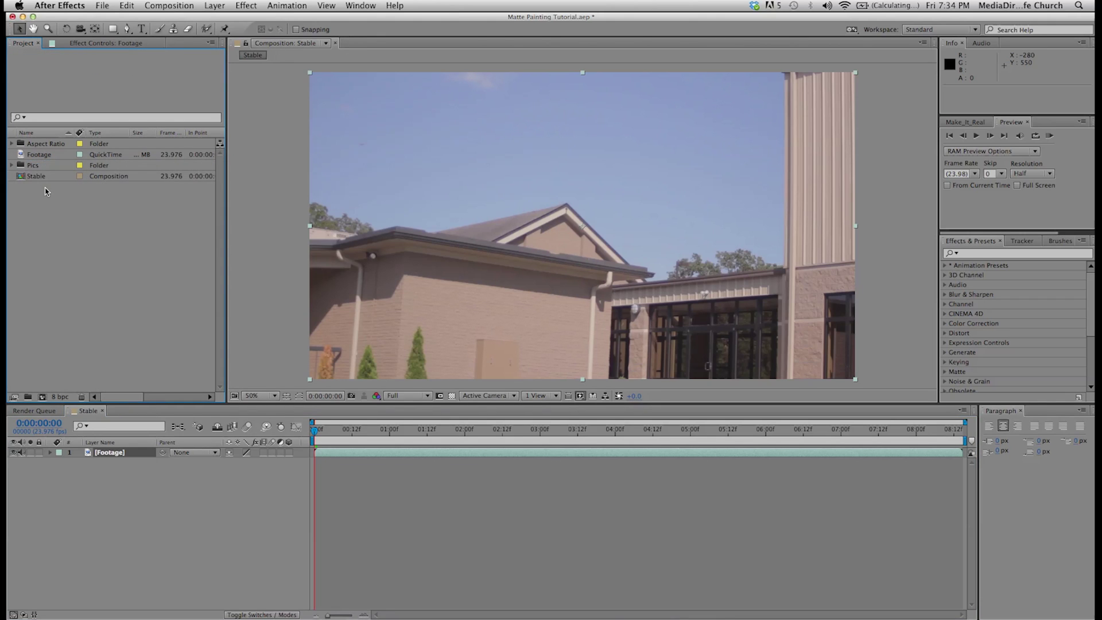
- Find the Warp Stabilizer VFX effect and apply it to the Footage layer in the Stable composition
left_click(98, 454)
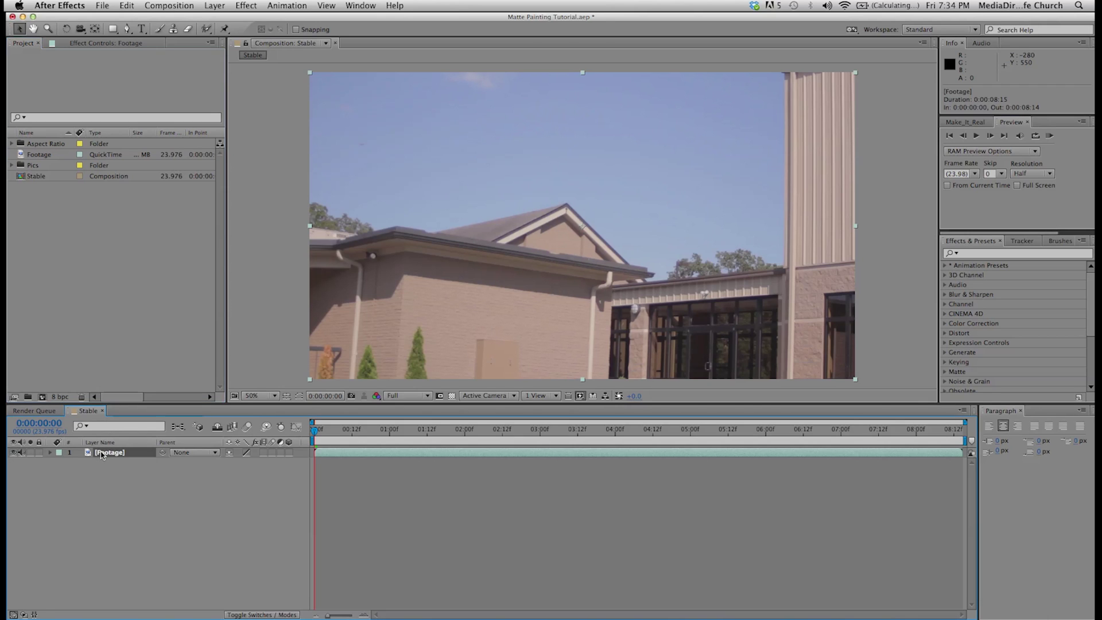
left_click(993, 254)
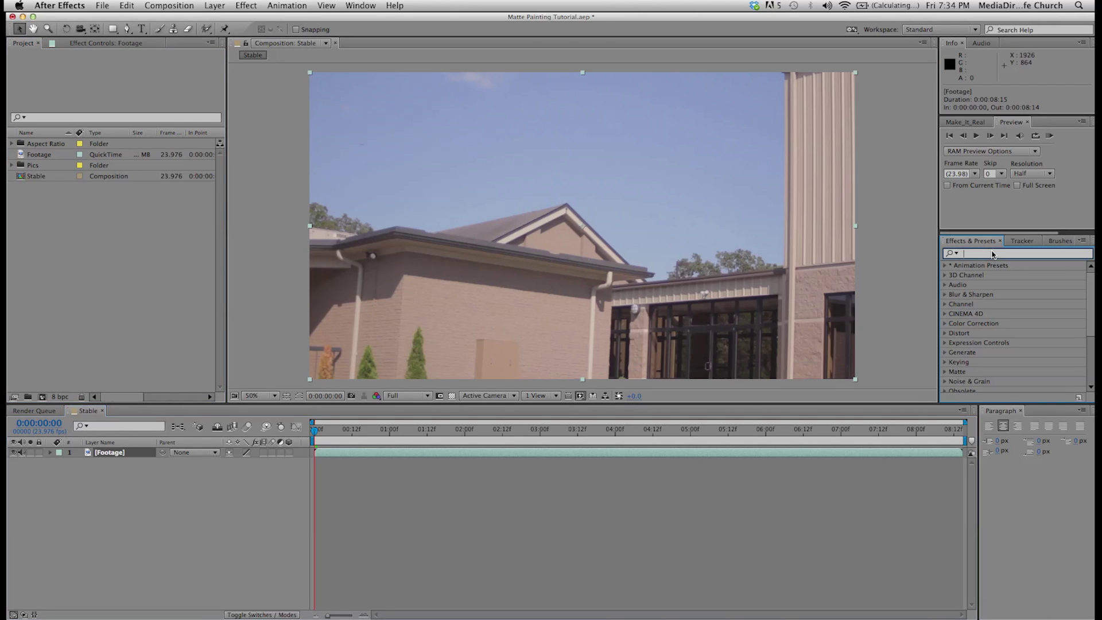
type("Wa")
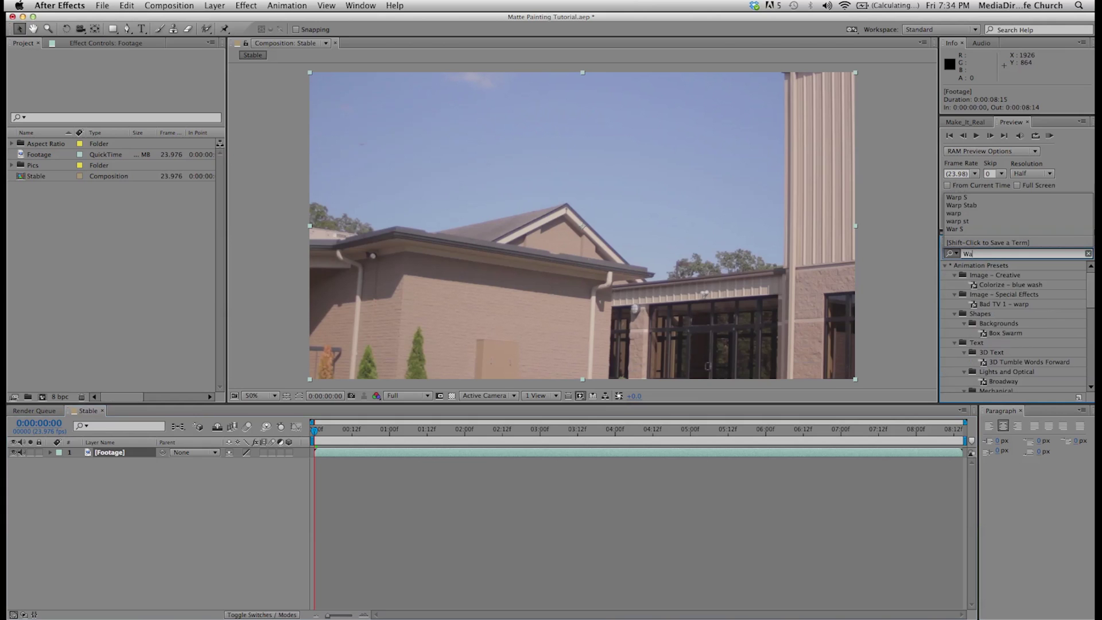
type("rp Stab")
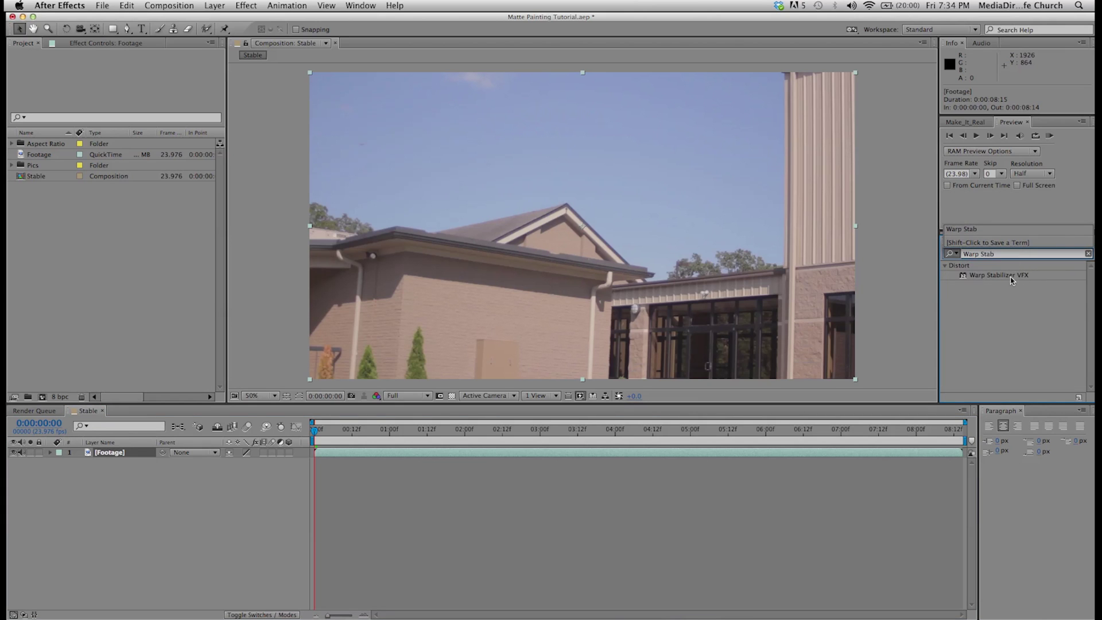
left_click_drag(1011, 279, 719, 241)
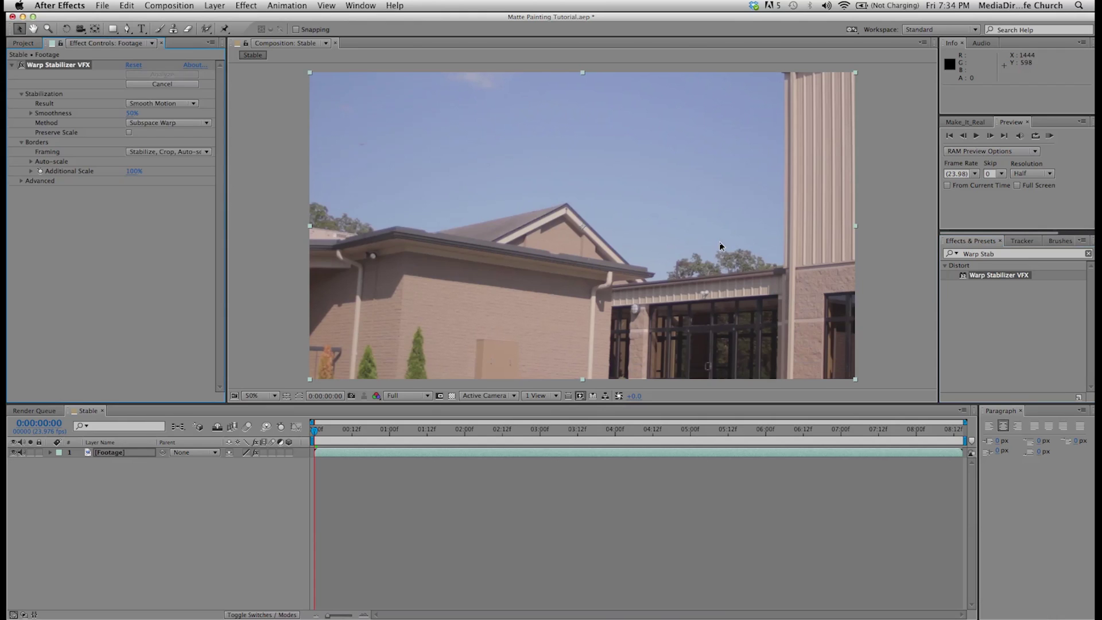
- Set the Warp Stabilizer's smoothness to 2%
left_click(133, 113)
type("2")
key("Return")
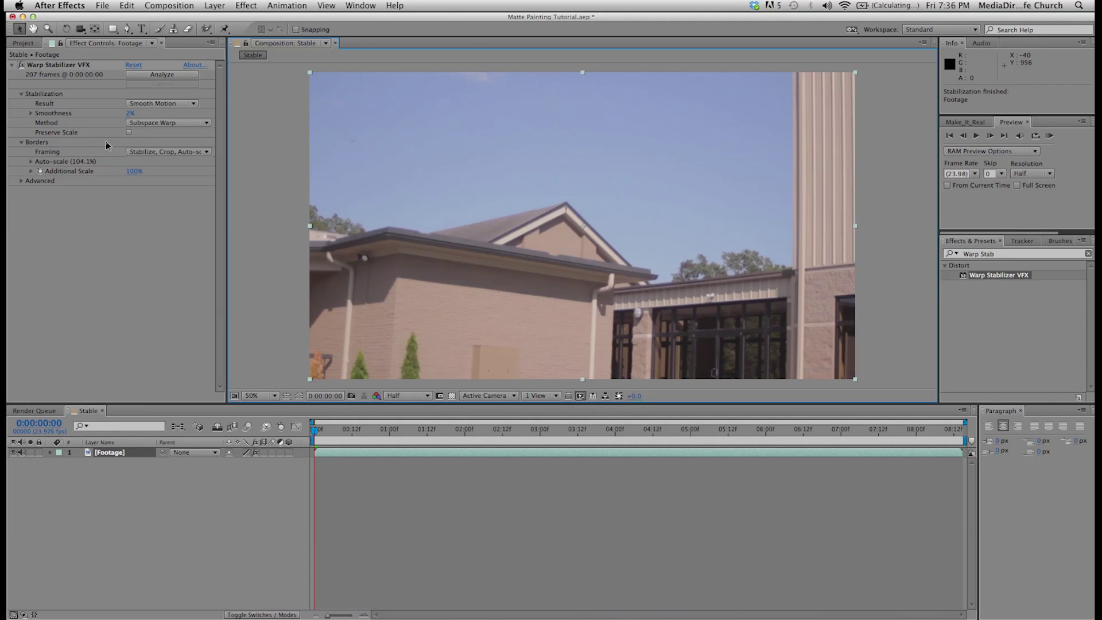
- Create a new composition from the Stable composition and rename it as Main comp
left_click(23, 43)
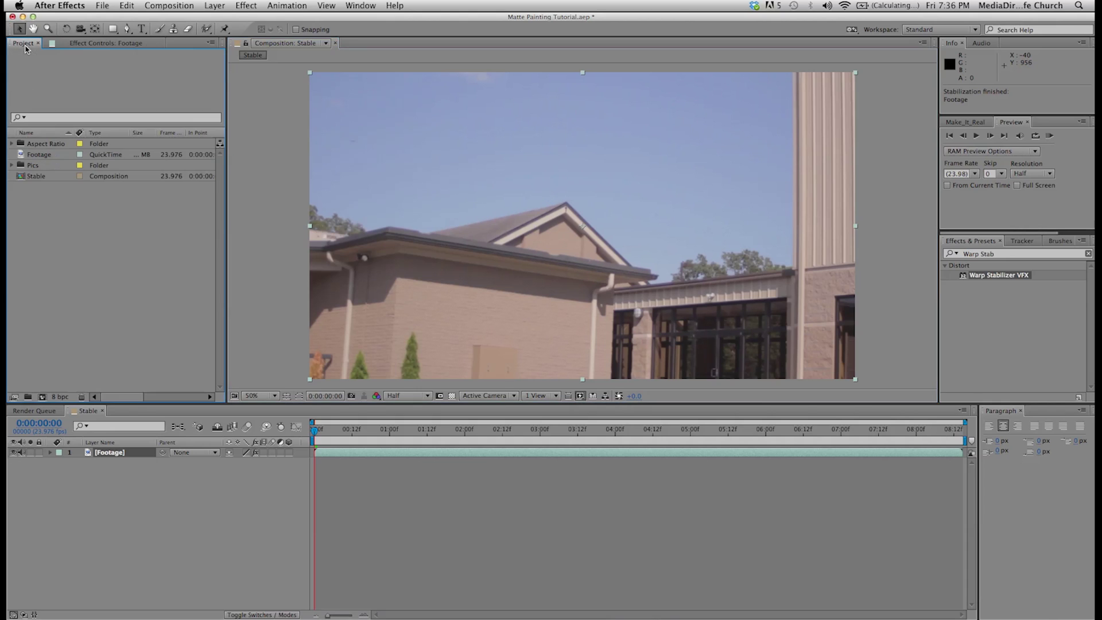
left_click(54, 178)
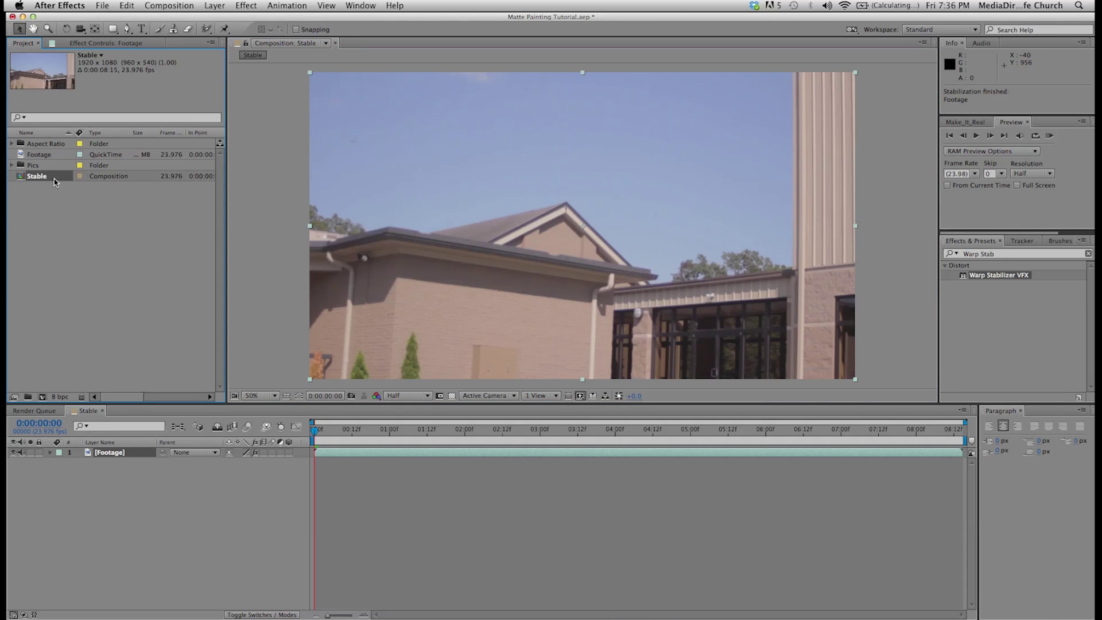
right_click(49, 178)
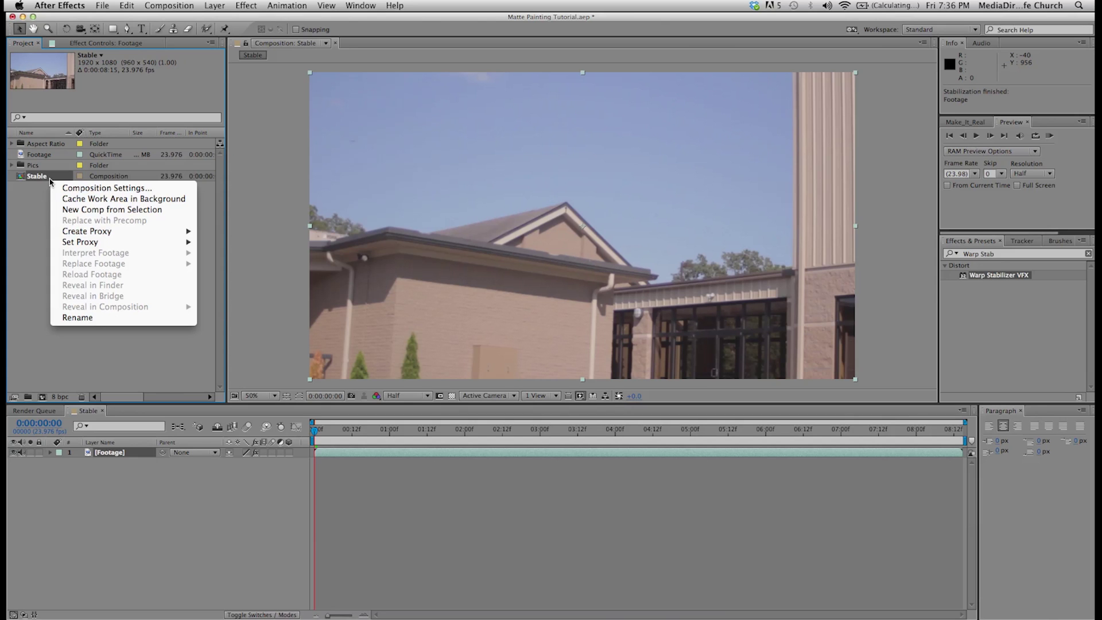
left_click(81, 210)
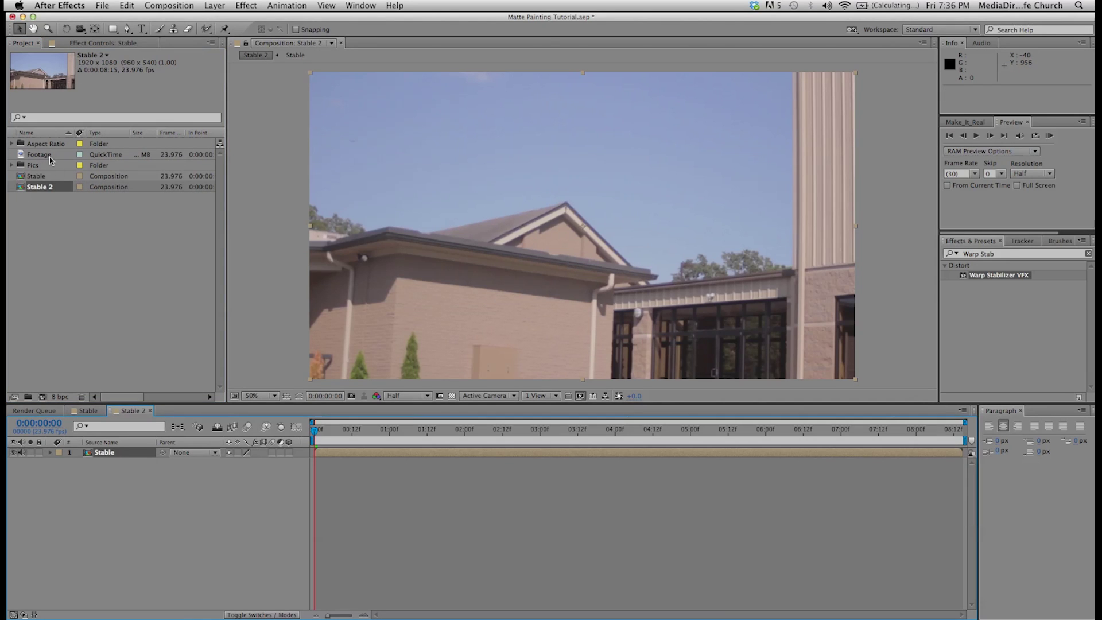
left_click(41, 187)
key("Return")
type("Main comp")
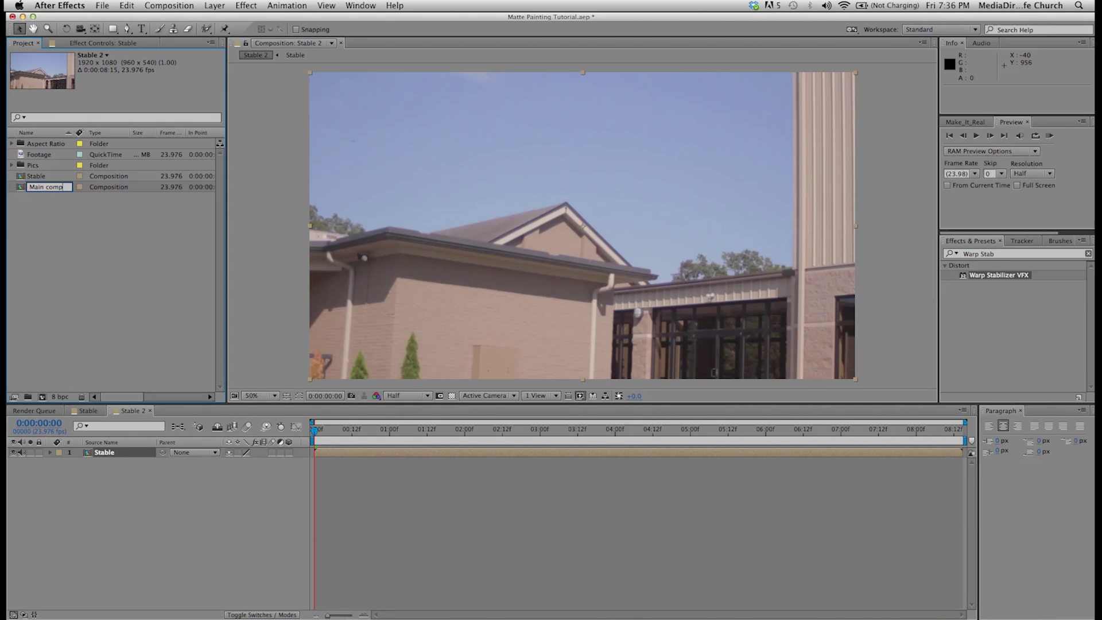
key("Return")
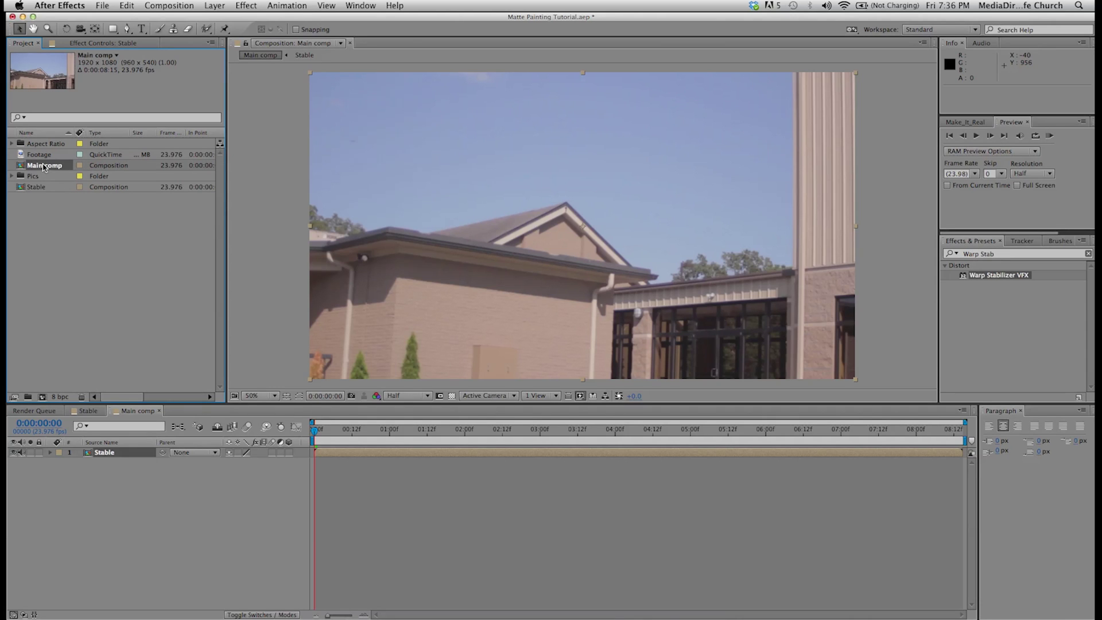
- Start 3D camera tracking on the Stable layer in Main comp
left_click(112, 453)
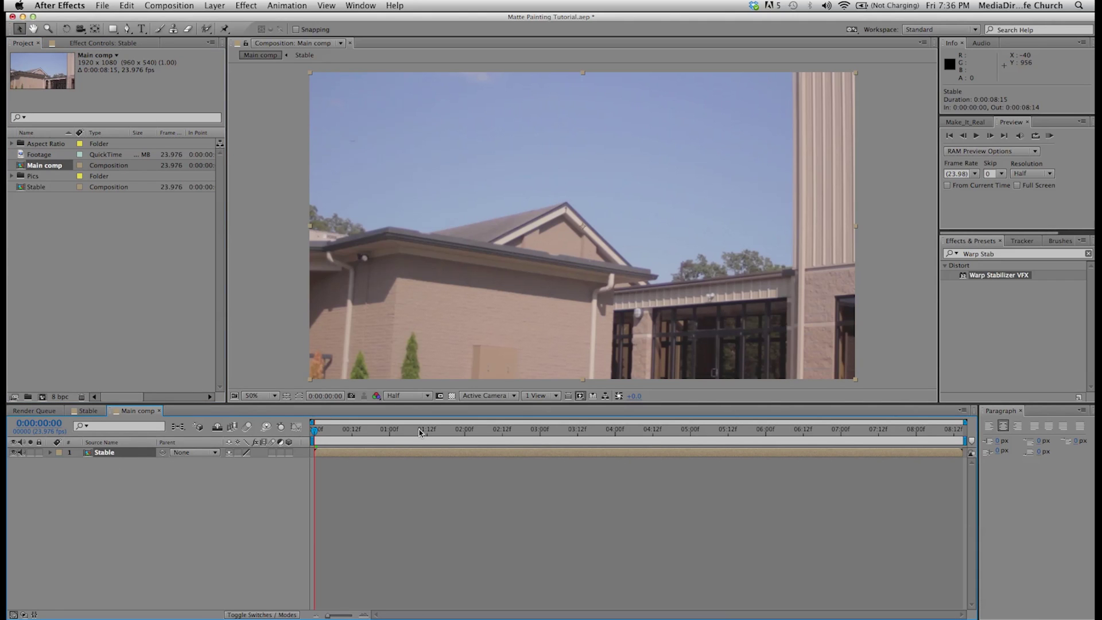
left_click(1020, 241)
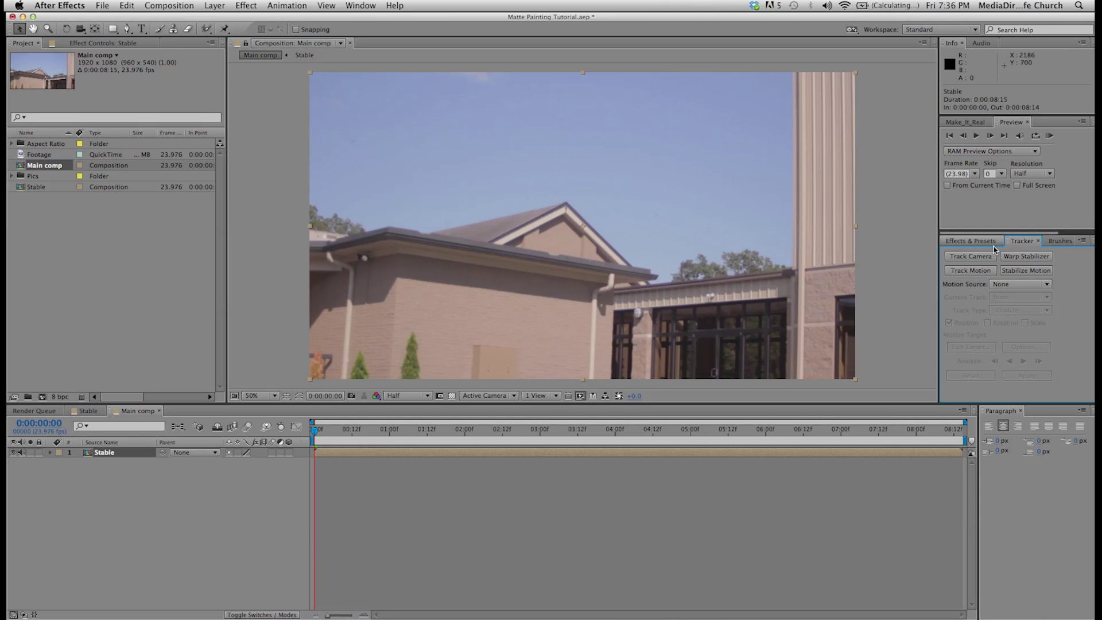
left_click(976, 256)
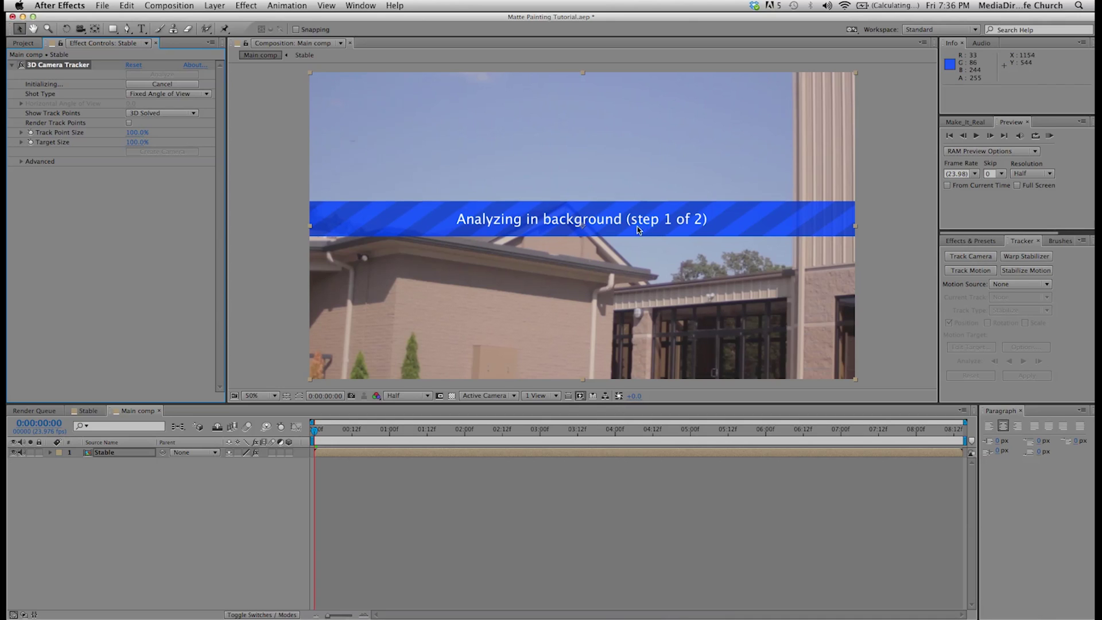
- Set the 3D Camera Tracker's advanced solve method to Tripod Pan
left_click(21, 162)
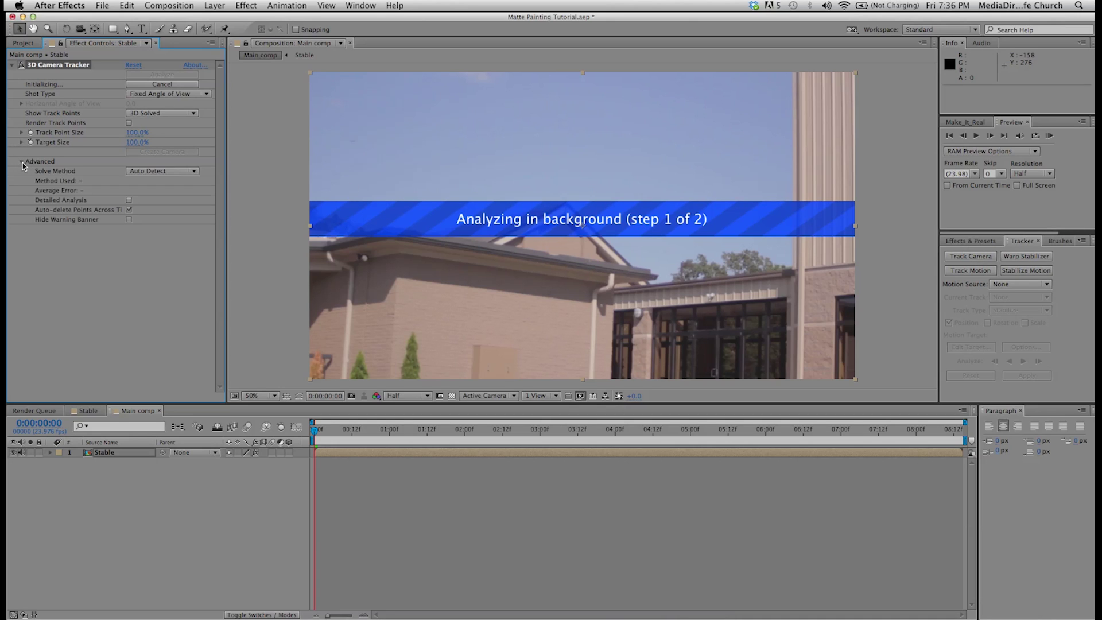
left_click(162, 172)
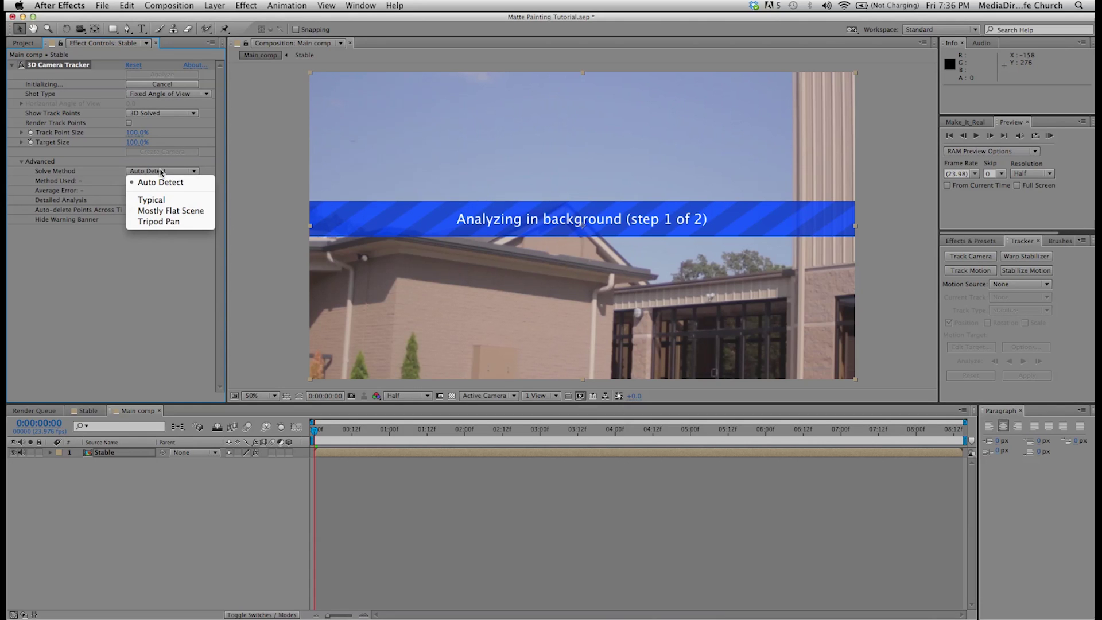
left_click(157, 223)
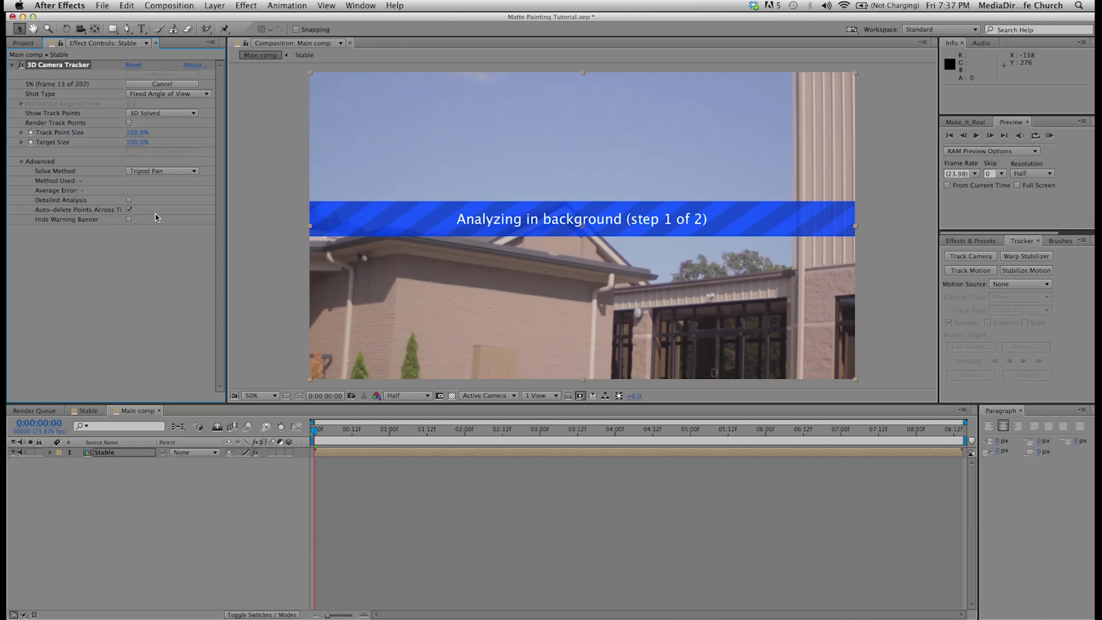
left_click(140, 172)
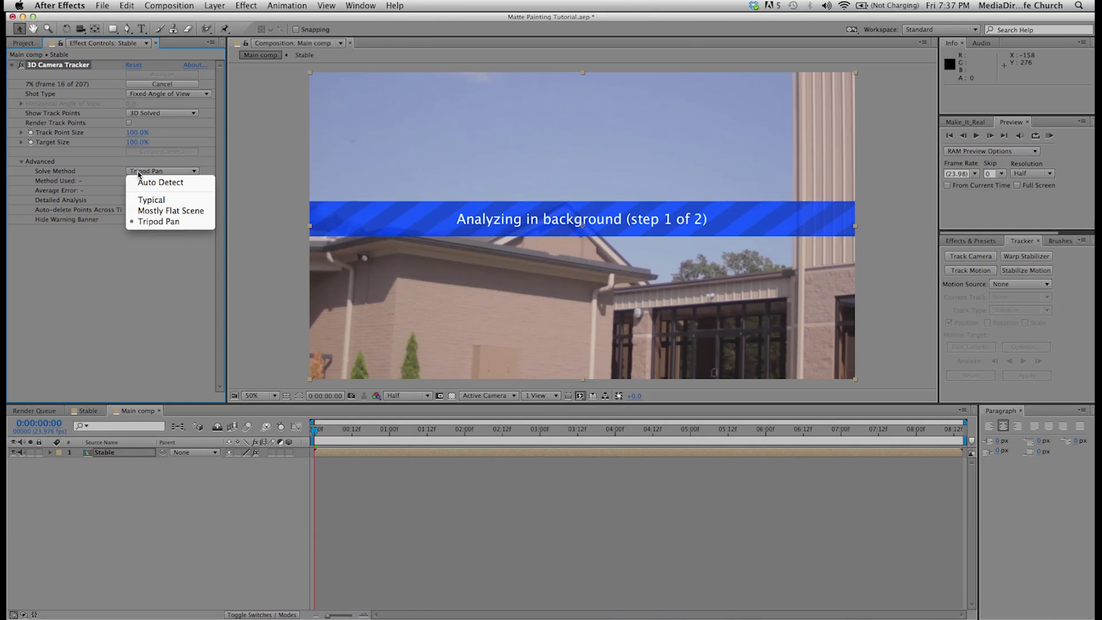
left_click(140, 171)
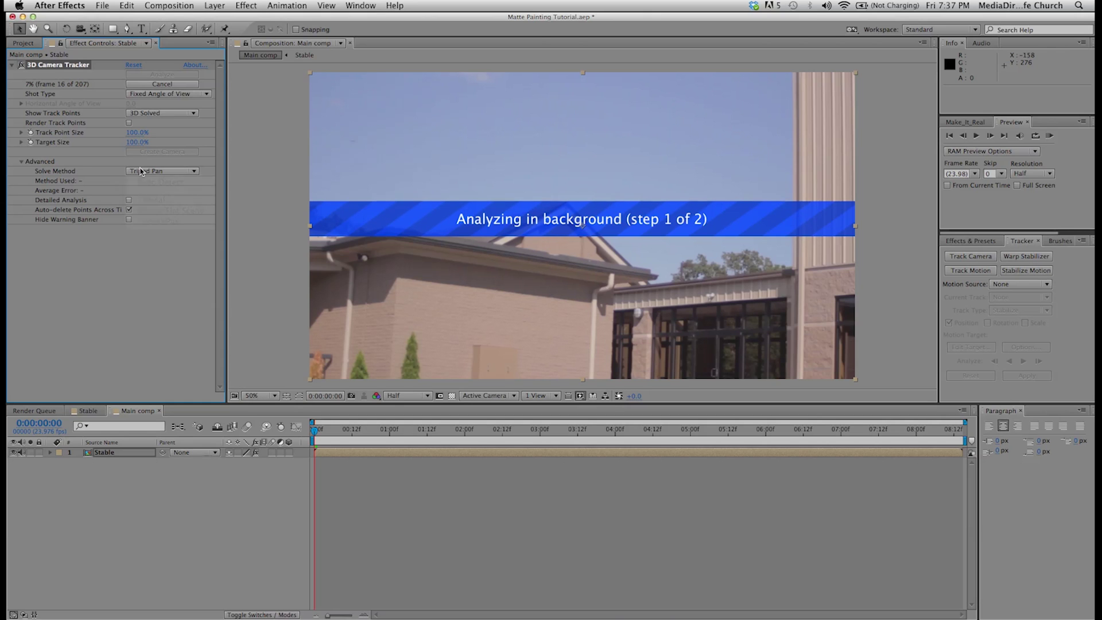
left_click(21, 162)
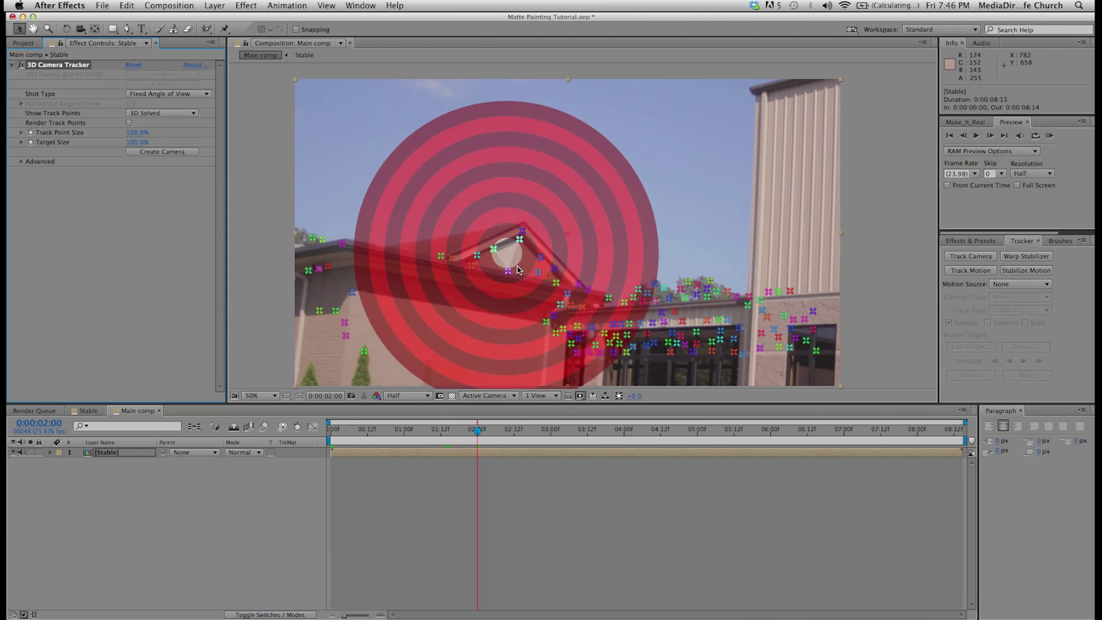
- Move the playhead to 0:00:02:03 and set the 3D Camera Tracker's target size to 30%
left_click_drag(430, 435, 486, 432)
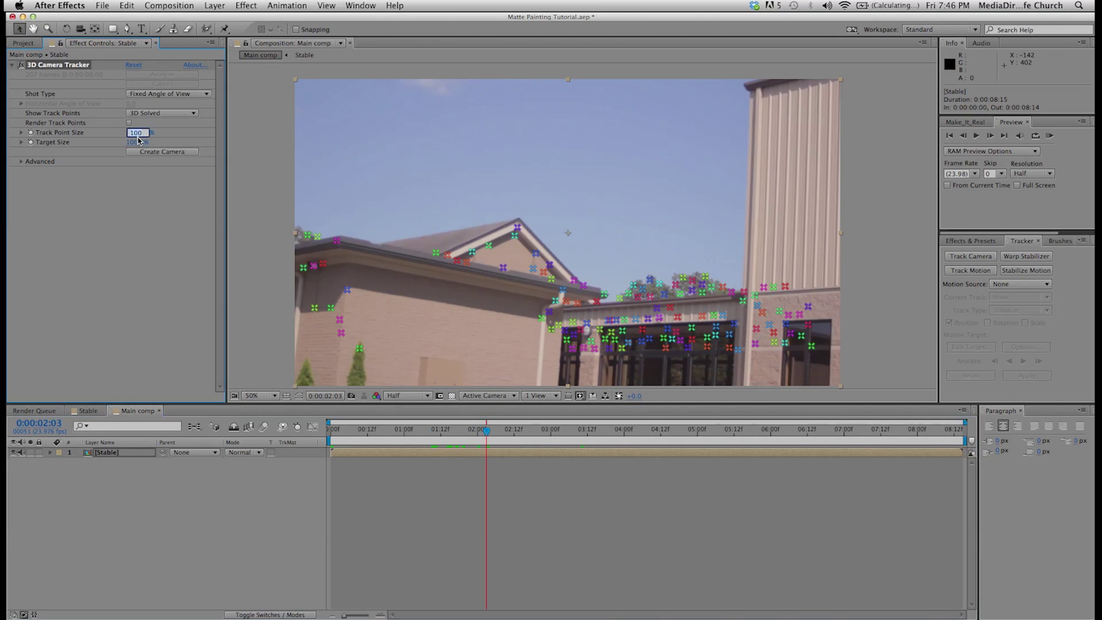
left_click(144, 142)
type("30")
left_click(175, 185)
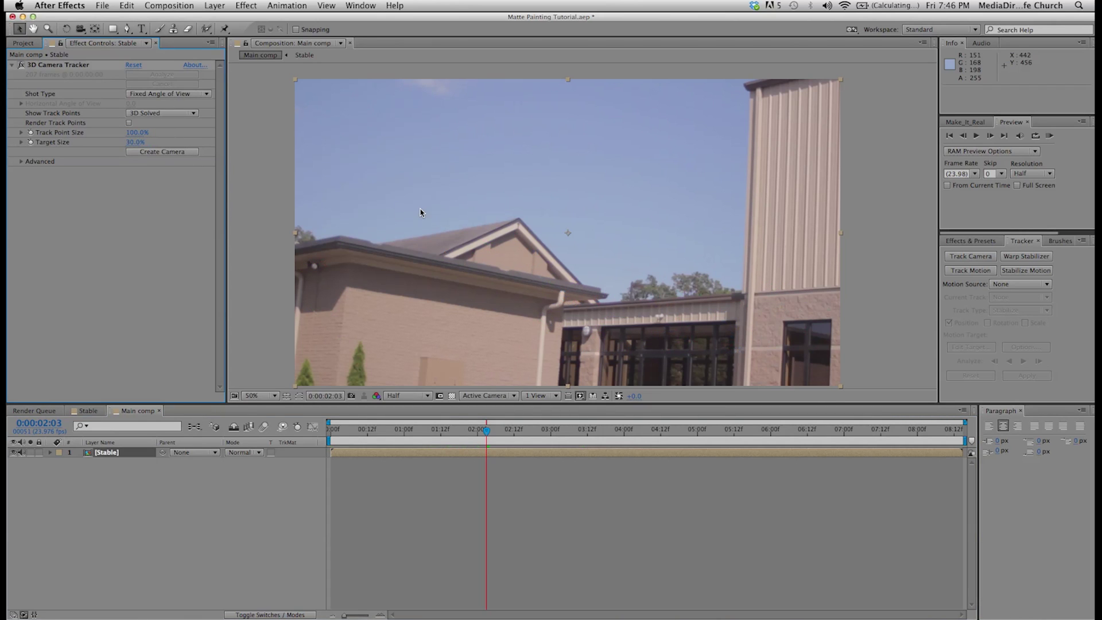
- Create a solid and camera from the three track points at the peak of the building's gable
left_click(52, 65)
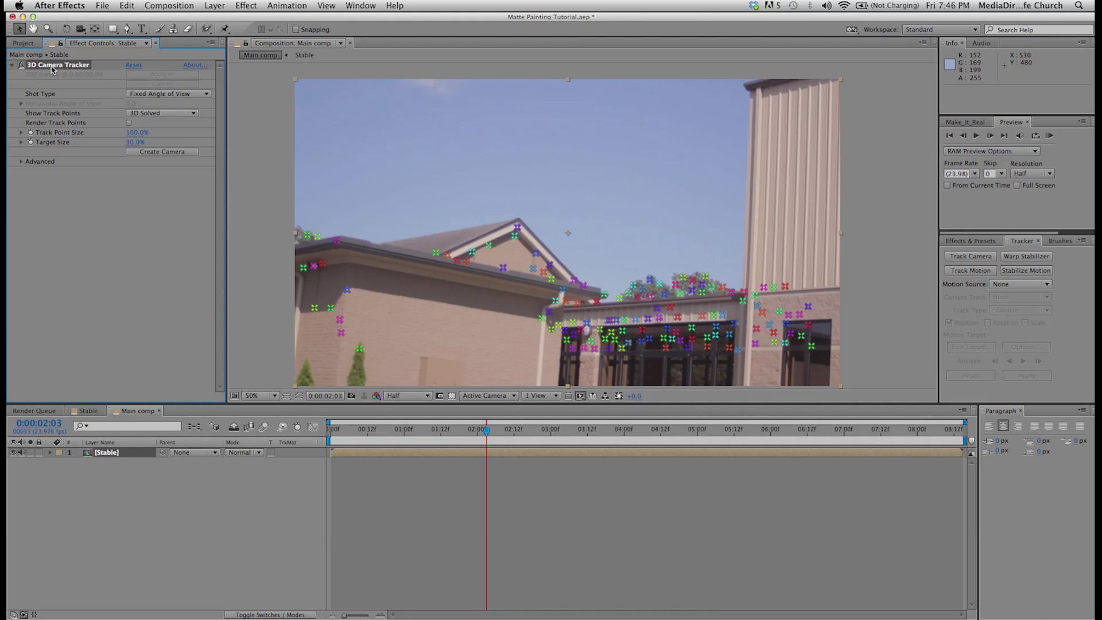
left_click(504, 240)
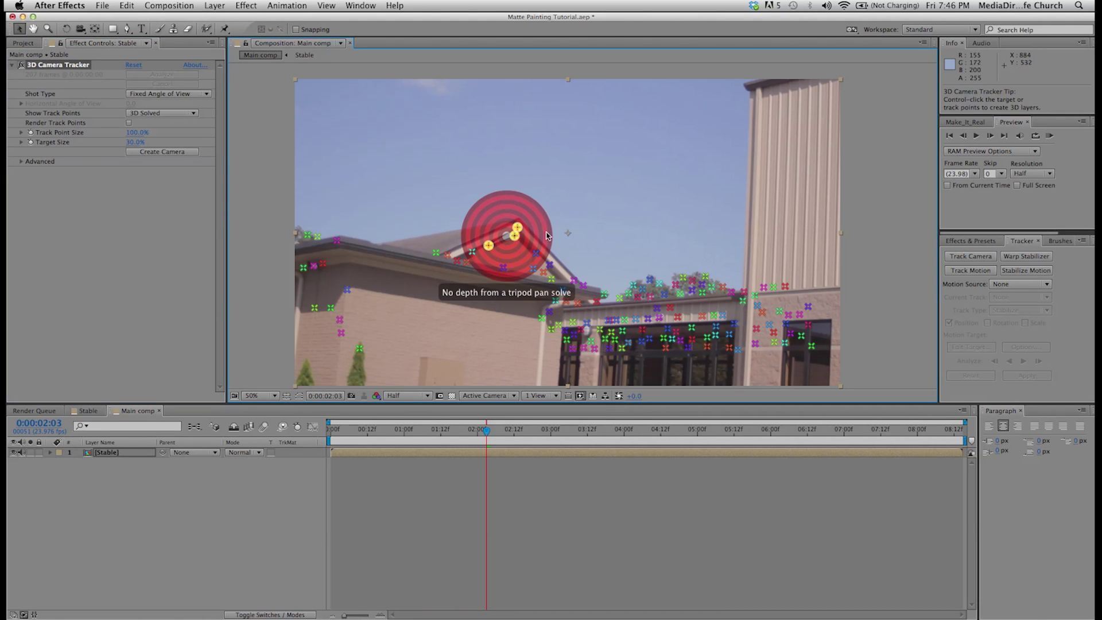
right_click(515, 237)
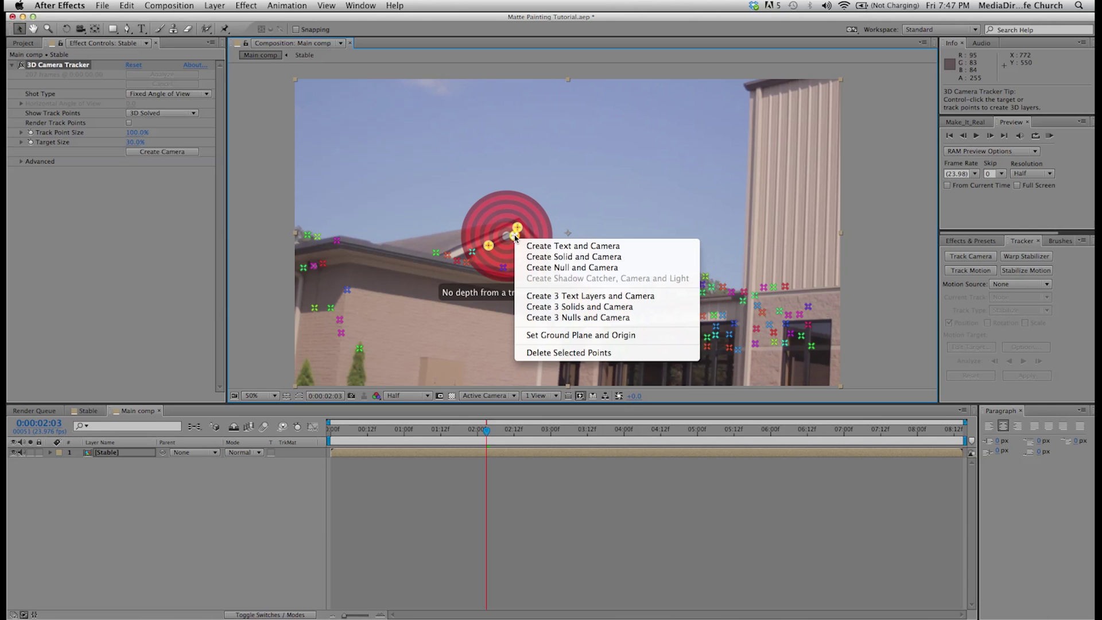
left_click(552, 262)
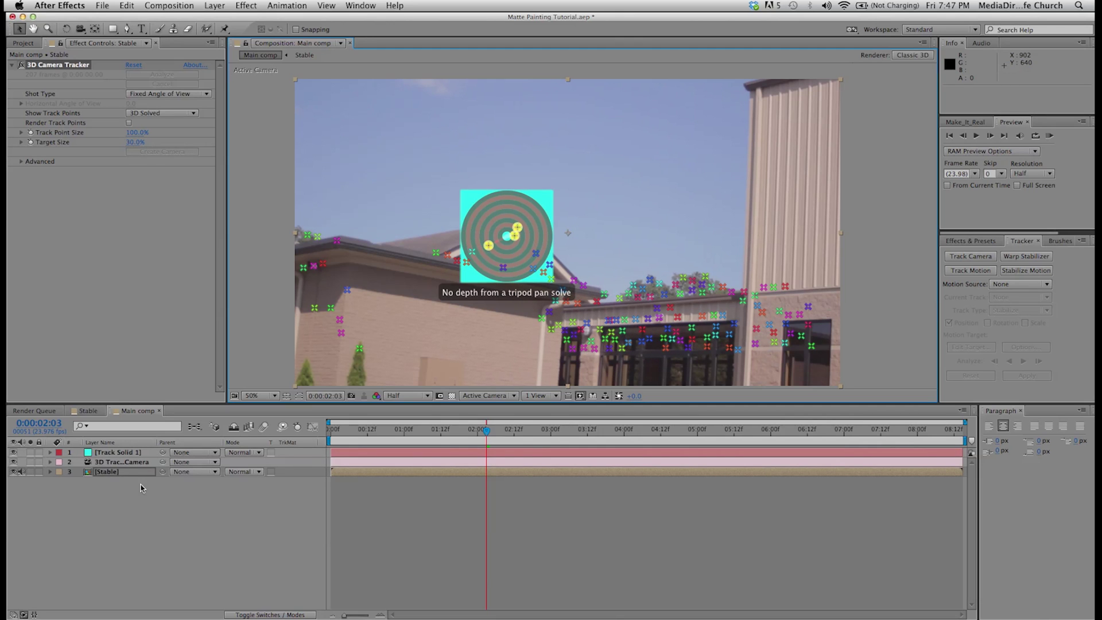
- Scrub the timeline with the Track Solid 1 layer selected to check how the solid follows the building
left_click(105, 494)
left_click(135, 454)
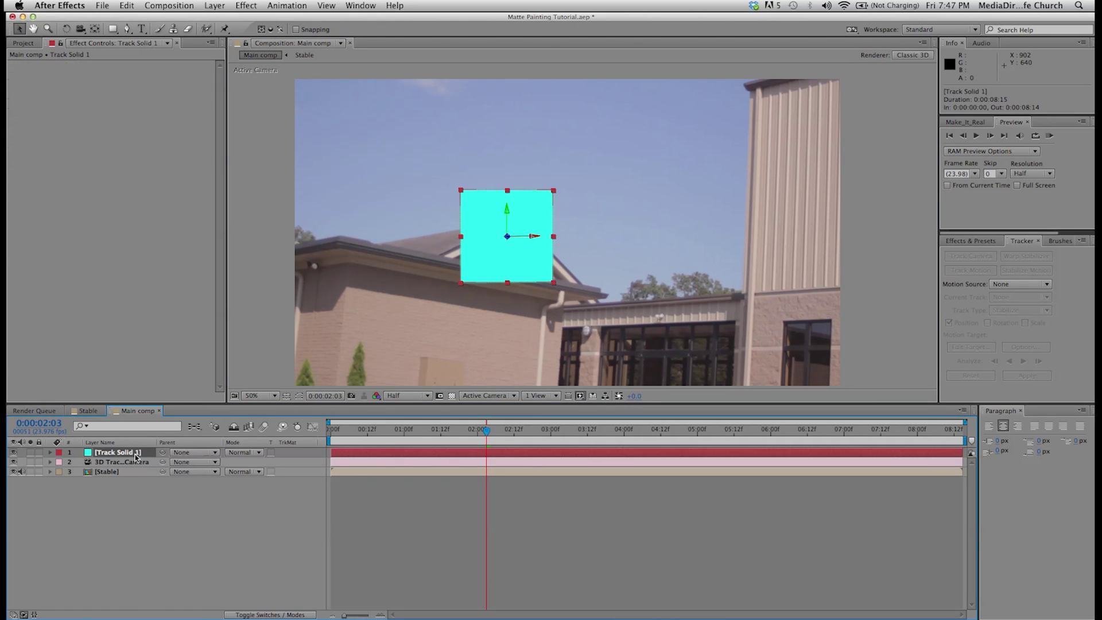
left_click_drag(383, 439, 496, 431)
left_click(232, 337)
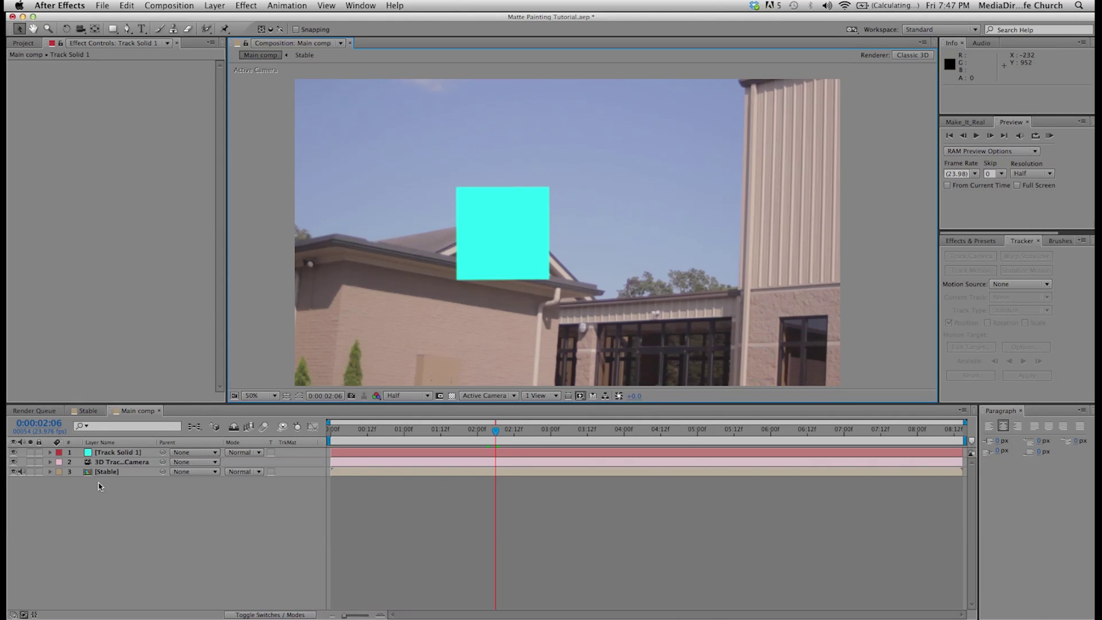
- Hide the Track Solid 1 layer, select the 3D Tracker Camera layer and move the playhead to 0:00:01:04
left_click(13, 453)
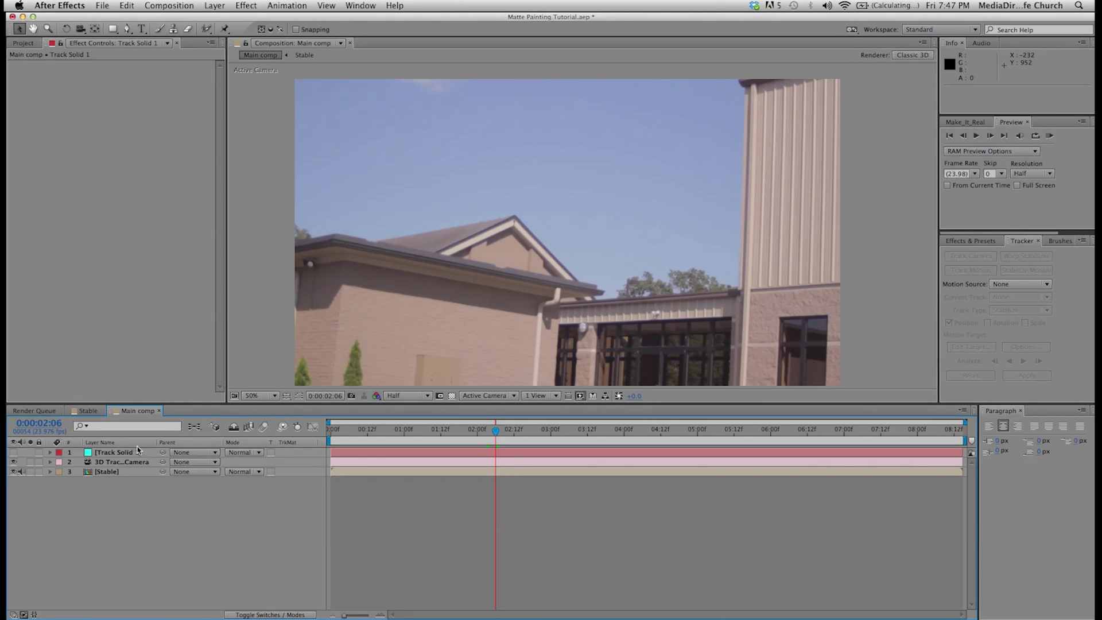
left_click(120, 452)
left_click(139, 463)
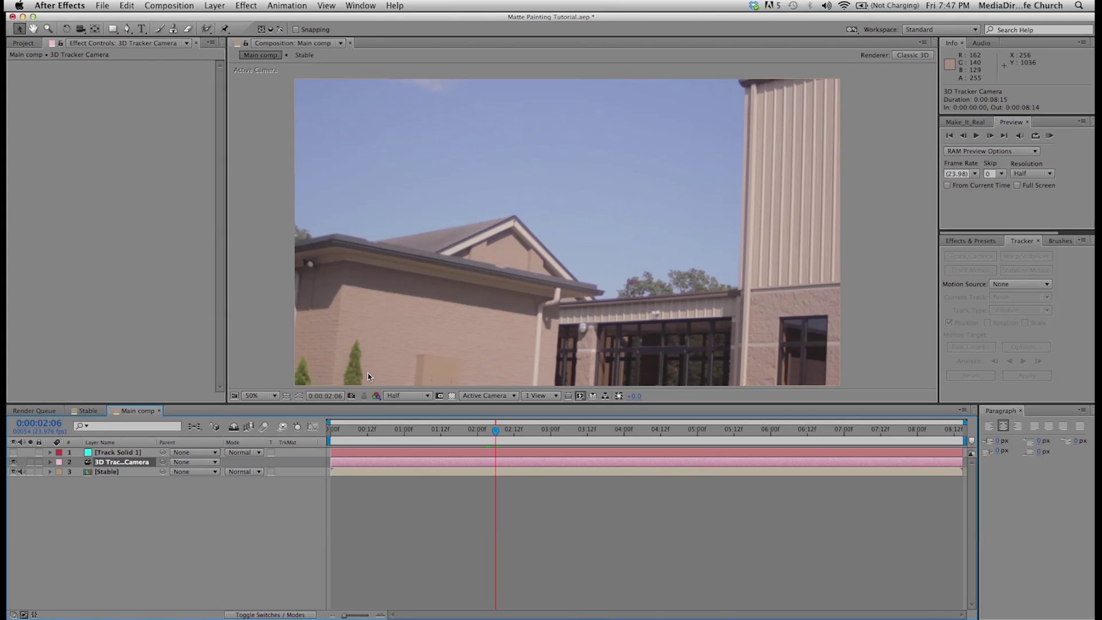
left_click_drag(528, 427, 661, 436)
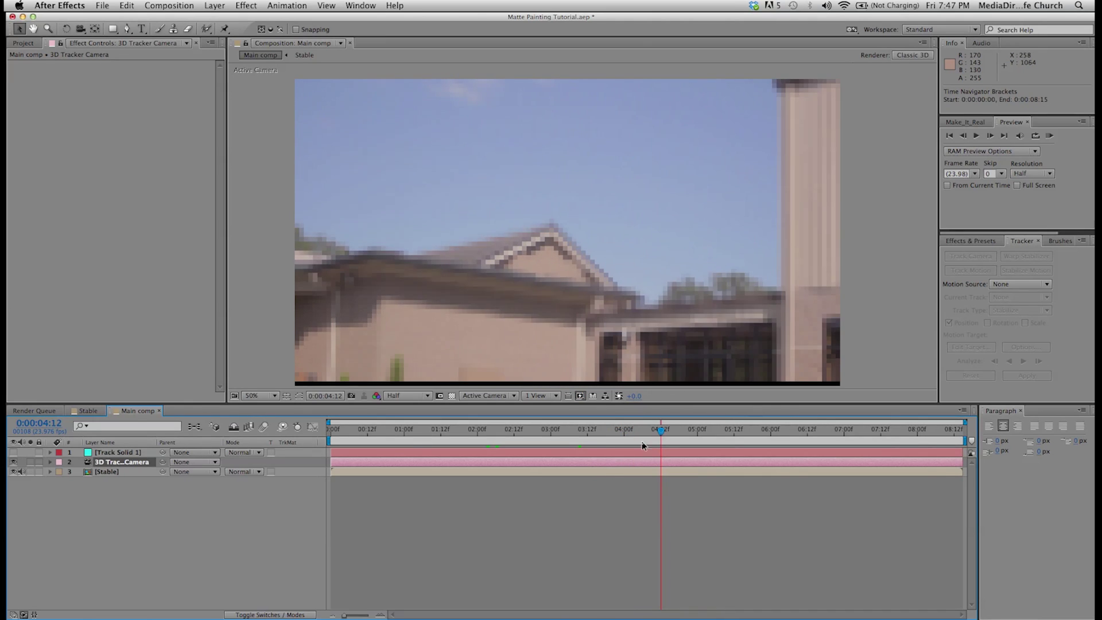
left_click(418, 436)
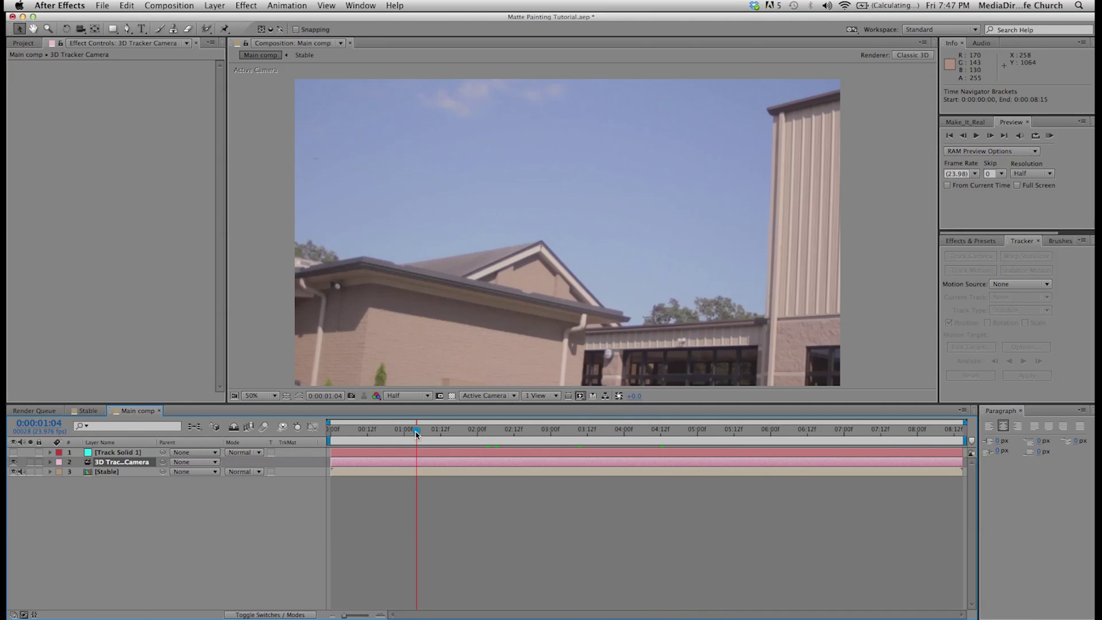
- Create a white 1920 × 1080 px solid layer with the colour FFFFFF
left_click(214, 6)
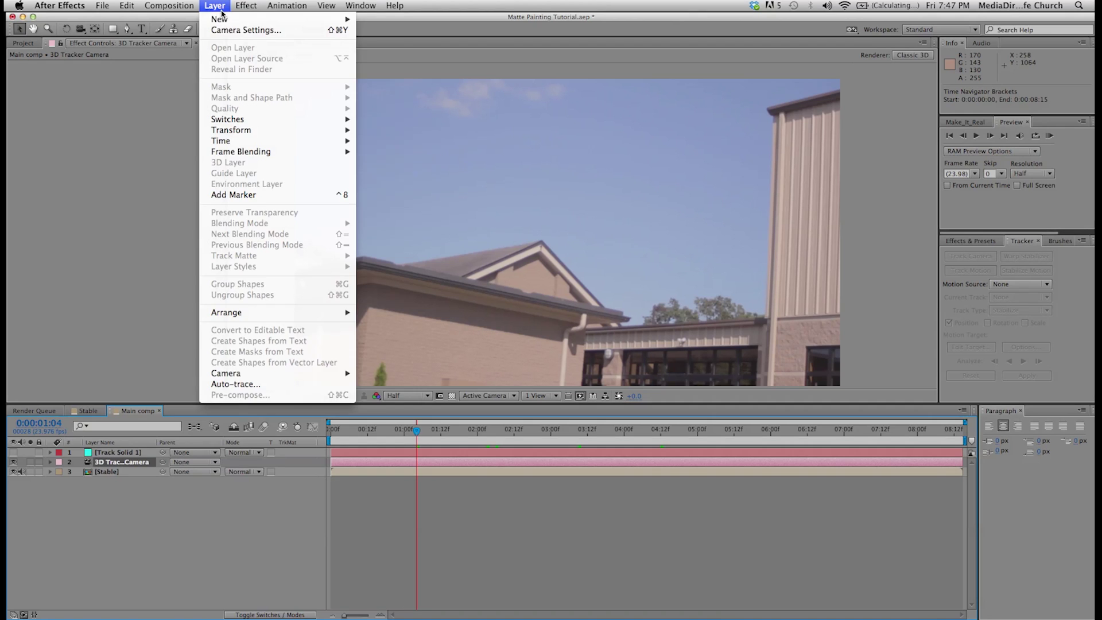
mouse_move(226, 20)
left_click(409, 34)
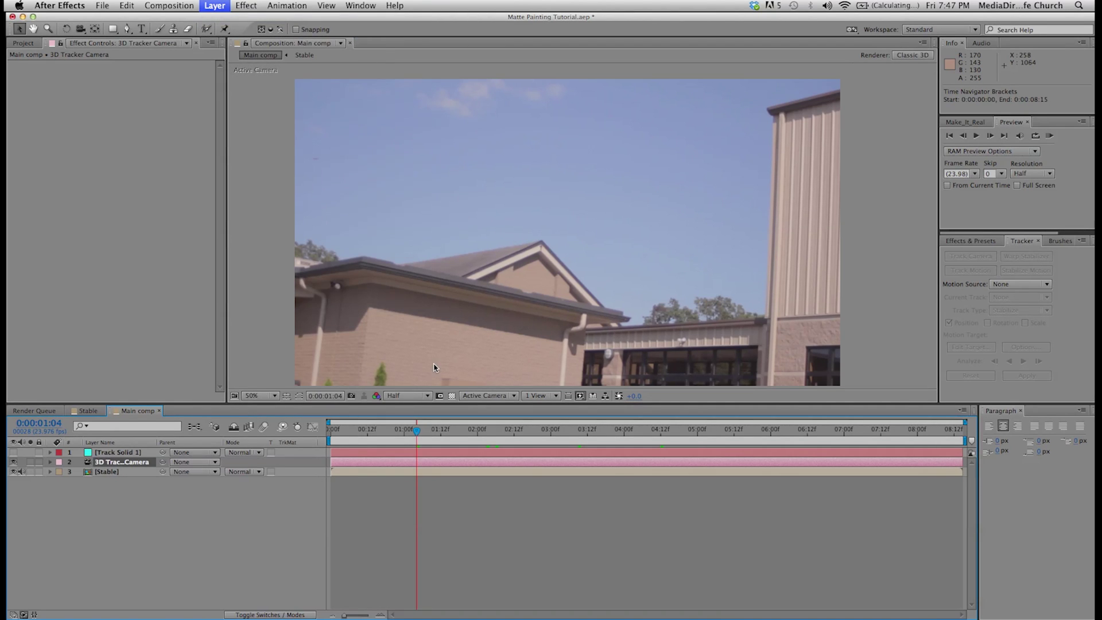
left_click(545, 390)
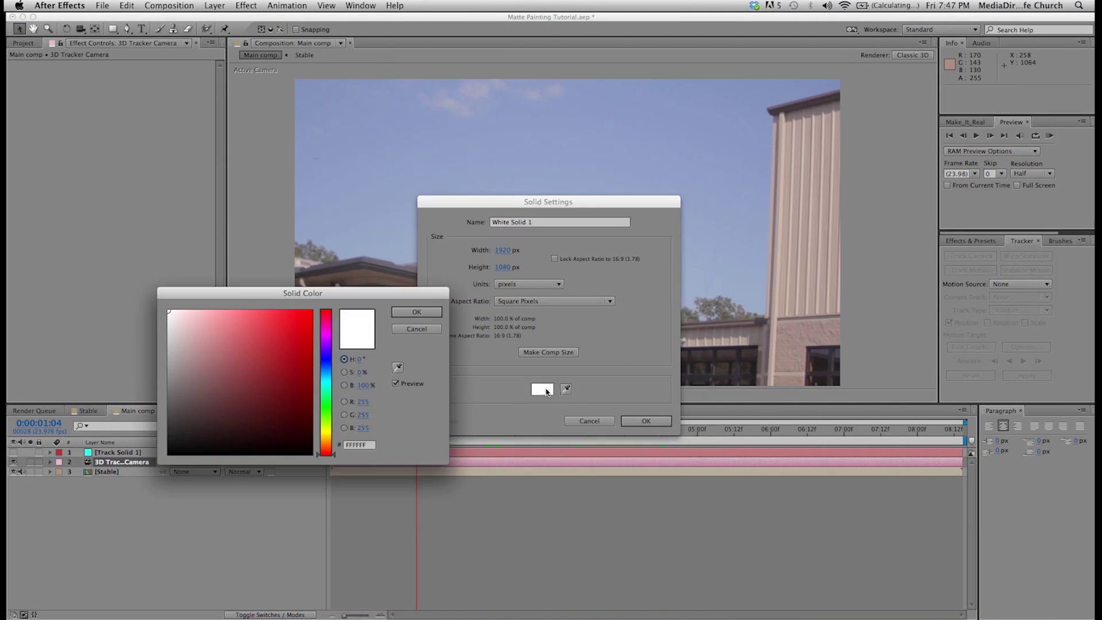
left_click_drag(262, 395, 168, 310)
left_click(419, 312)
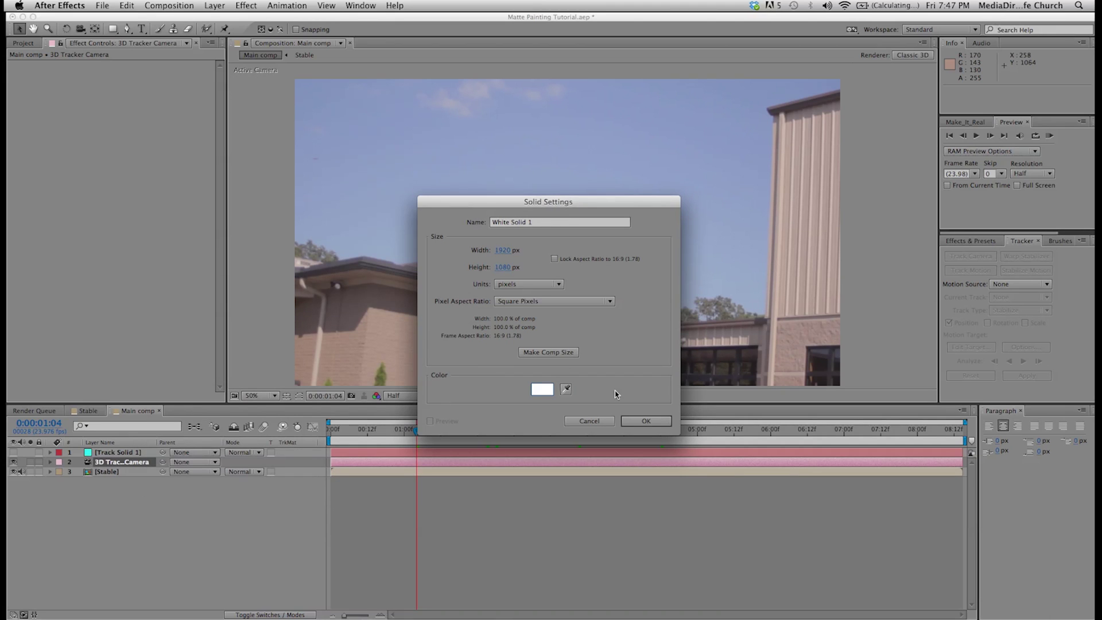
left_click(644, 422)
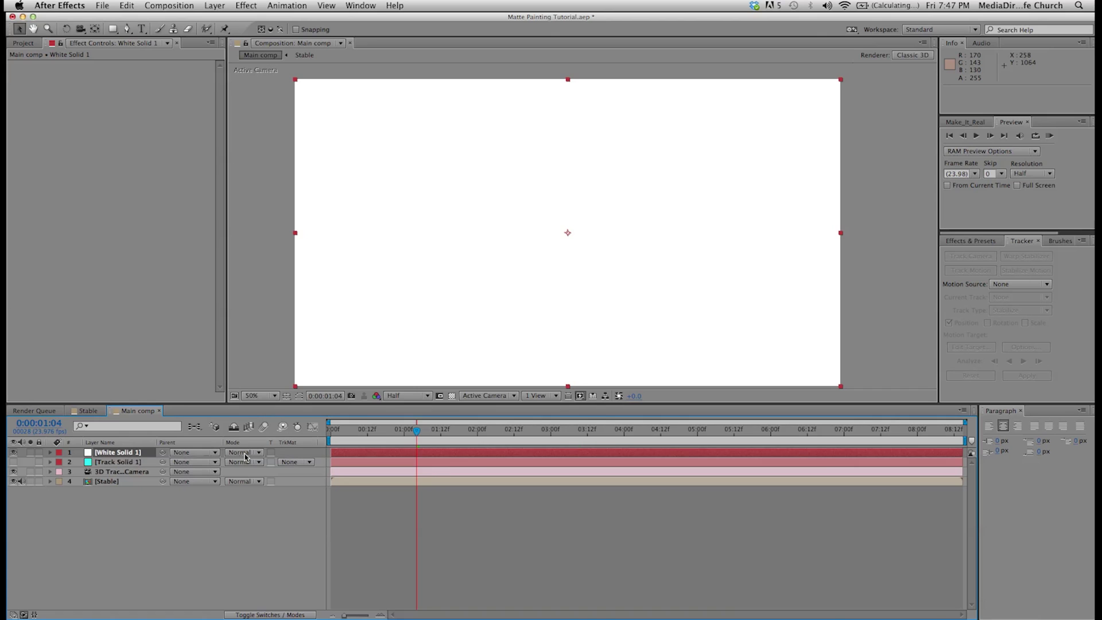
- Enlarge White Solid 1 to about 181% scale so it extends well beyond the frame
left_click_drag(715, 307, 831, 370)
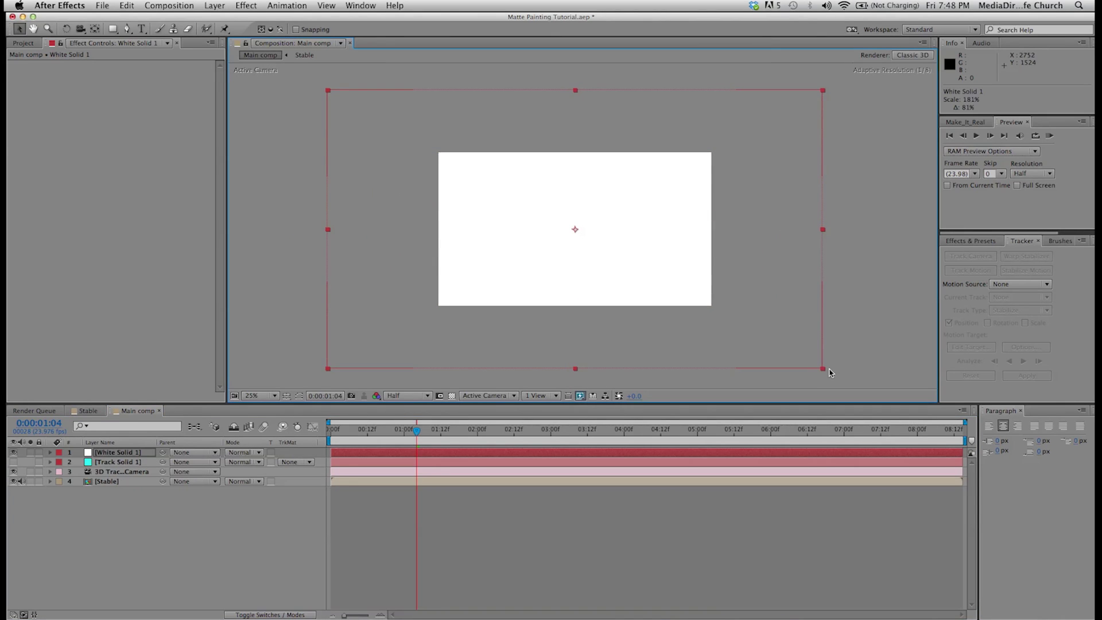
left_click(850, 339)
key(".")
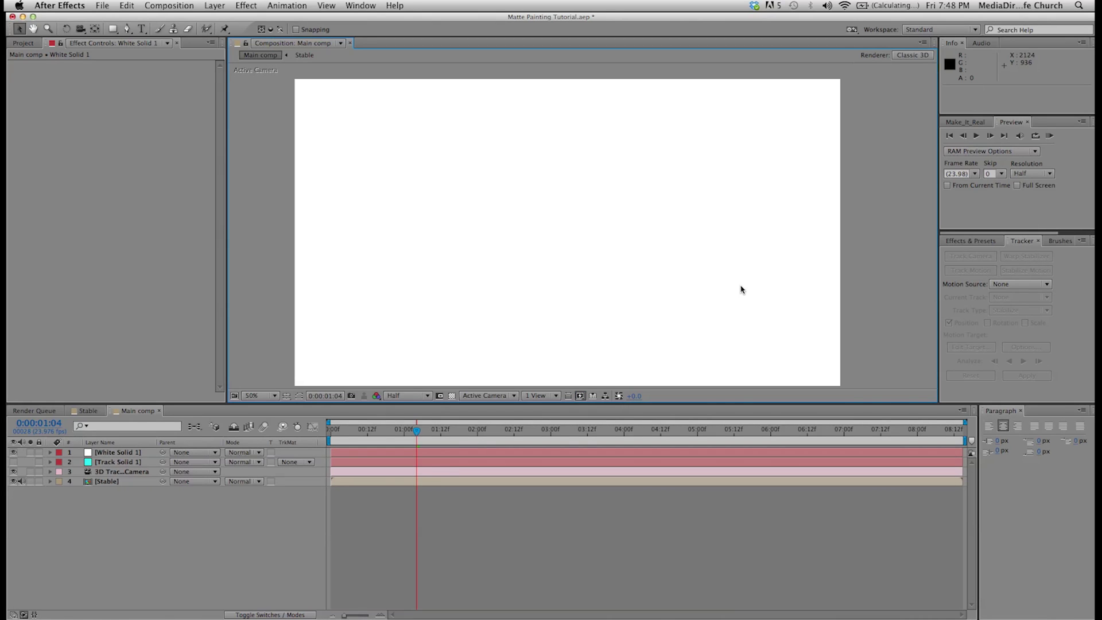
- Show the layer switches and make White Solid 1 a 3D layer
left_click(137, 452)
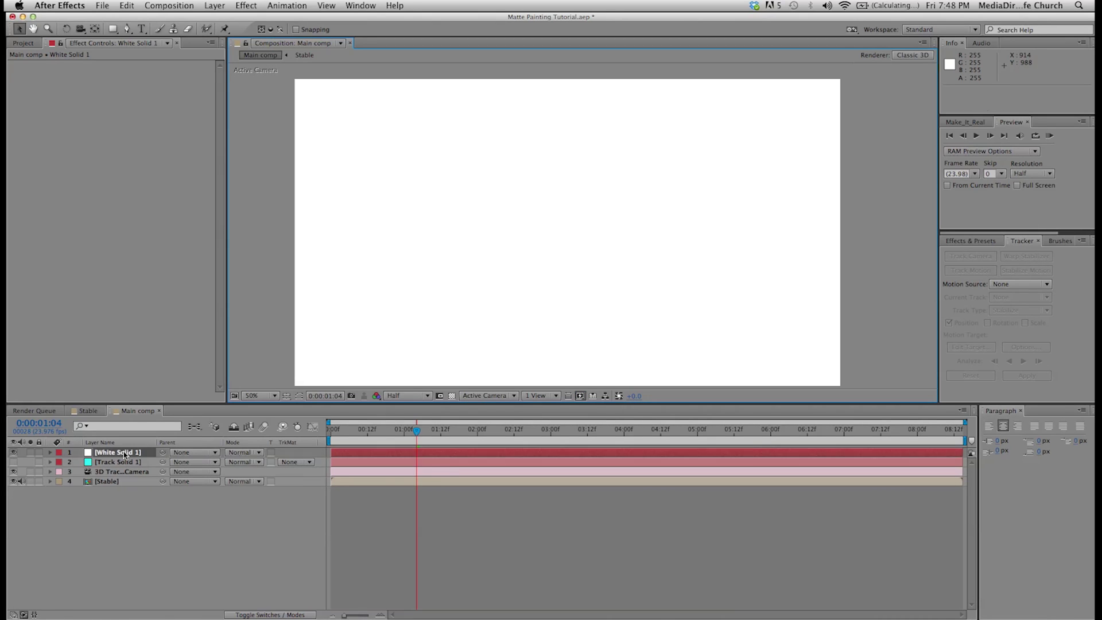
left_click(270, 615)
left_click(288, 452)
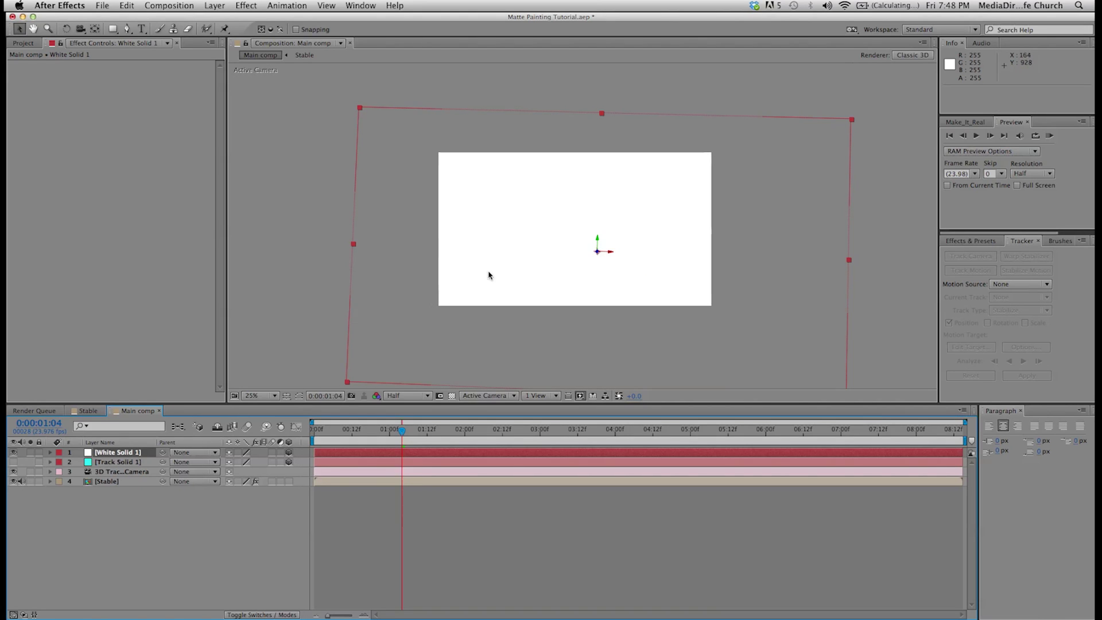
- Rotate White Solid 1, position it at about 775, 412.7, 0 to cover the frame, and parent it to Track Solid 1
key("w")
mouse_move(601, 244)
left_mouse_down()
mouse_move(596, 252)
mouse_move(596, 224)
left_mouse_up()
key("v")
left_click_drag(613, 236, 588, 237)
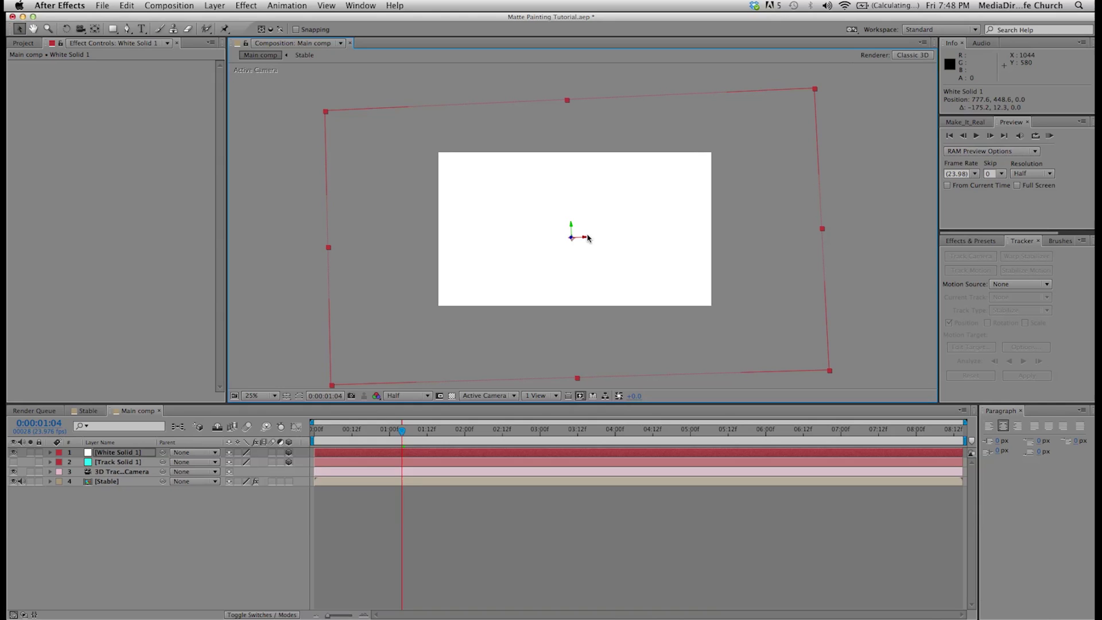
left_click_drag(572, 227, 572, 223)
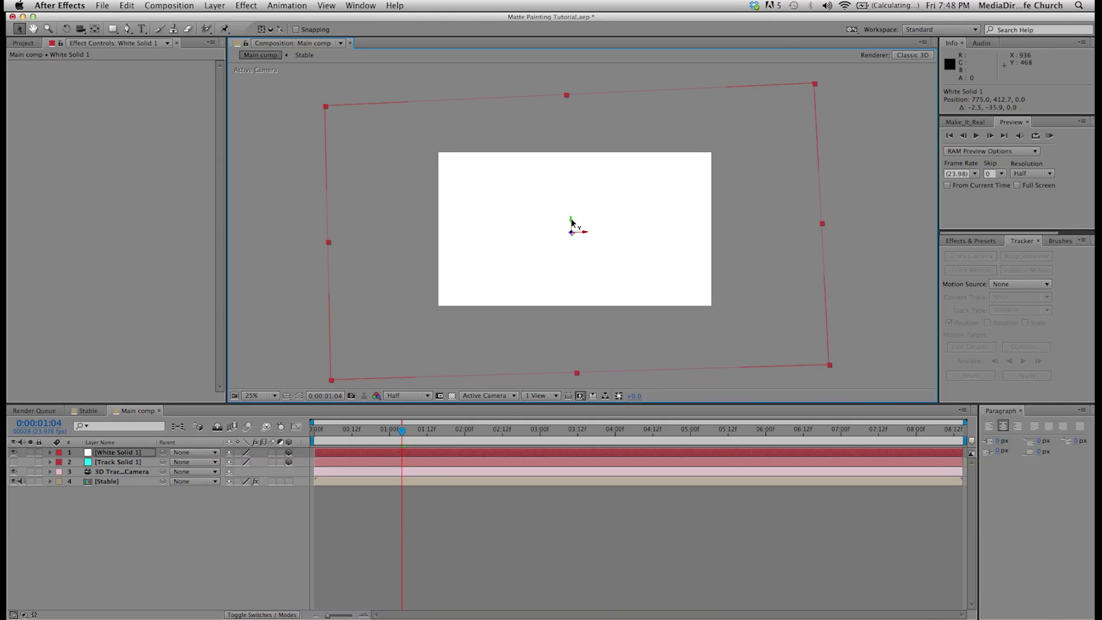
left_click_drag(162, 453, 130, 463)
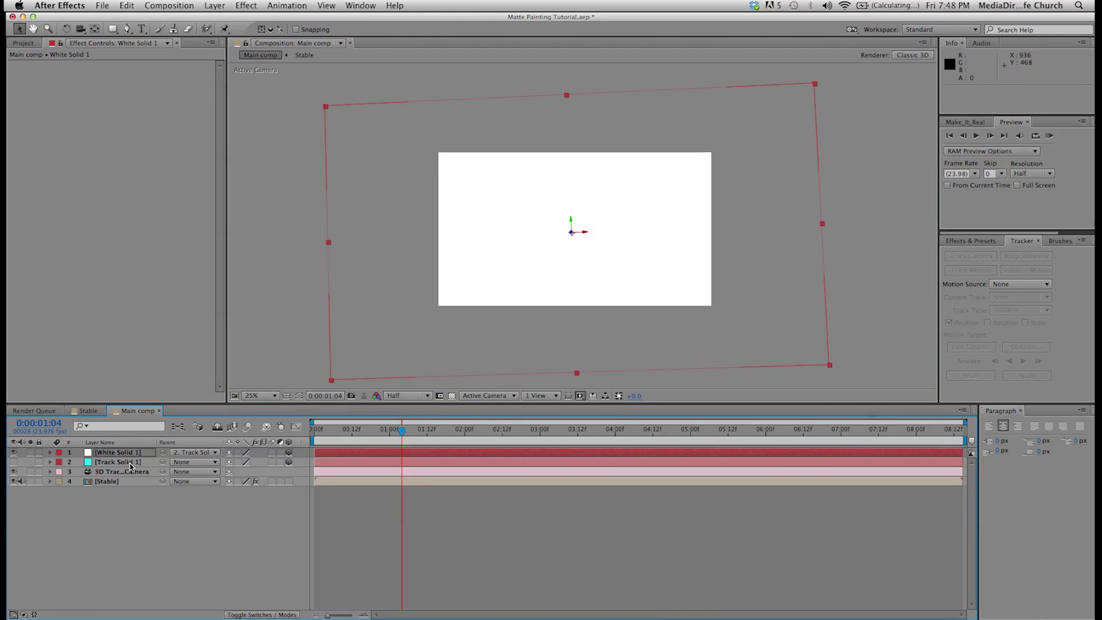
- Temporarily show Track Solid 1 in place of White Solid 1 to view it over the building, restoring the original layer visibility at the end
left_click(122, 465)
left_click(13, 453)
left_click(13, 462)
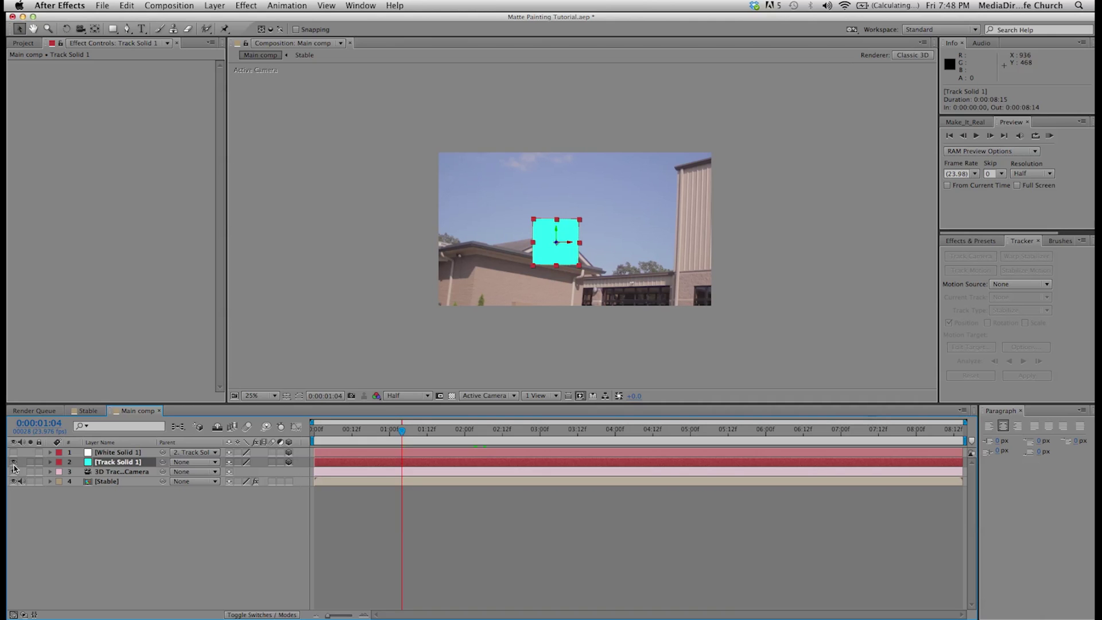
left_click(450, 314)
scroll(450, 322, "up", 4)
scroll(450, 324, "down", 2)
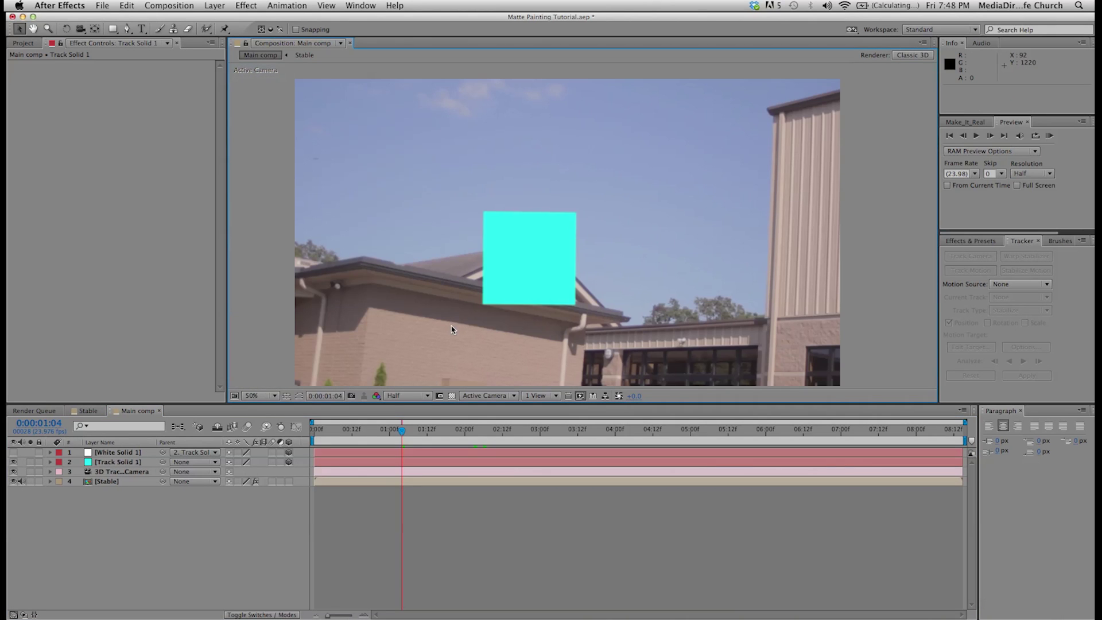
left_click(110, 469)
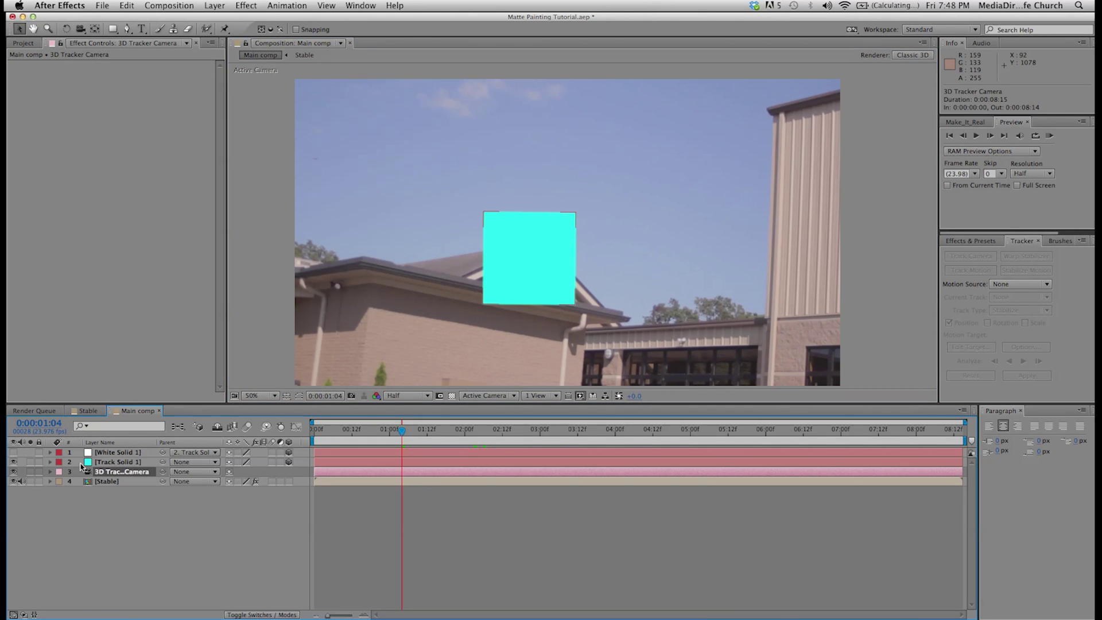
left_click(13, 462)
left_click(13, 452)
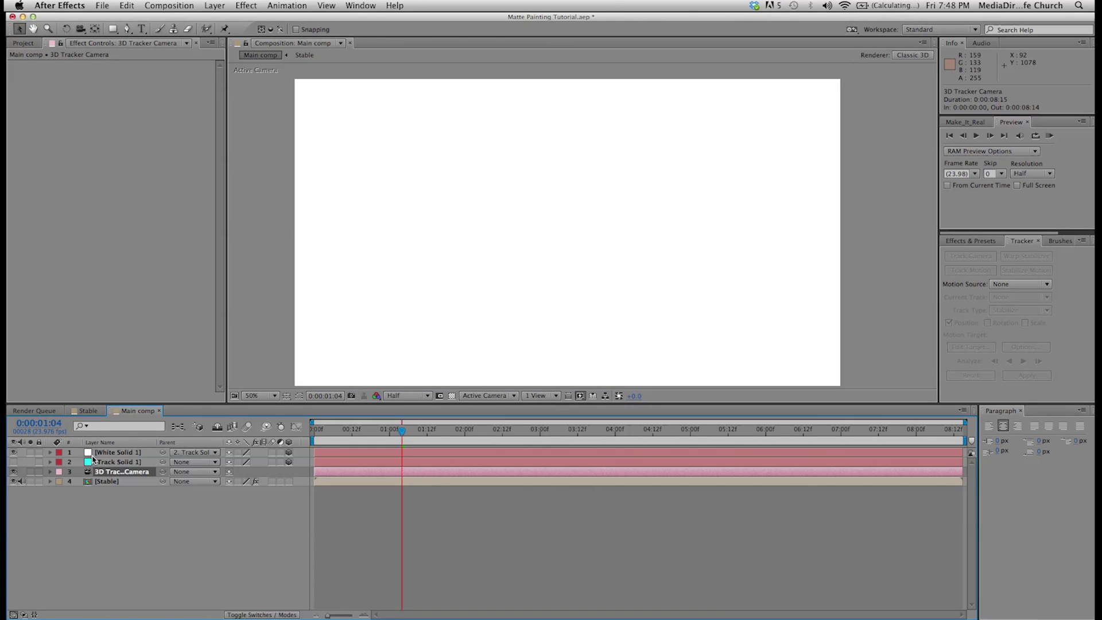
- Rename the Track Solid 1 layer as Track Data
left_click(105, 454)
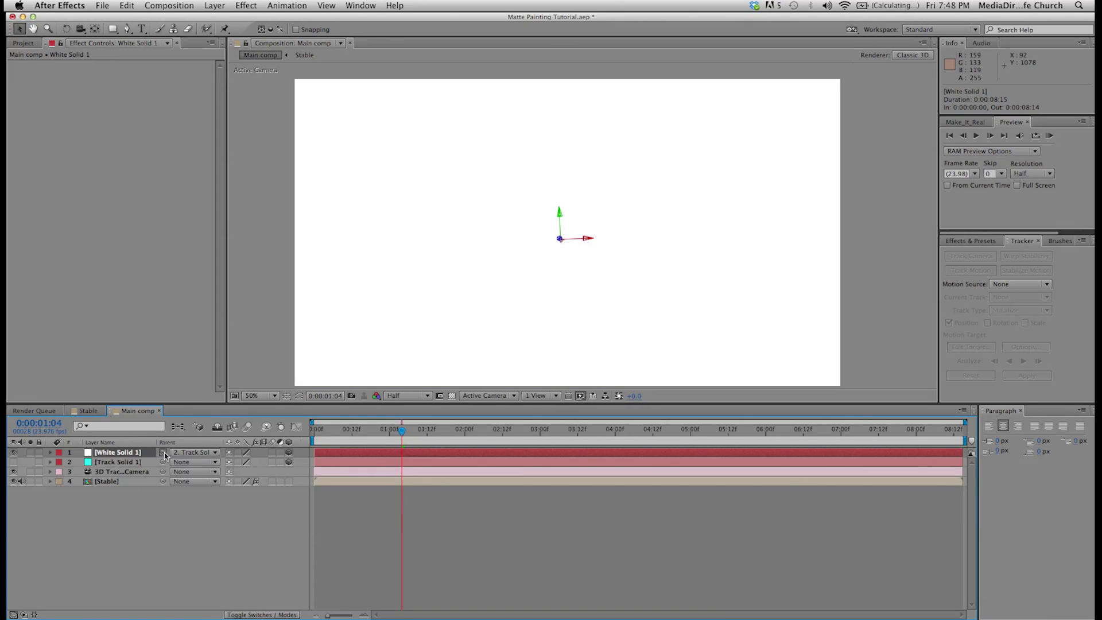
left_click(117, 462)
left_click(112, 453)
left_click(113, 461)
key("Return")
type("Track")
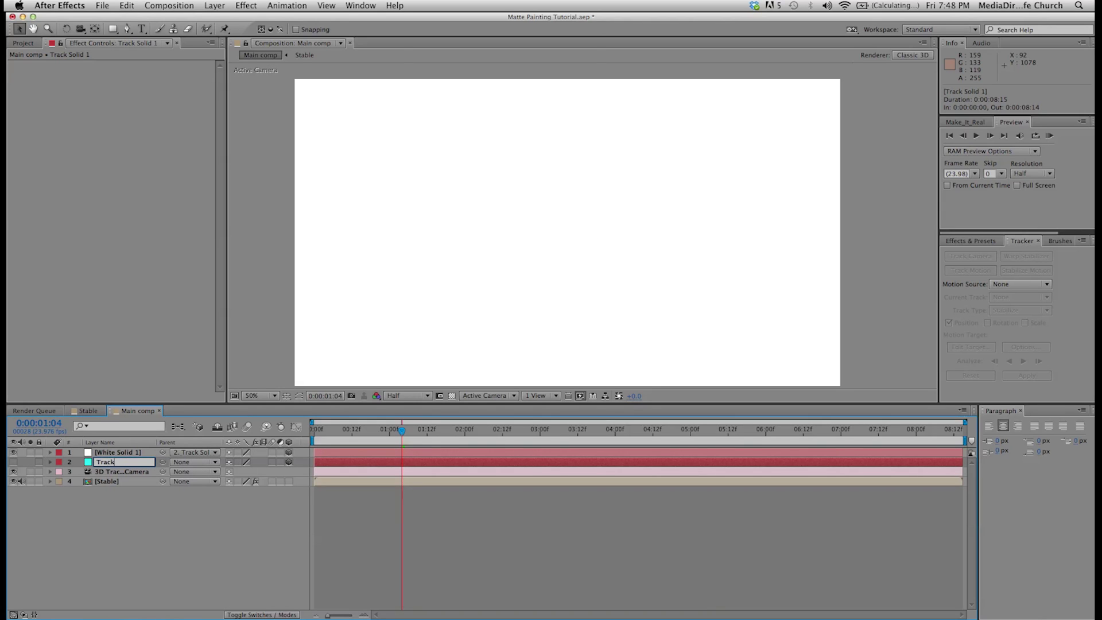
type(" Data")
left_click(104, 474)
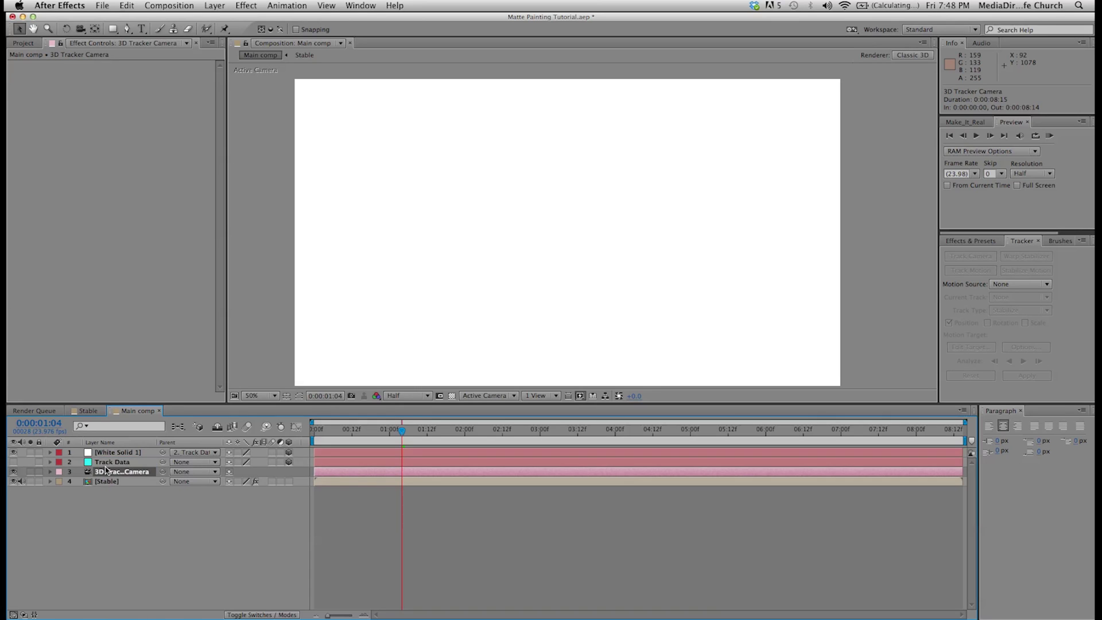
- Rename the White Solid 1 layer as Matte
left_click(109, 455)
key("Return")
type("Matte")
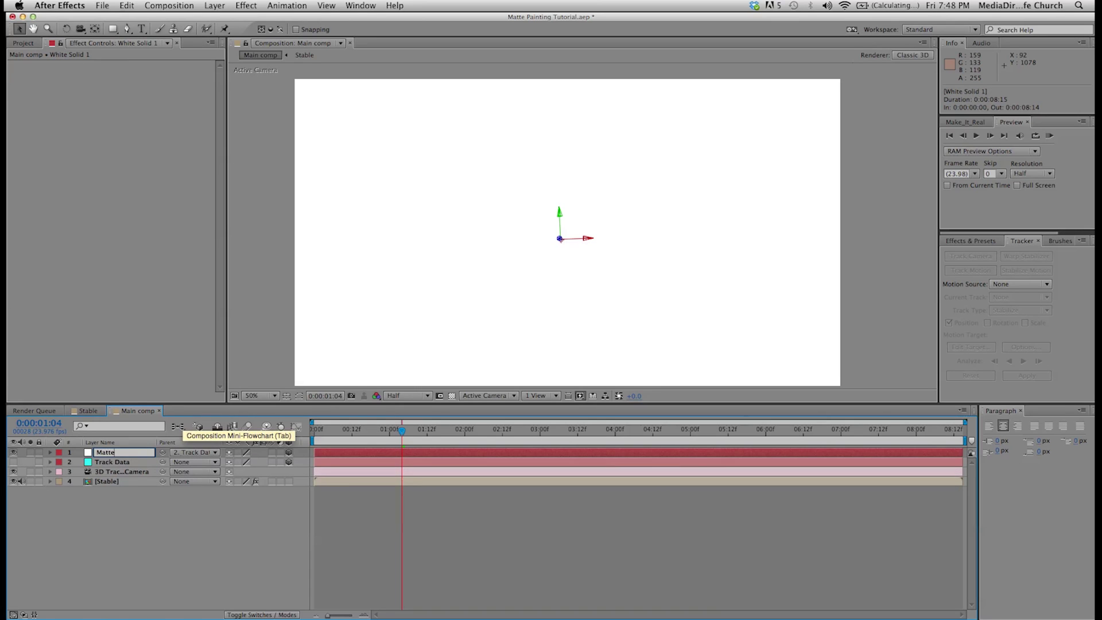
left_click(128, 461)
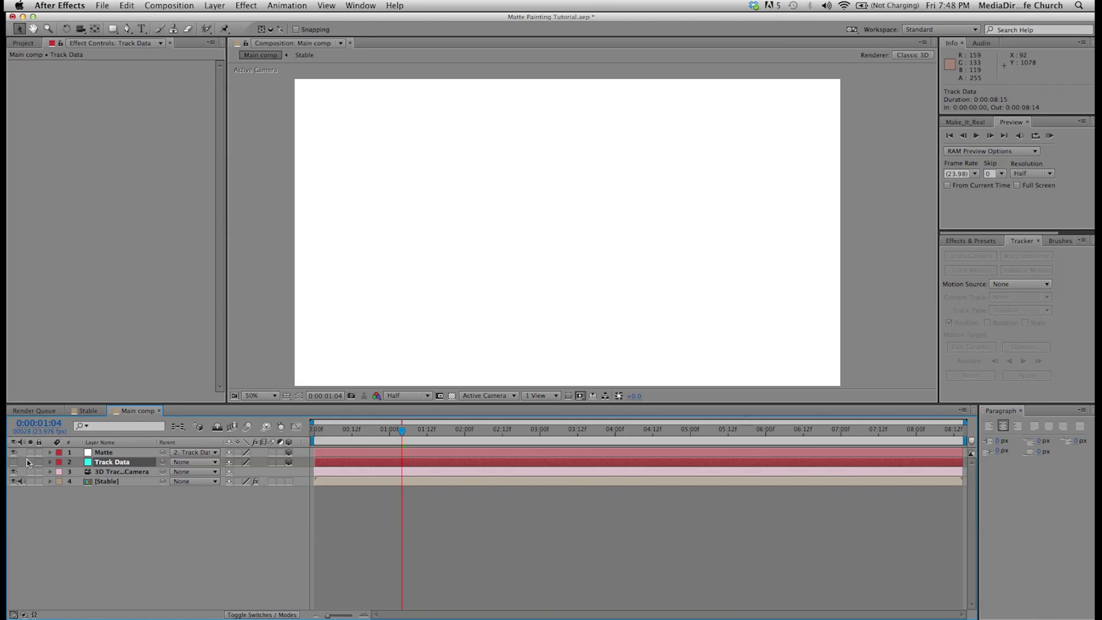
- Hide the Matte layer and start a Pen mask on it from the frame's left edge along the eave to the gable roof
left_click(14, 453)
left_click(115, 455)
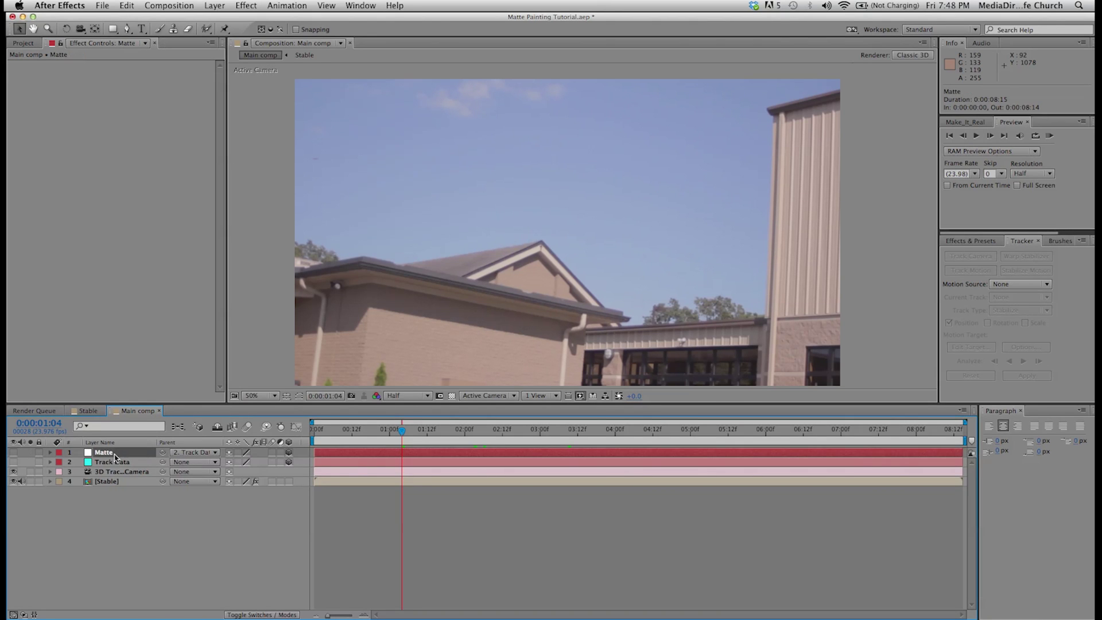
left_click(127, 29)
left_click_drag(437, 193, 569, 172)
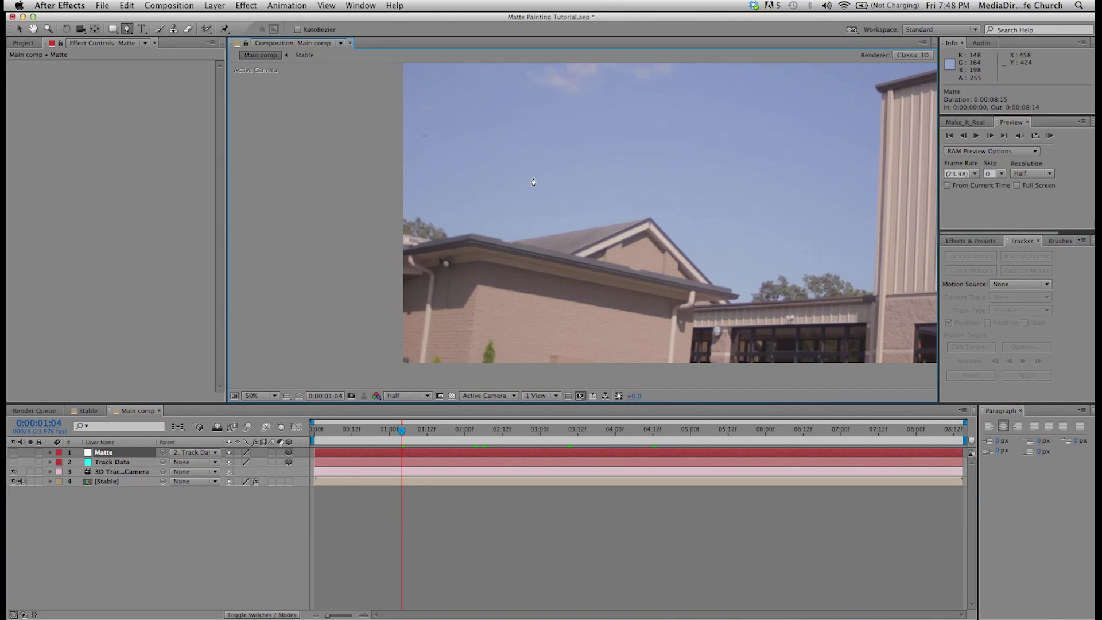
scroll(578, 205, "up", 2)
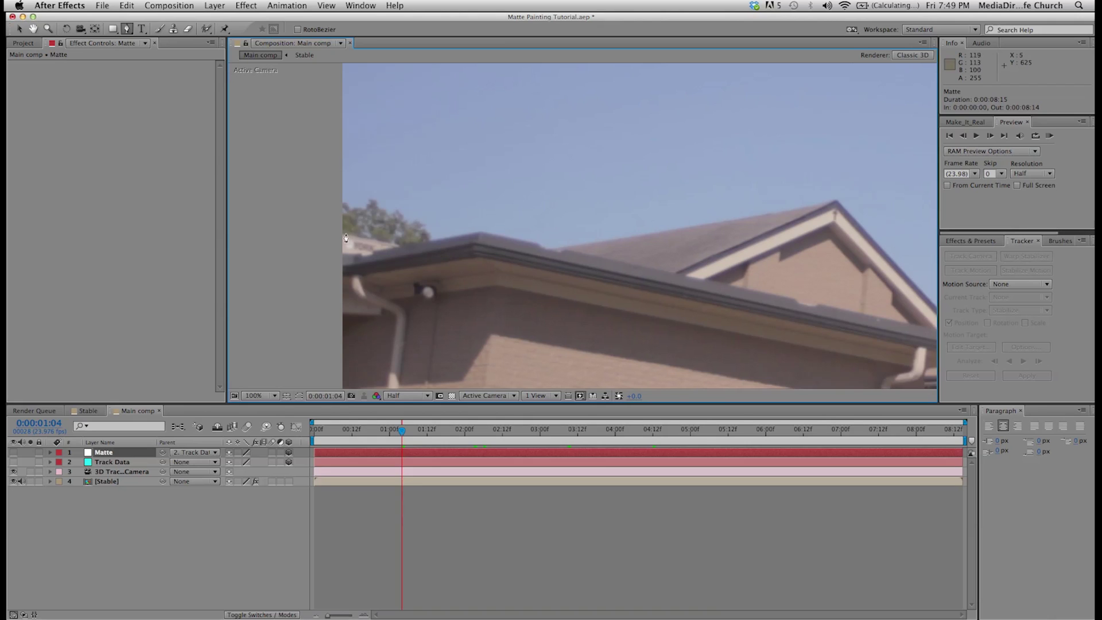
left_click(340, 233)
left_click(398, 247)
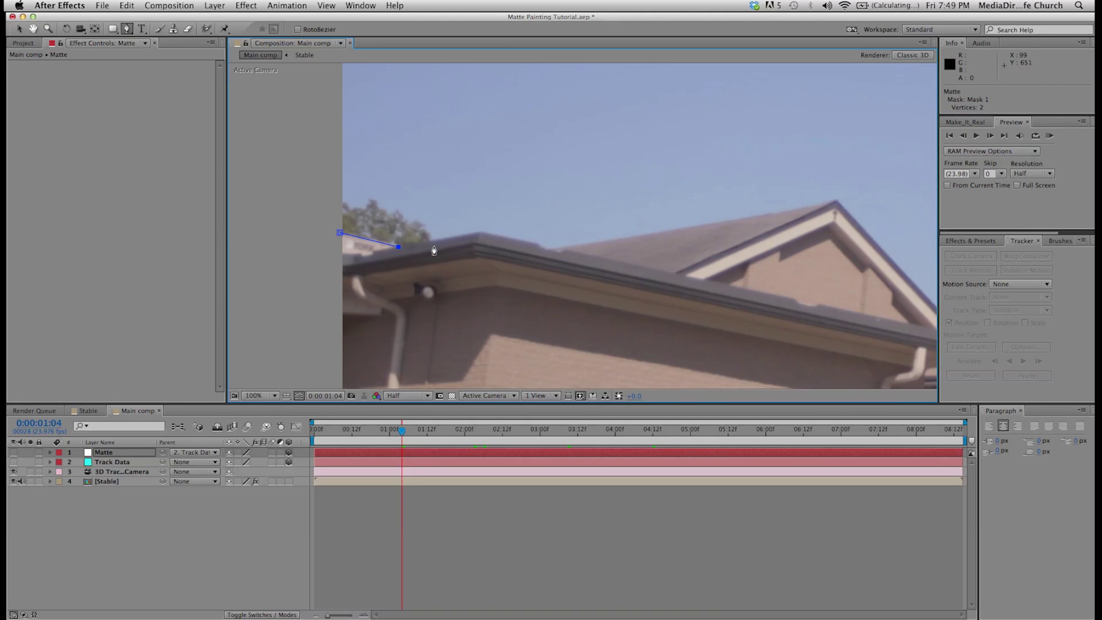
left_click(479, 232)
left_click(540, 245)
- Continue the Matte mask up the roof to the gable's peak, down its far slope and around the end of the eave
left_click(745, 214)
key("super+z")
left_click(760, 215)
left_click(836, 205)
left_click_drag(836, 205, 605, 141)
left_click(694, 236)
left_click(736, 276)
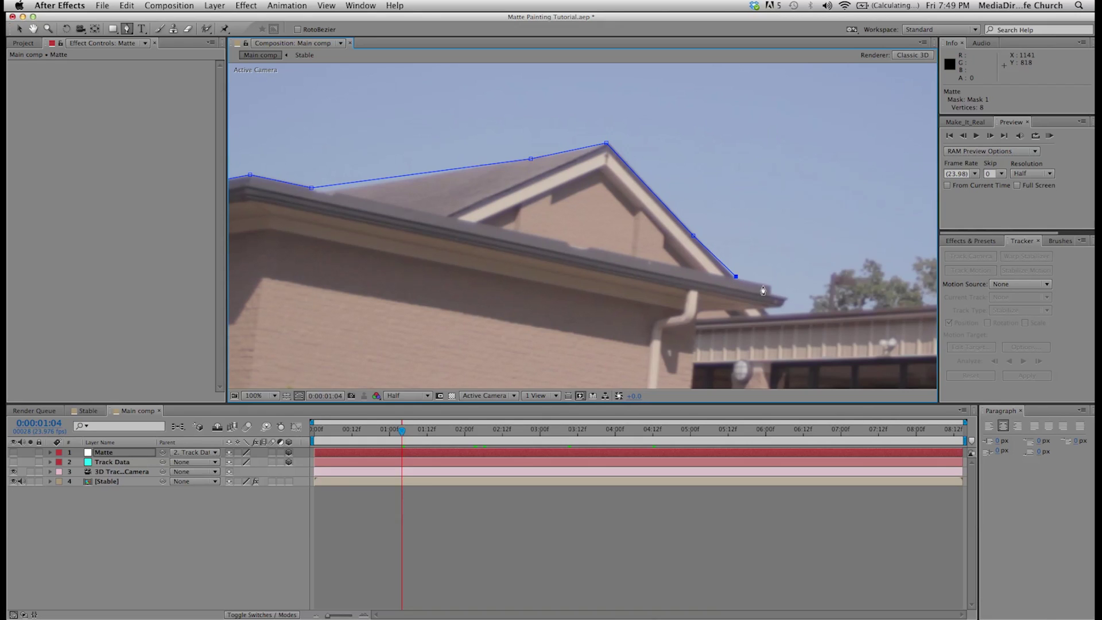
key("super+z")
left_click(732, 278)
left_click(780, 307)
left_click(769, 314)
- Extend the Matte mask along the low connecting roof and partway up the tower's near side
left_click_drag(770, 314, 554, 302)
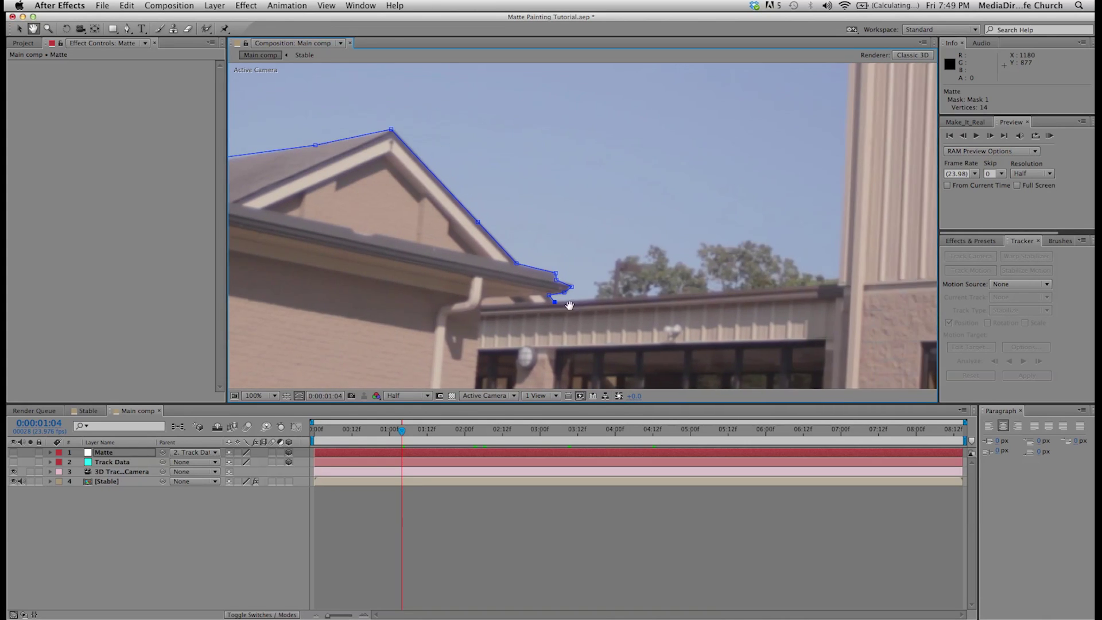
left_click(691, 294)
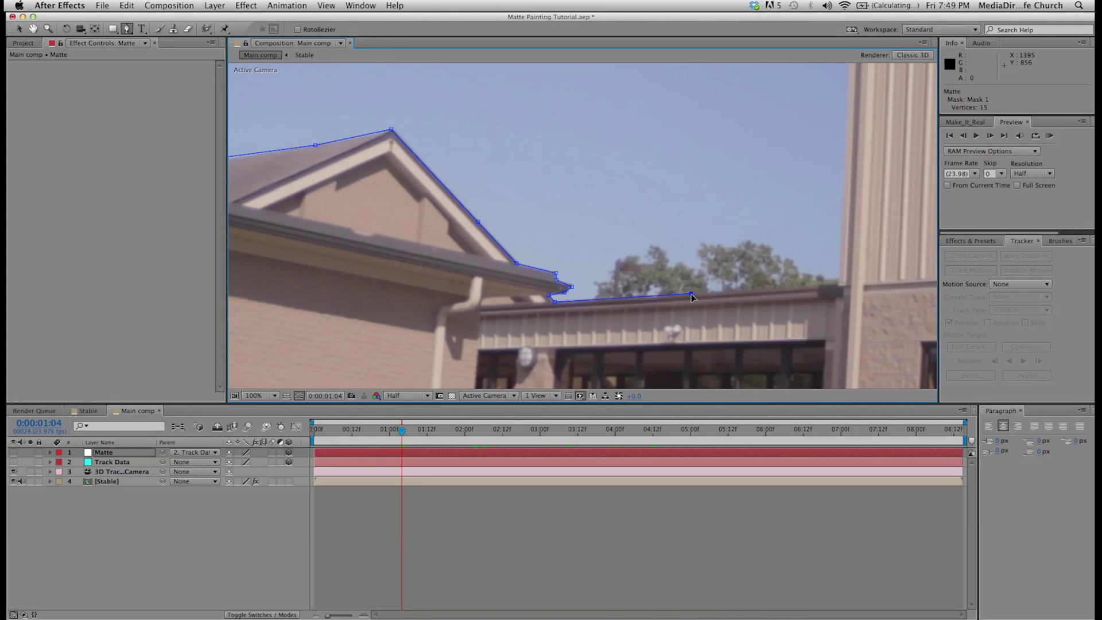
left_click(838, 285)
left_click_drag(839, 285, 659, 327)
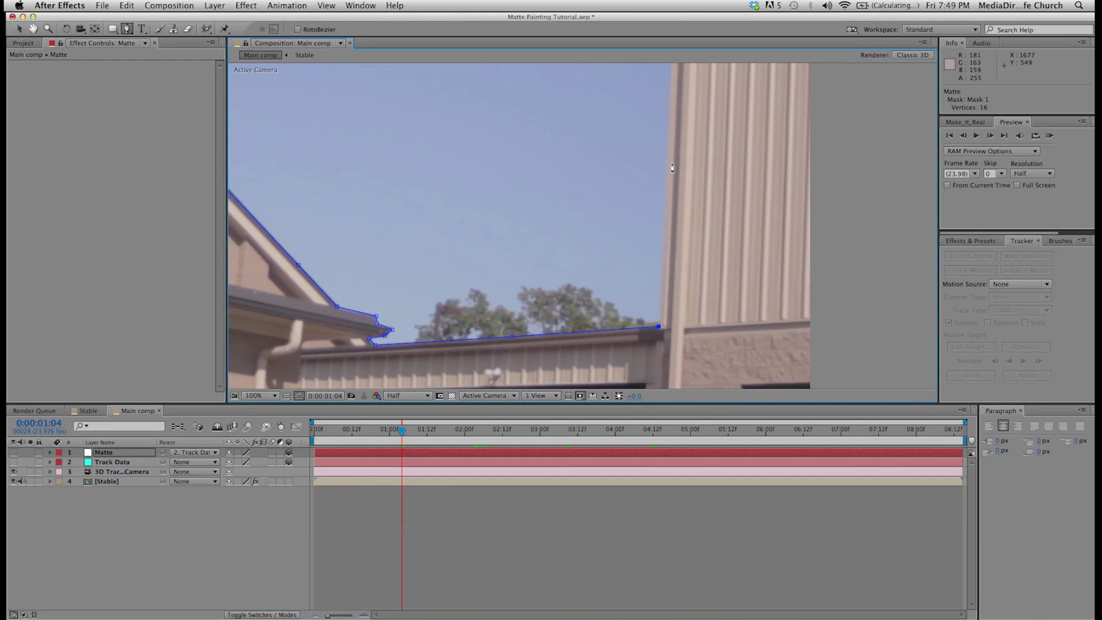
left_click(665, 164)
left_click_drag(665, 163, 609, 325)
key("space")
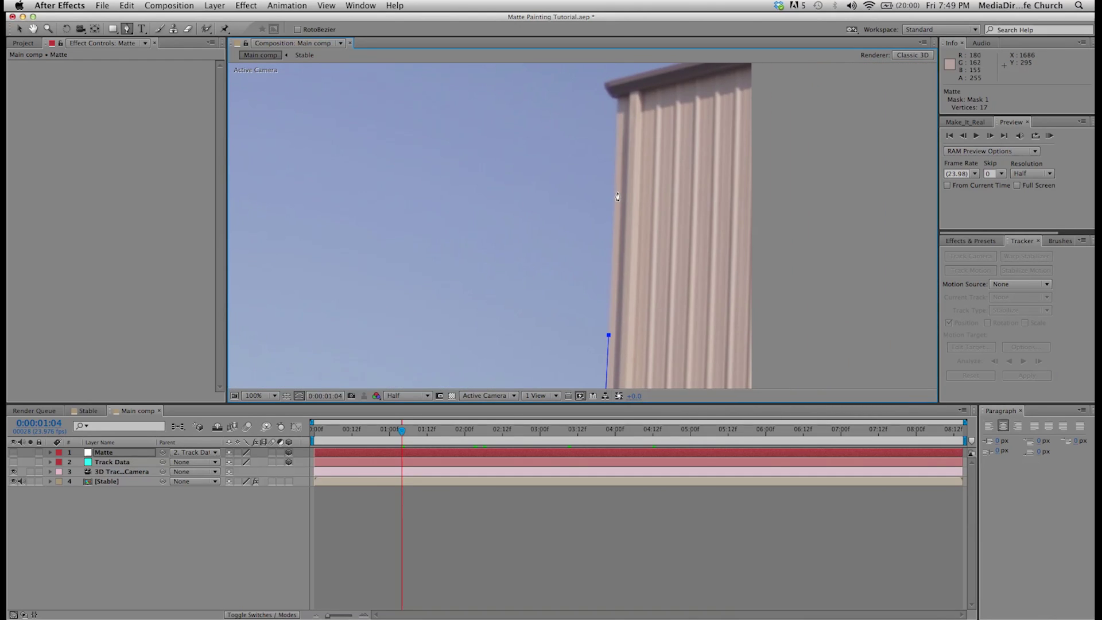
- Trace the Matte mask up the tower's edge and along its sloped top, continuing around outside the frame
left_click(615, 186)
left_click(617, 100)
left_click(605, 84)
left_click(632, 73)
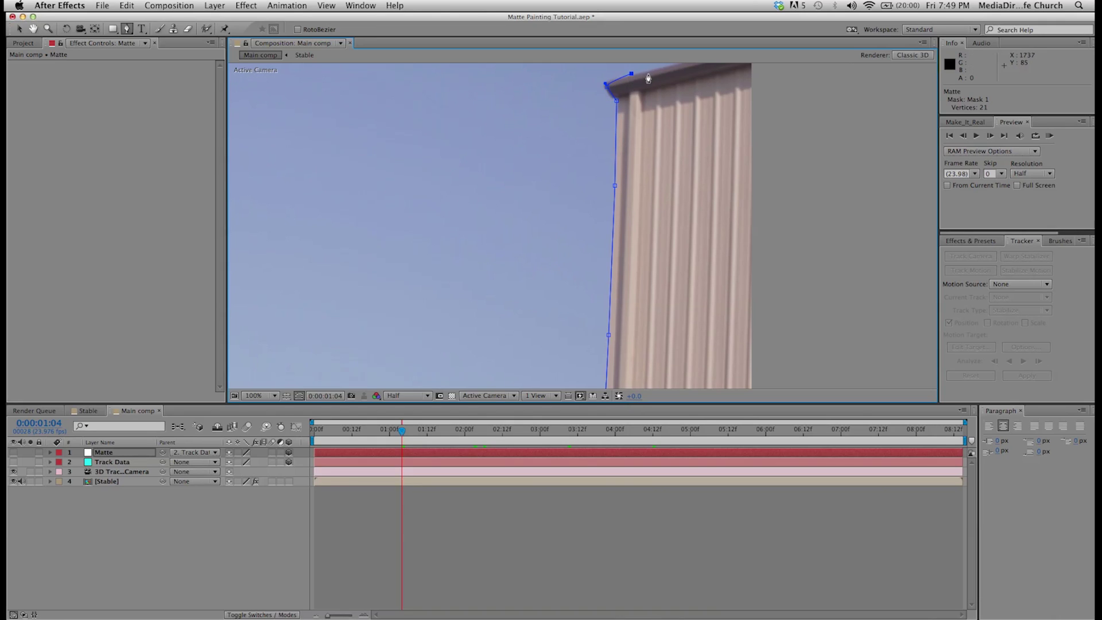
left_click_drag(632, 74, 661, 111)
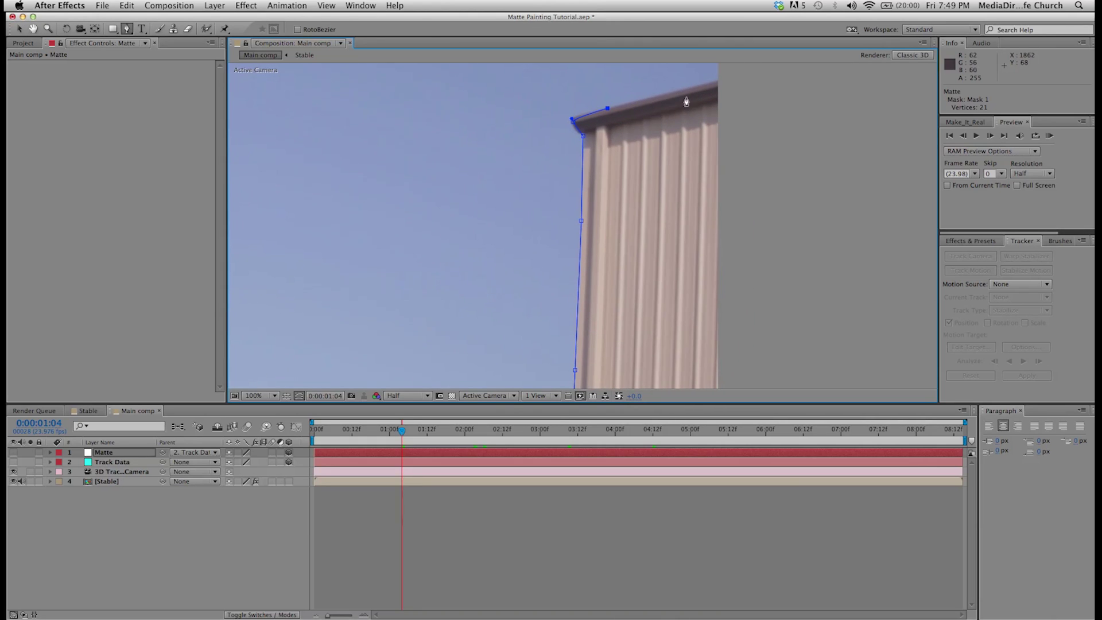
left_click(689, 89)
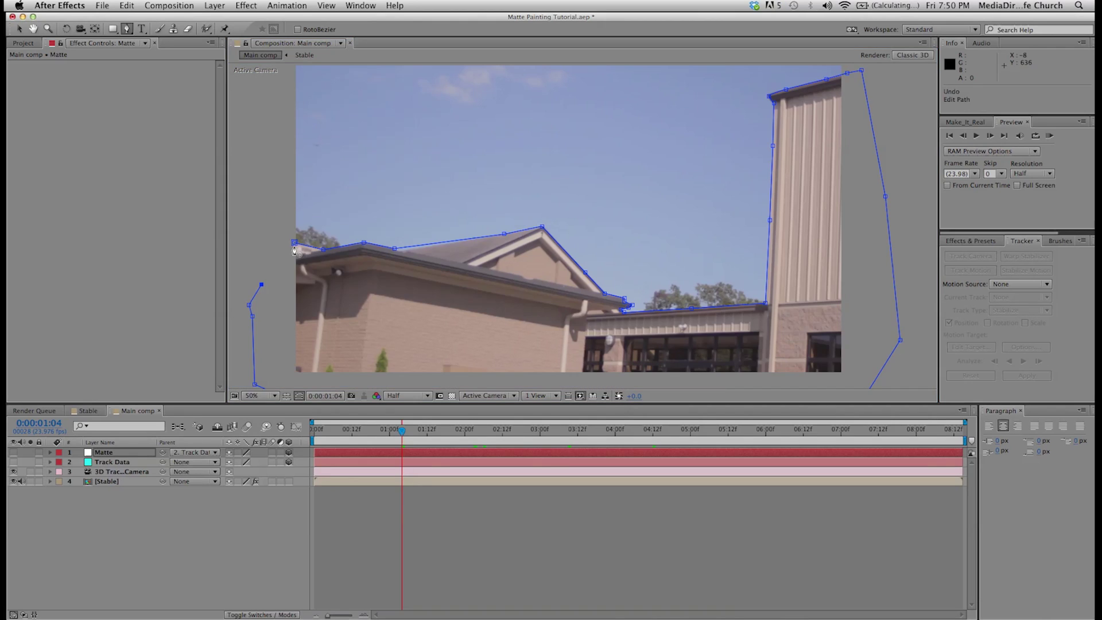
- Close the mask at its starting point and make the Matte layer visible
left_click(295, 243)
key("v")
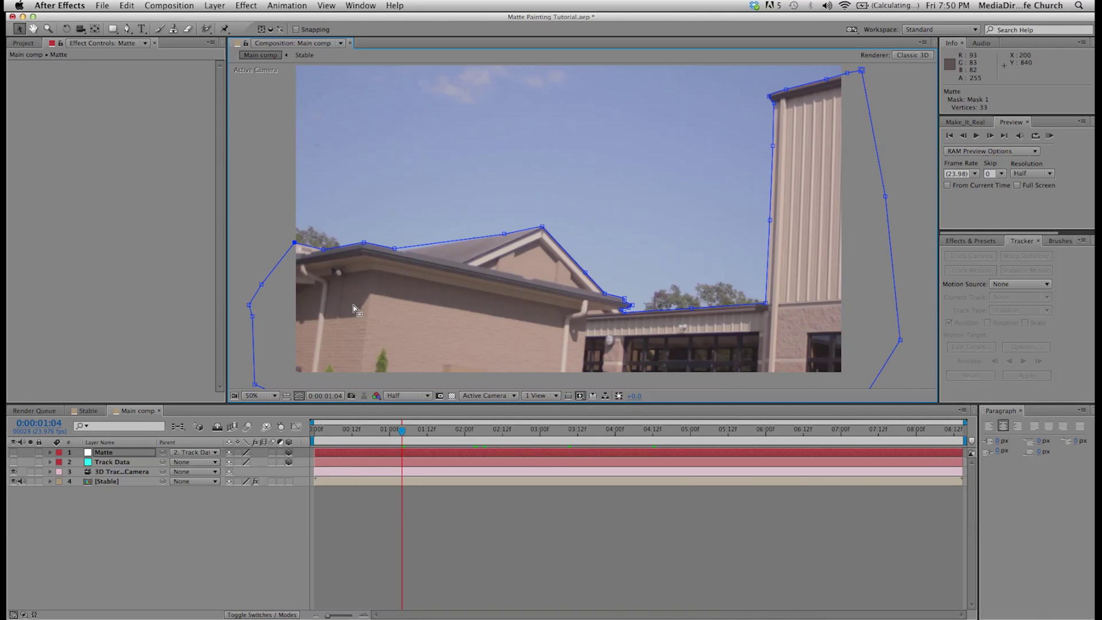
left_click(13, 453)
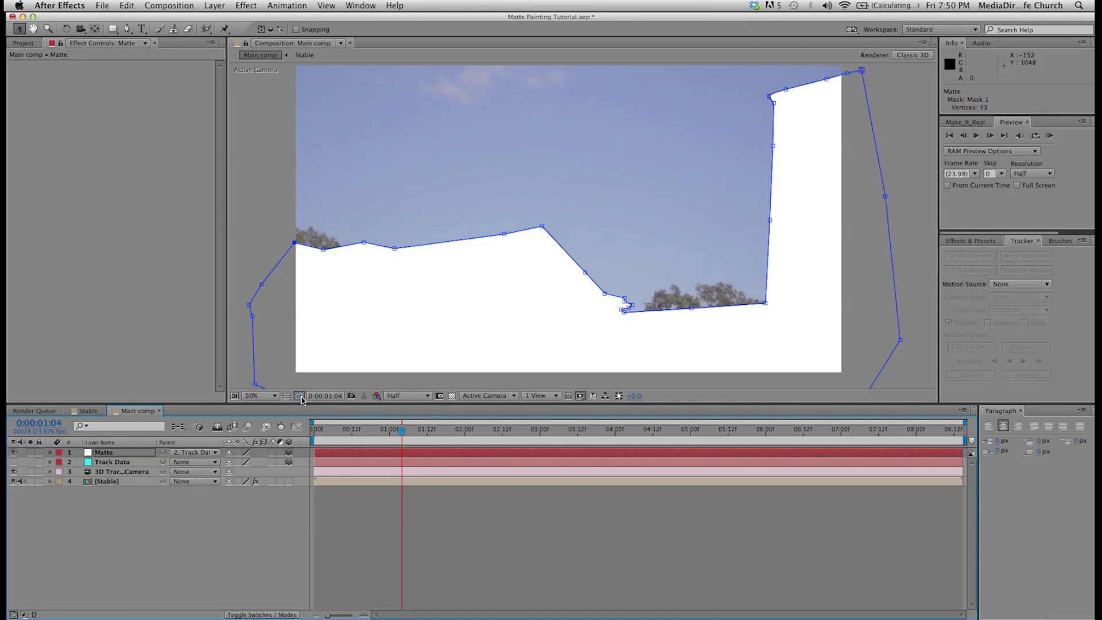
- Check the Matte mask at about 0:00:03:15 and move its lower right vertex farther outside the frame
left_click_drag(496, 264, 466, 247)
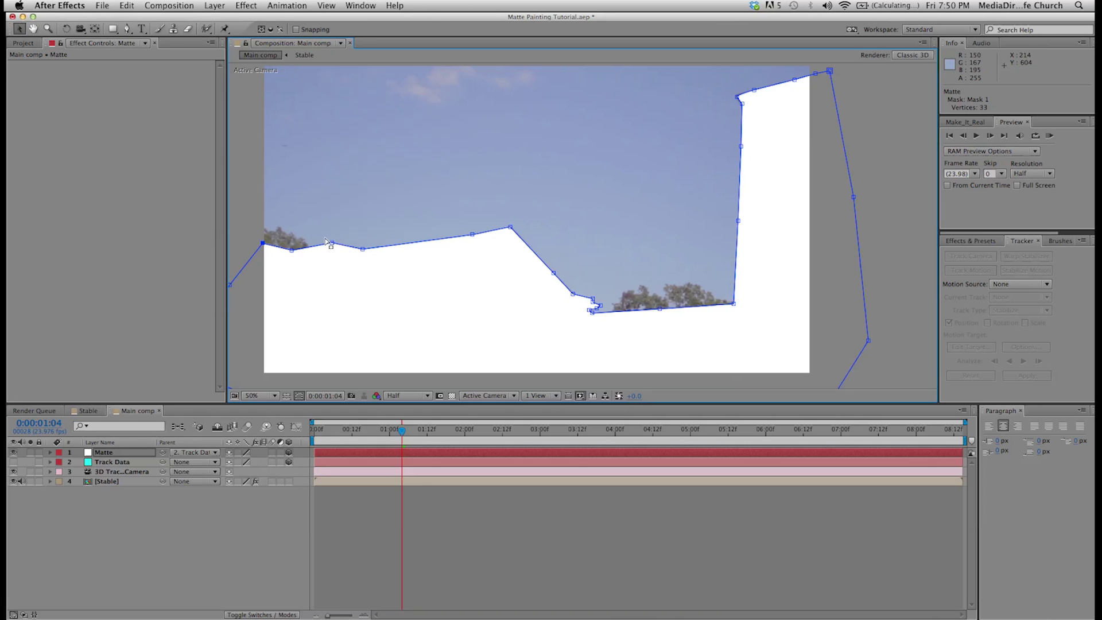
left_click_drag(402, 430, 606, 430)
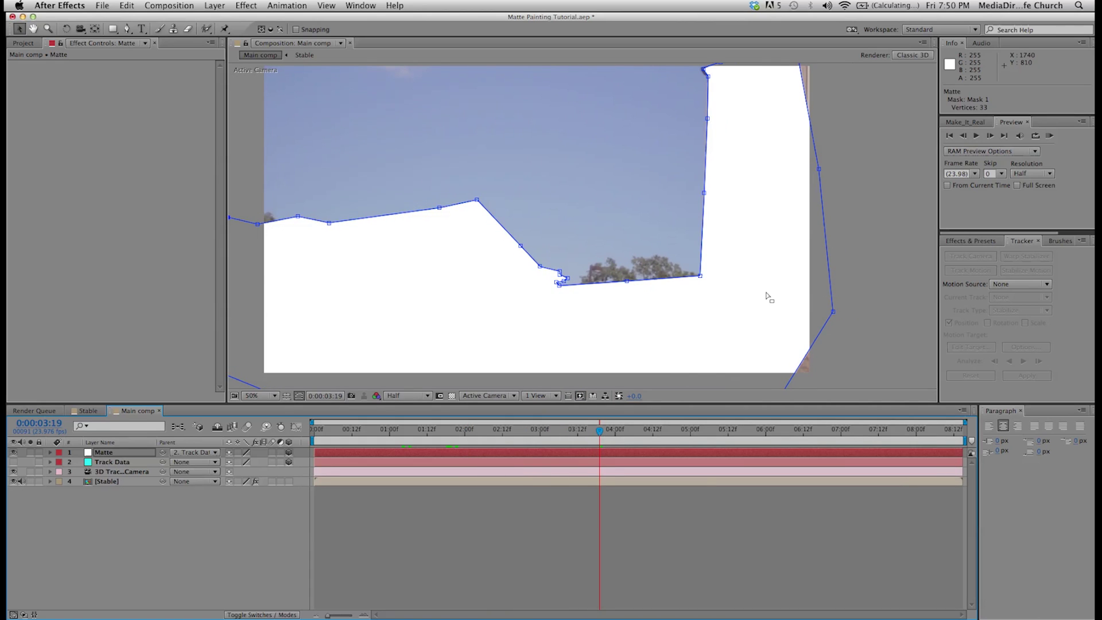
key("comma")
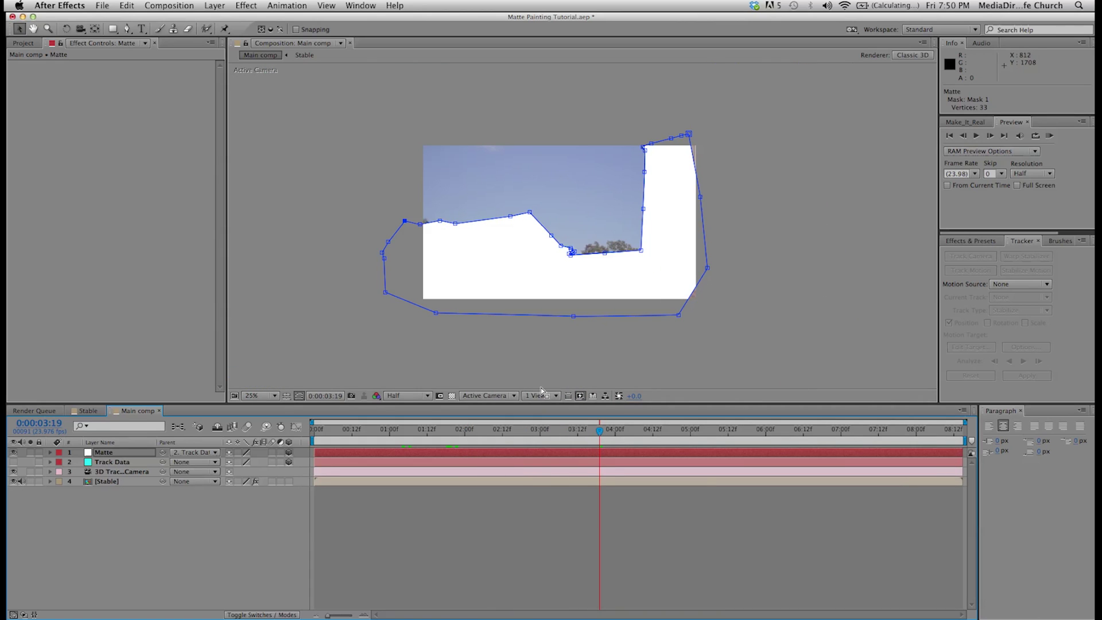
left_click_drag(599, 431, 587, 439)
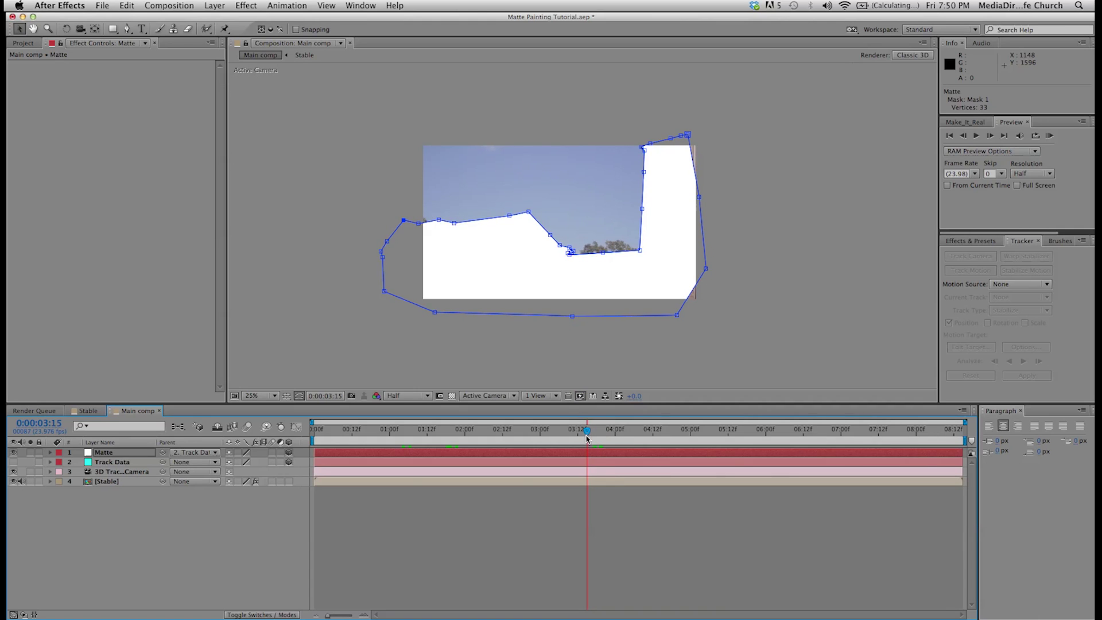
left_click_drag(707, 269, 717, 304)
- At 0:00:07:23, move the mask's top right corner and right side vertices outward beyond the frame edge
left_click_drag(605, 429, 857, 437)
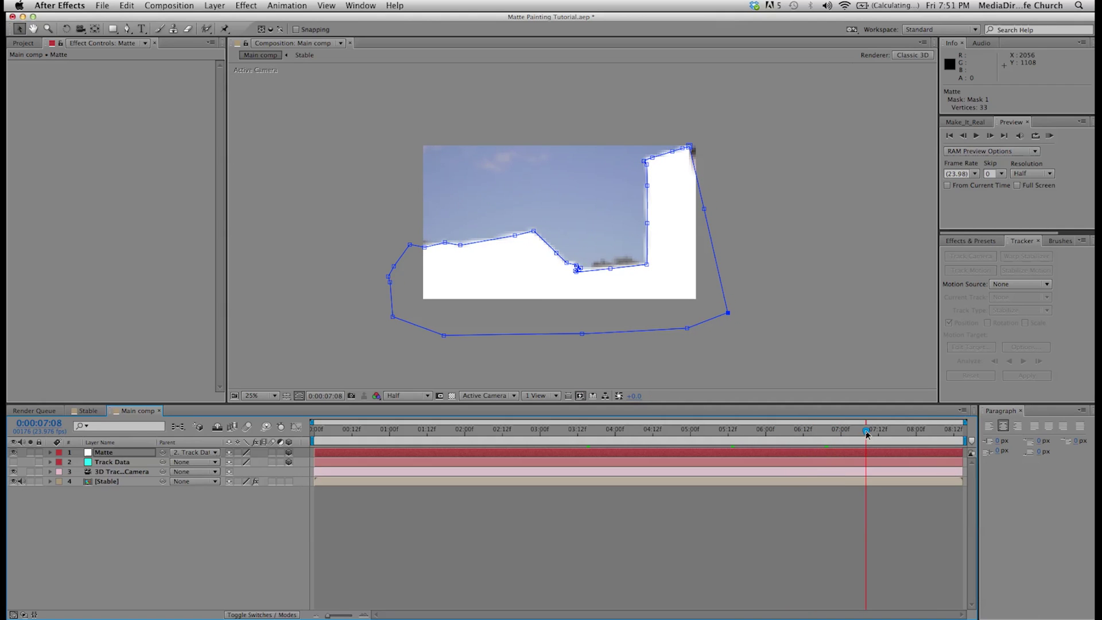
left_click_drag(885, 433, 913, 434)
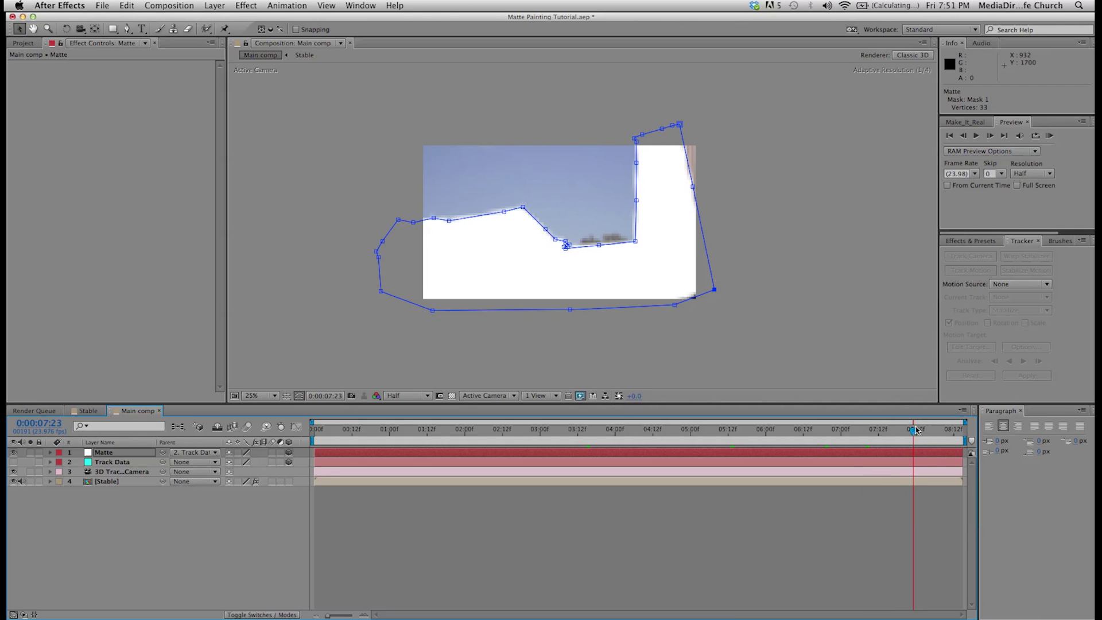
left_click_drag(680, 124, 700, 121)
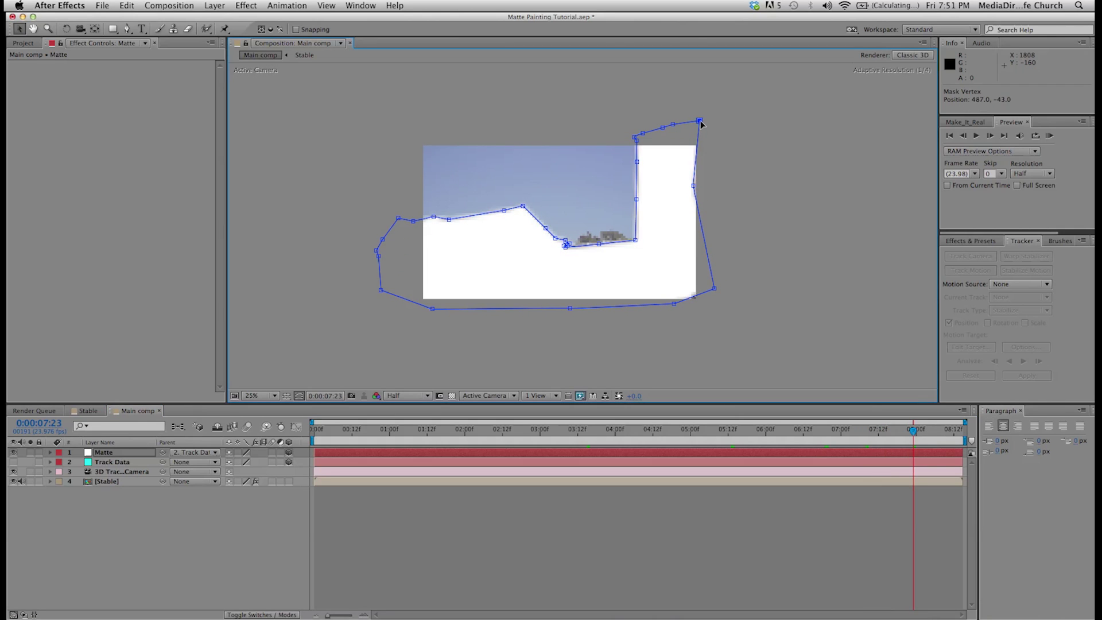
left_click_drag(694, 185, 724, 185)
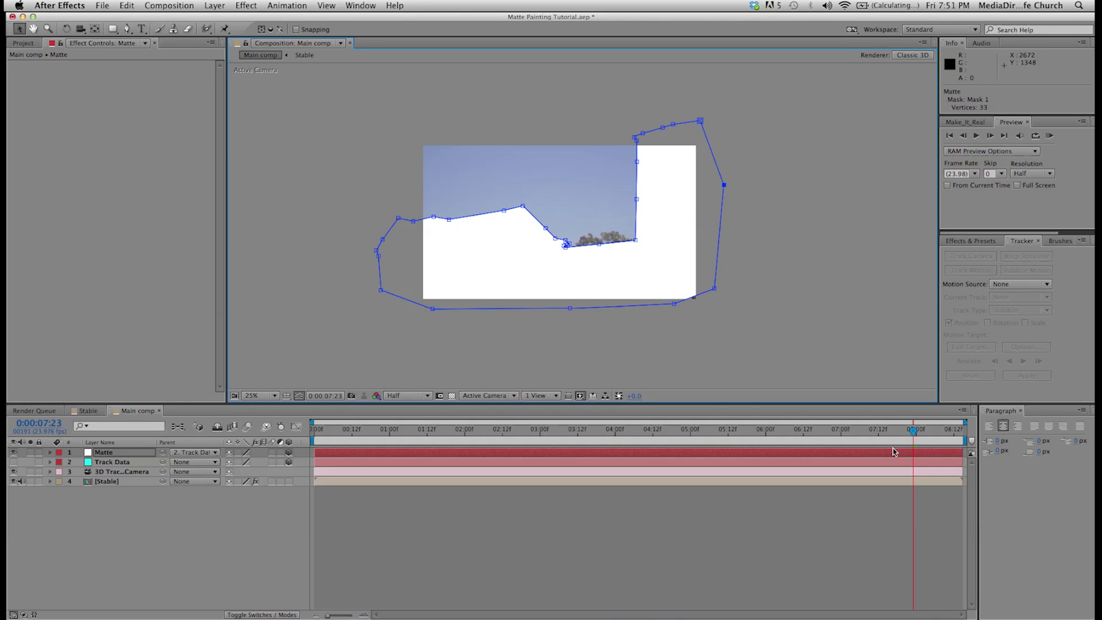
- At the clip's end, pull the mask's lower right vertex well below the frame, and hide the mask outlines at 0:00:00:15
left_click_drag(913, 431, 974, 437)
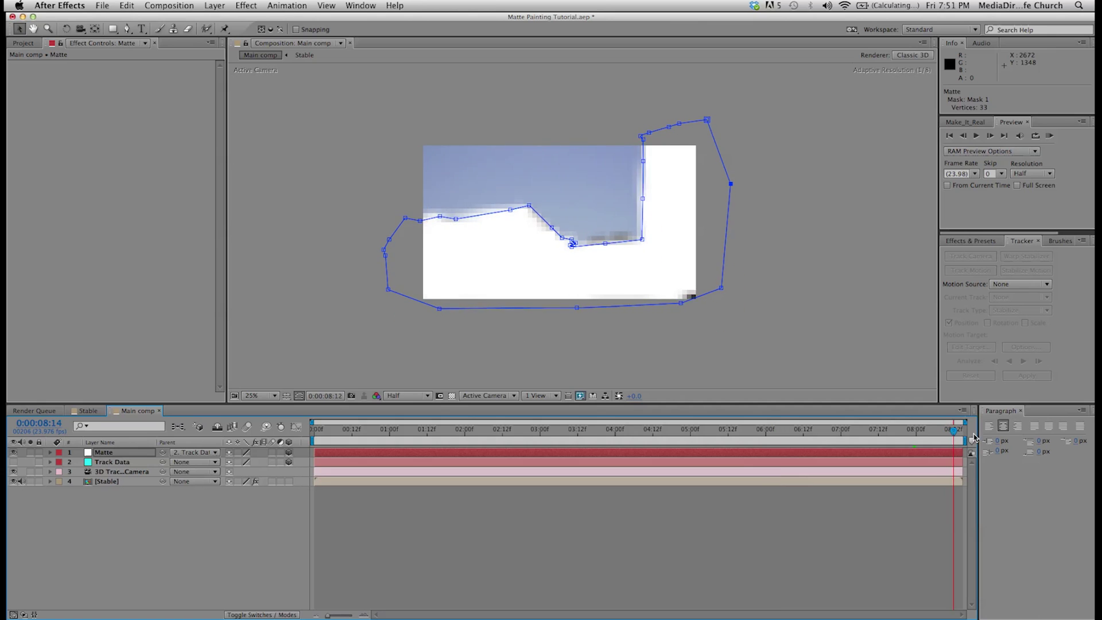
left_click_drag(721, 288, 678, 325)
left_click(377, 433)
left_click_drag(377, 434, 362, 431)
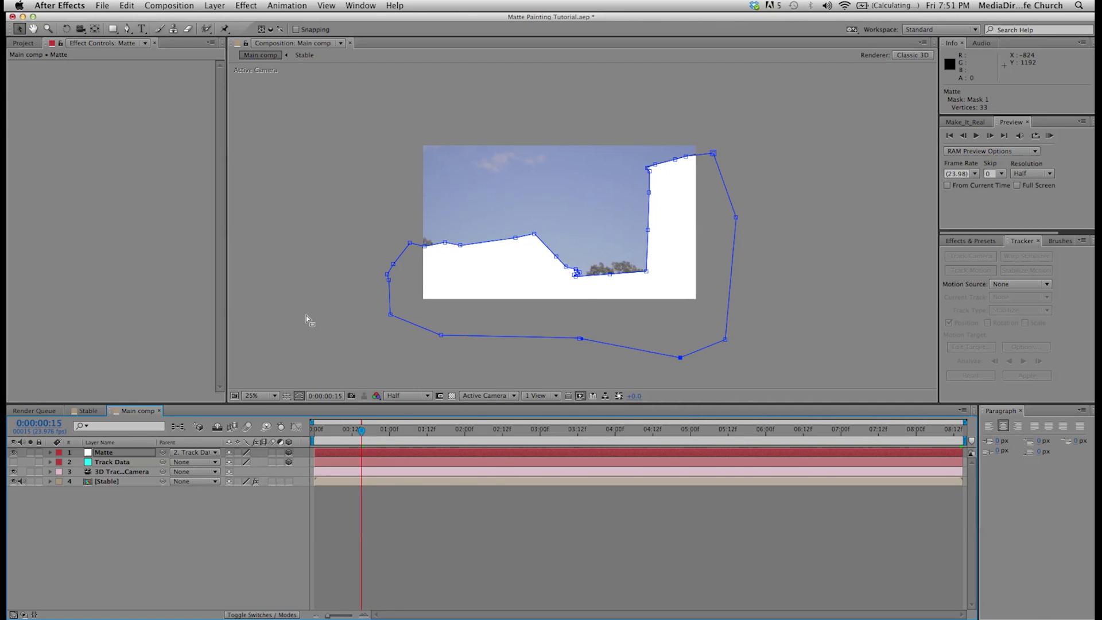
left_click(301, 396)
left_click(110, 453)
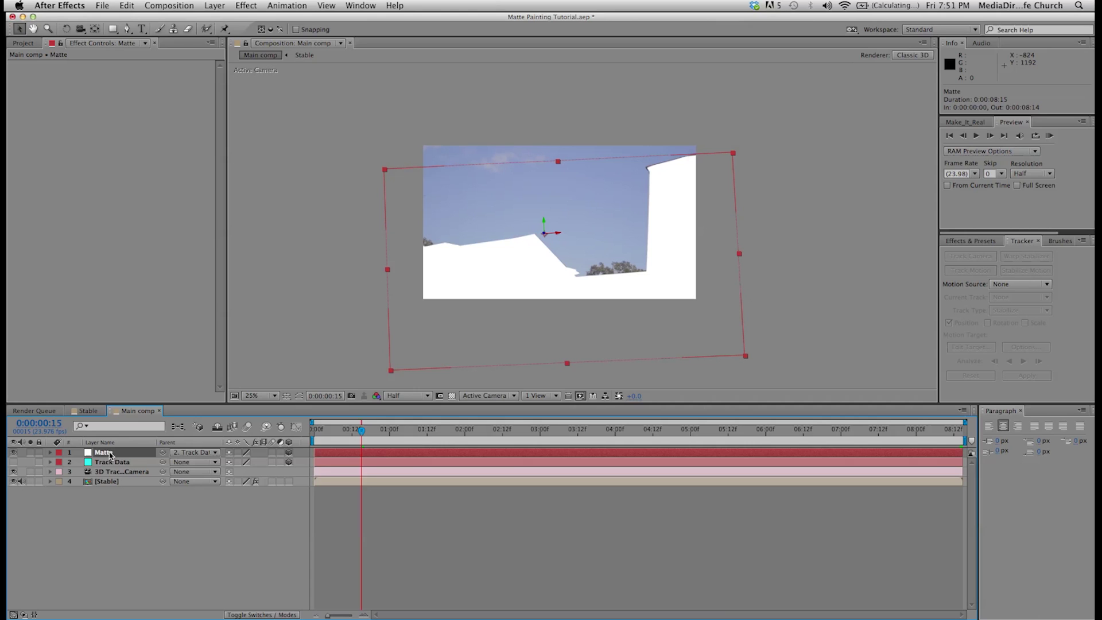
- Add the Clouds image from the Pics folder above the Matte layer and shift it to position 900, 620
left_click(23, 44)
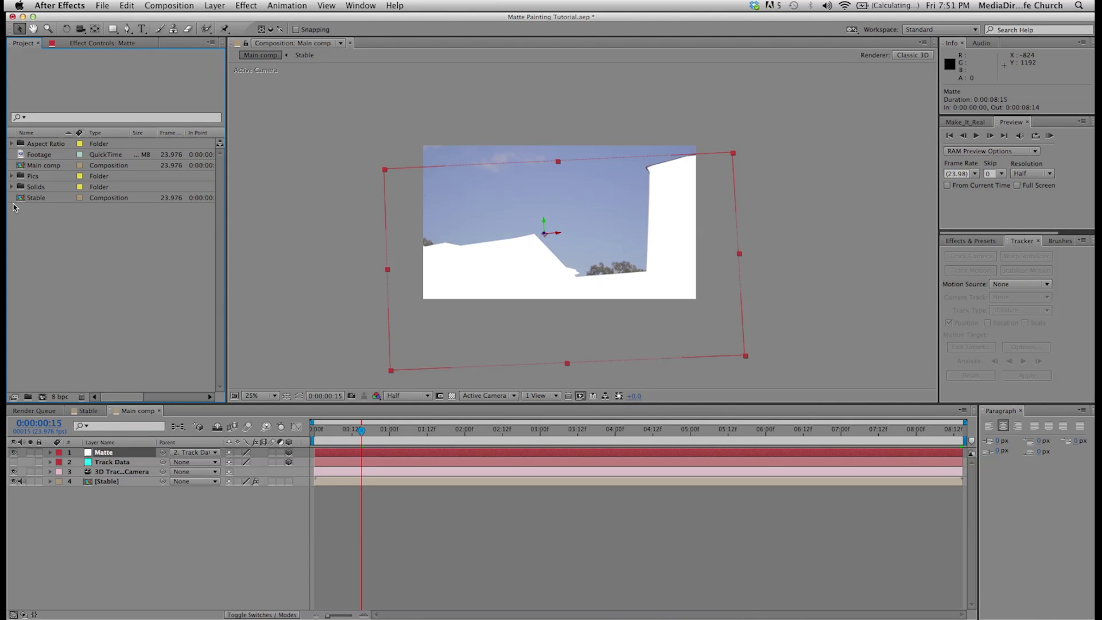
left_click(12, 177)
left_click_drag(46, 190, 109, 449)
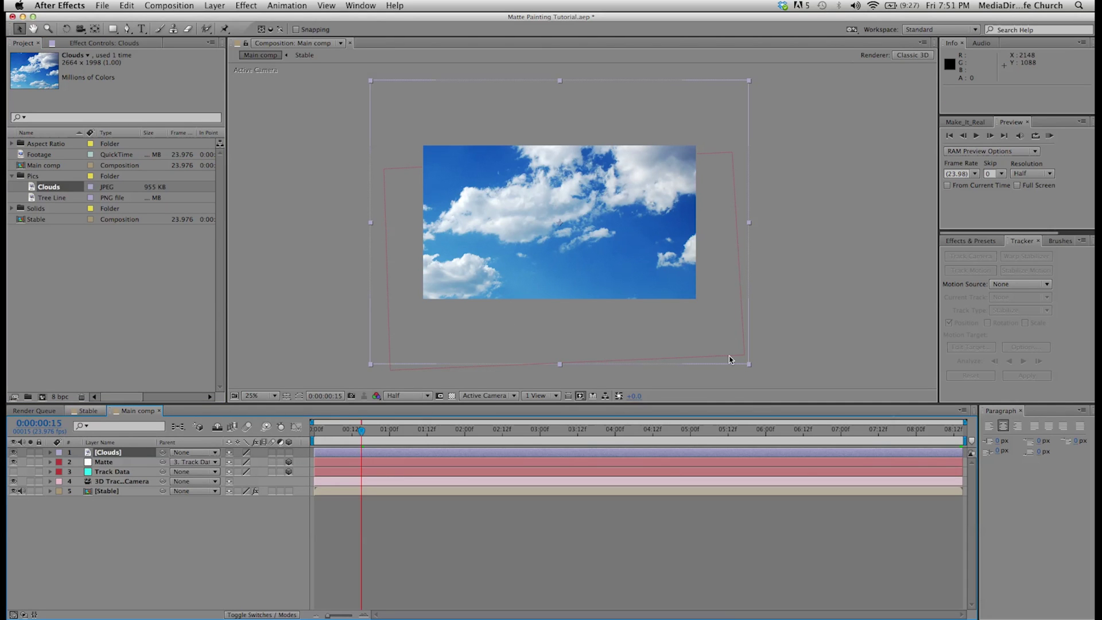
mouse_move(723, 347)
left_mouse_down()
mouse_move(719, 373)
mouse_move(701, 339)
mouse_move(725, 345)
left_mouse_up()
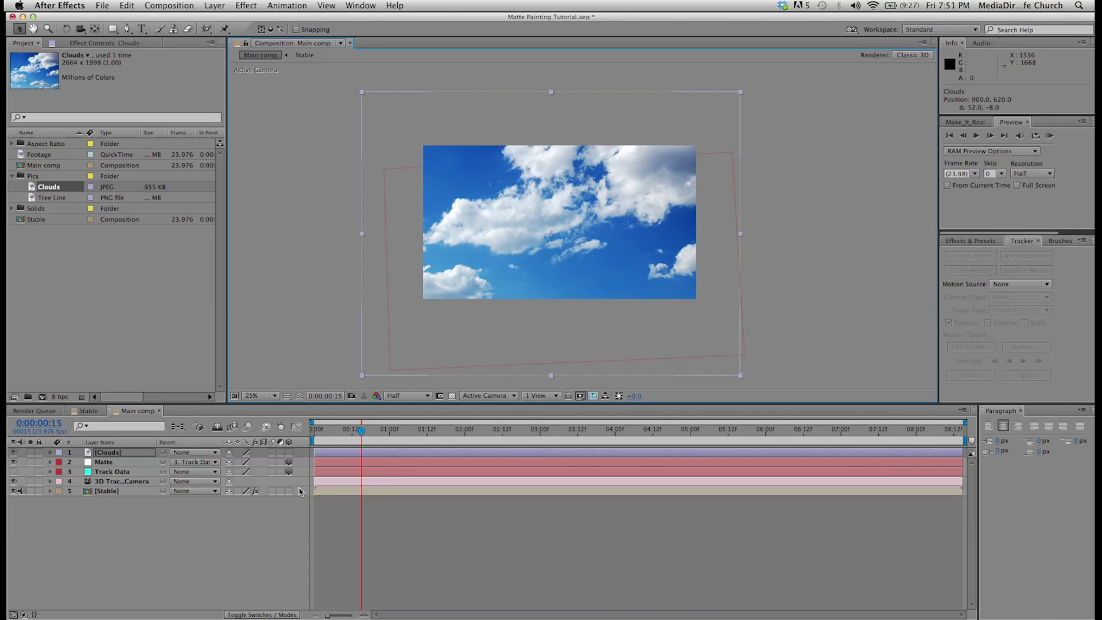
- Make the Clouds layer 3D and adjust its placement so it covers the whole frame
left_click(270, 456)
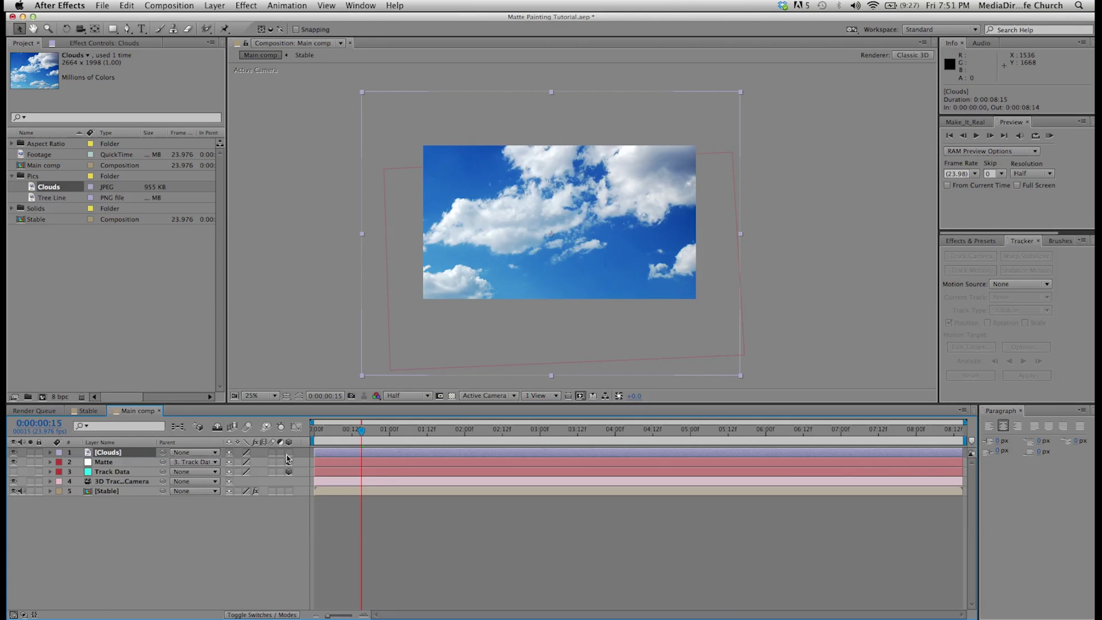
left_click_drag(288, 453, 289, 462)
left_click(561, 230)
mouse_move(561, 229)
left_mouse_down()
mouse_move(562, 203)
mouse_move(561, 235)
left_mouse_up()
key("w")
key("v")
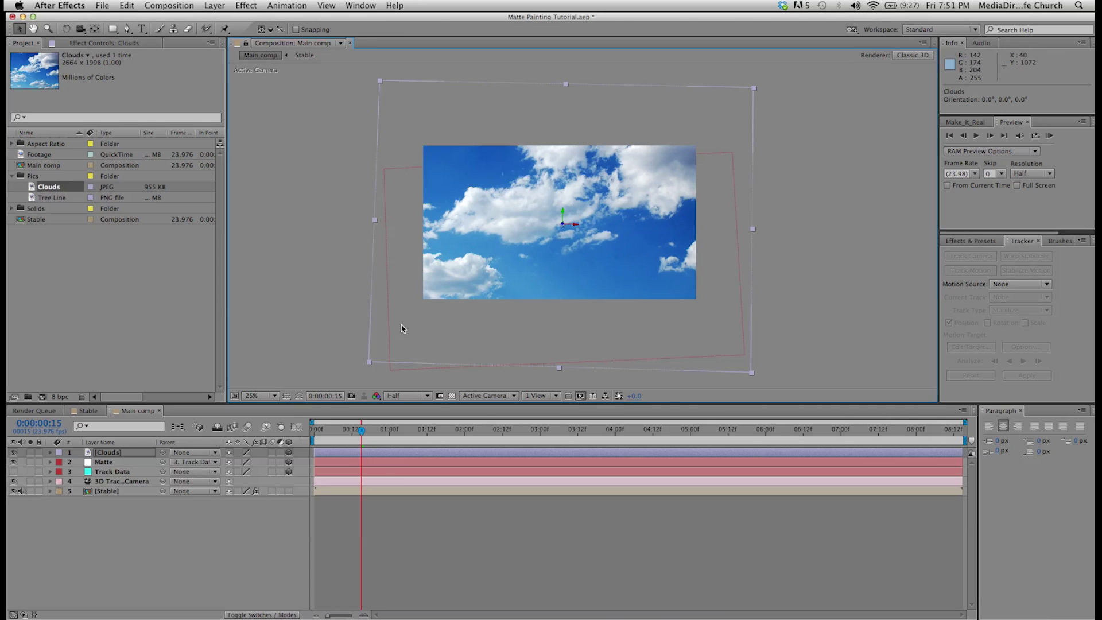
- Parent the Clouds layer to Track Data and lower it slightly to position 304.3, -22.3, 3198.9
left_click(103, 454)
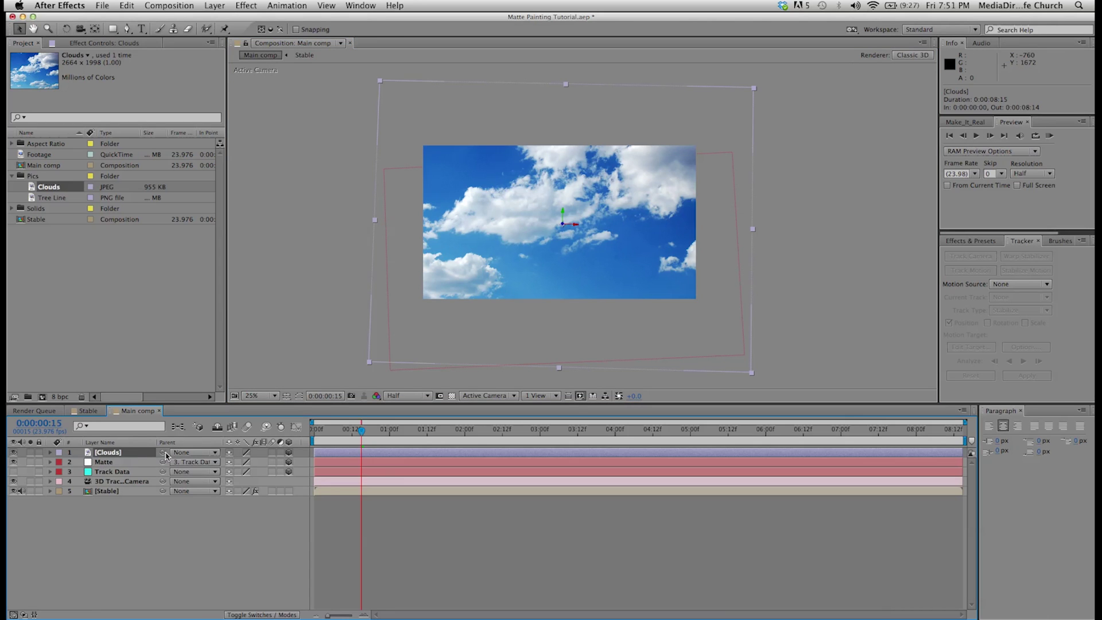
left_click_drag(164, 453, 127, 475)
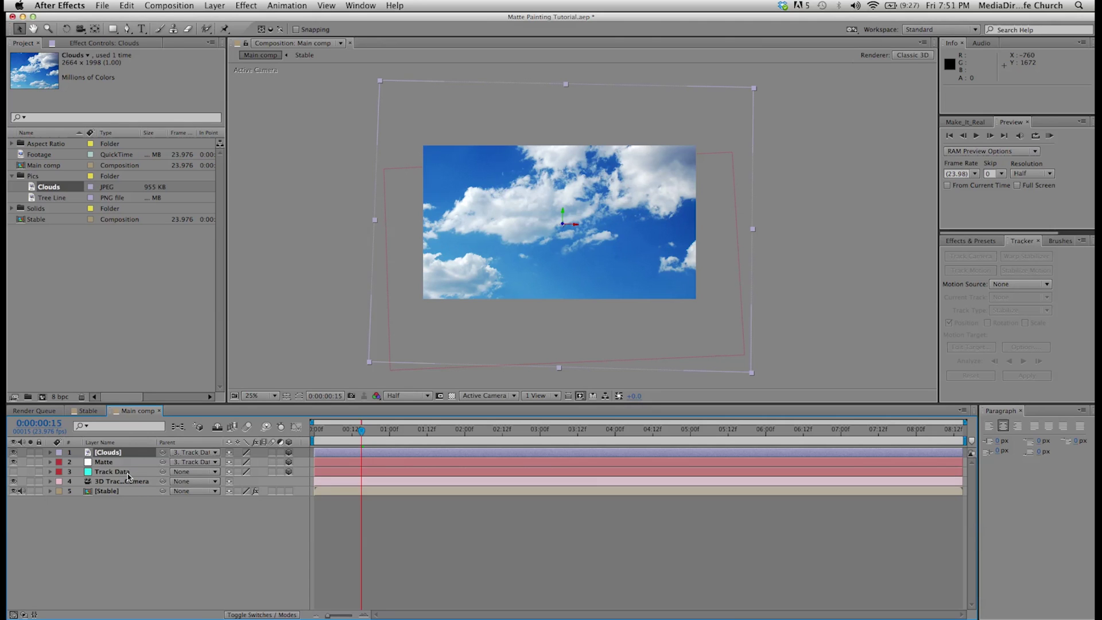
left_click(127, 473)
left_click(104, 454)
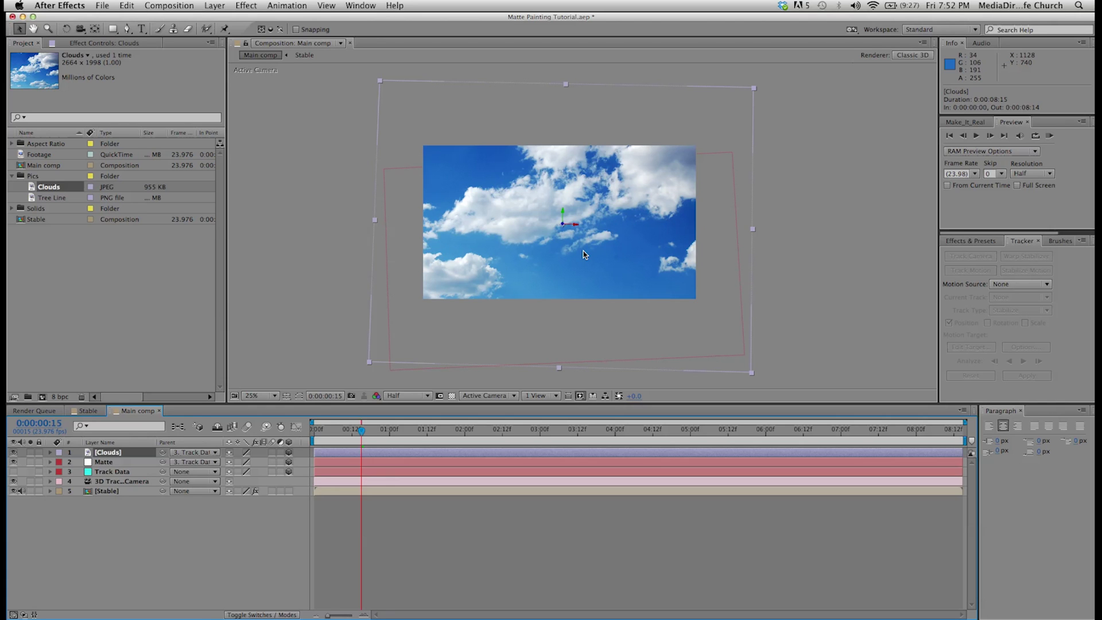
left_click_drag(563, 212, 561, 214)
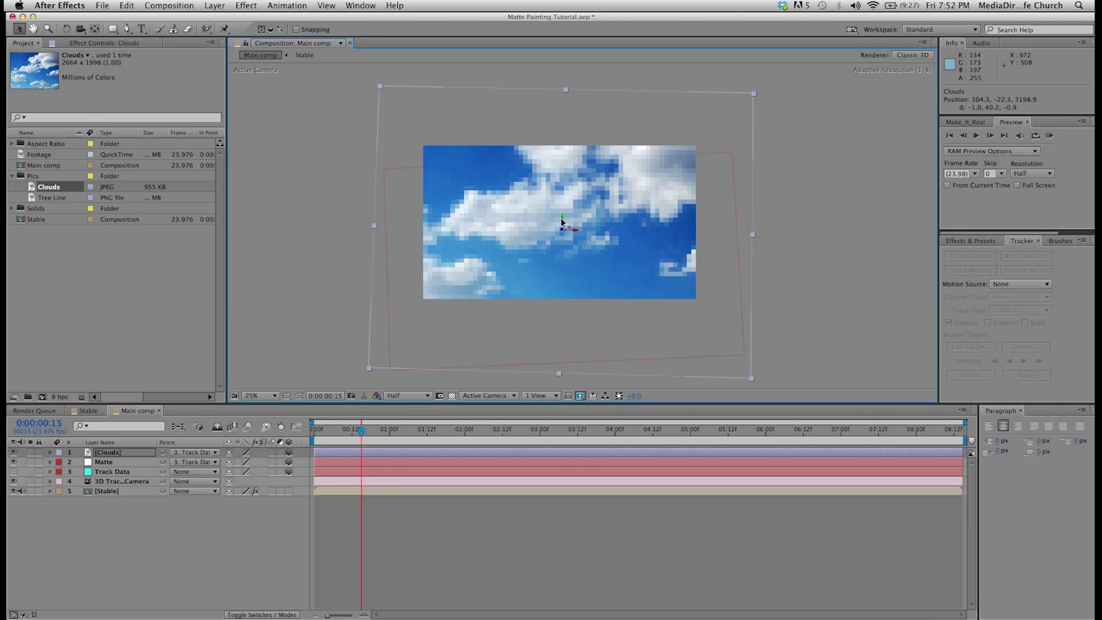
left_click(333, 287)
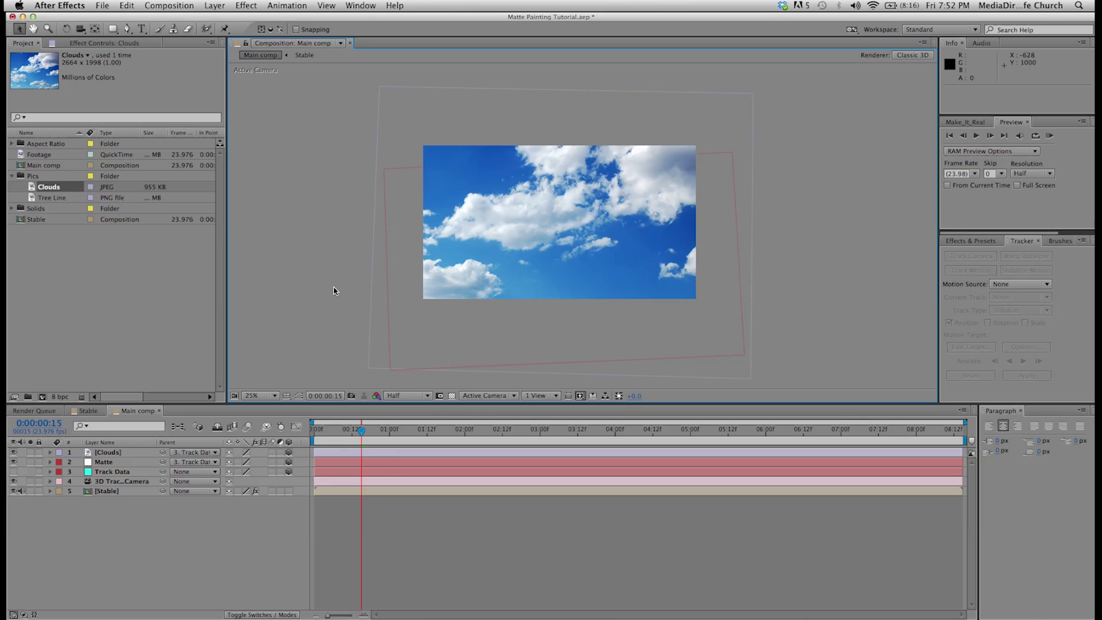
- Fit the composition in the viewer and move the Matte layer directly above the Clouds layer
left_click(141, 463)
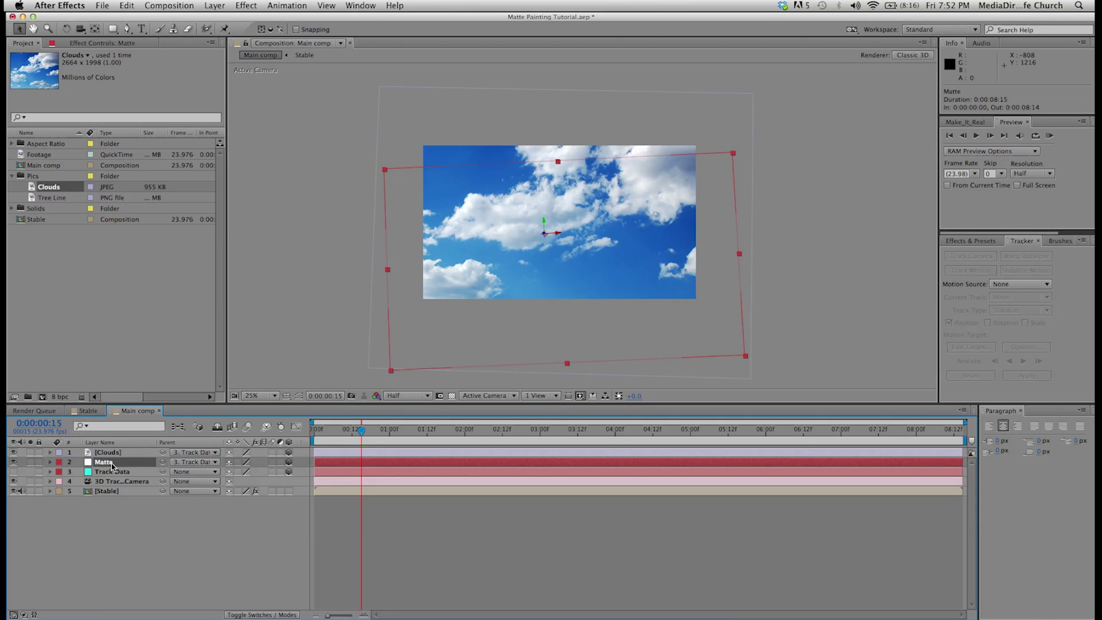
left_click(253, 365)
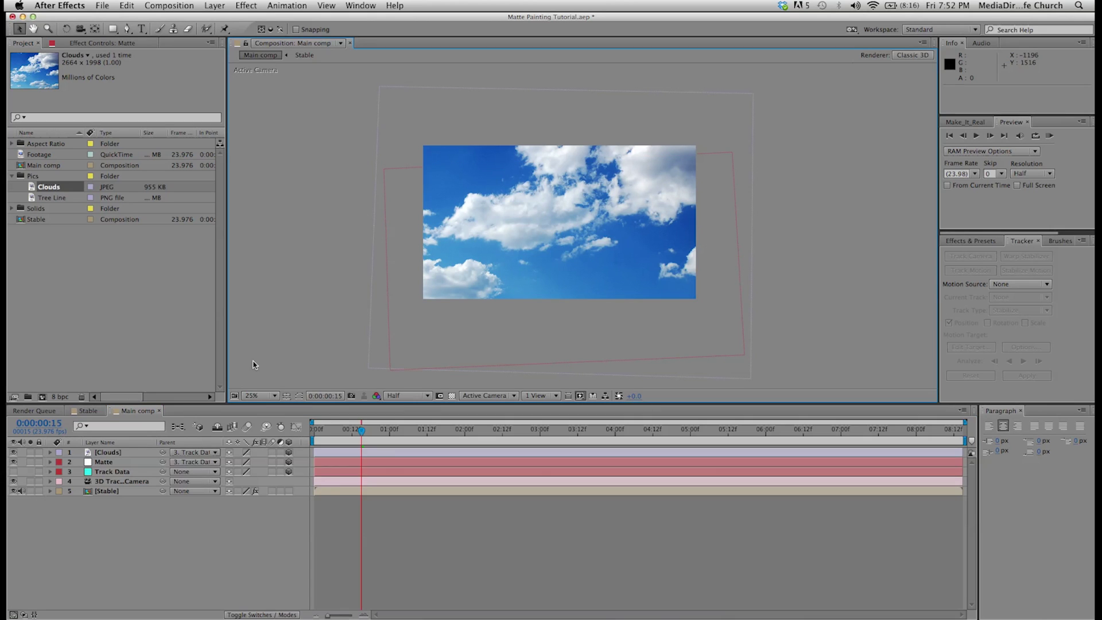
left_click(260, 395)
left_click(259, 408)
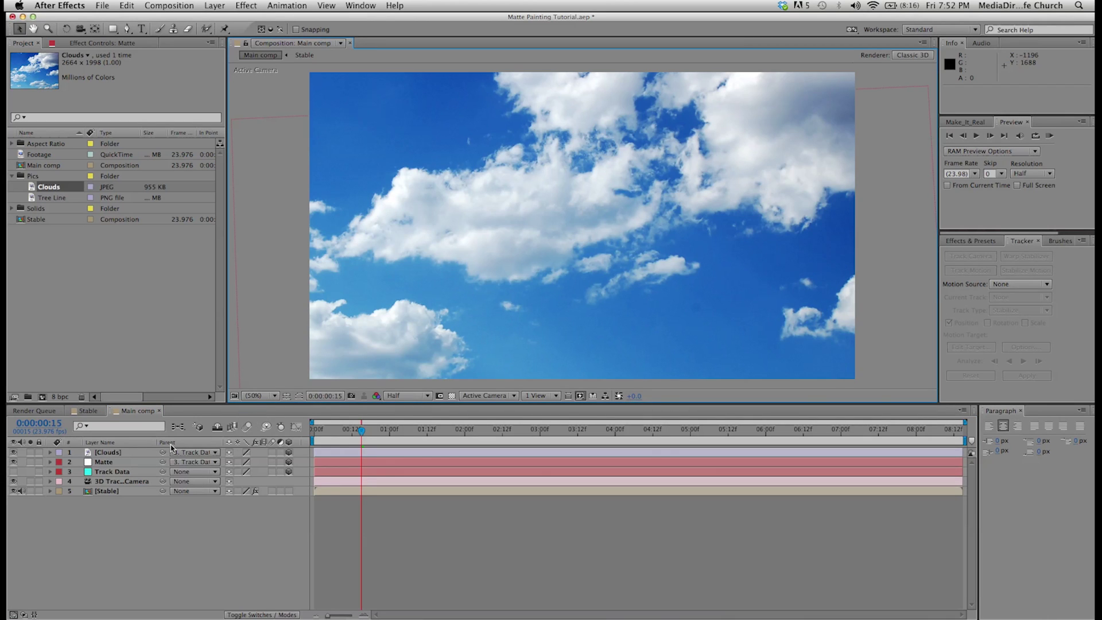
left_click(108, 461)
left_click_drag(106, 459, 107, 452)
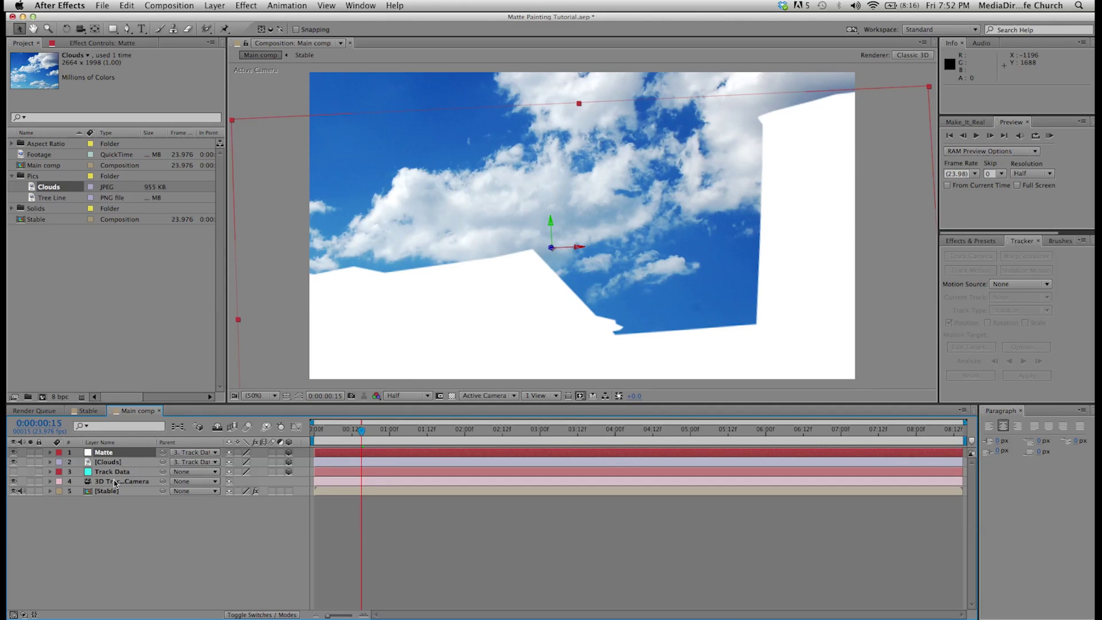
- Show the track matte settings in the timeline and apply Alpha Matte "Matte" to the Clouds layer
left_click(244, 615)
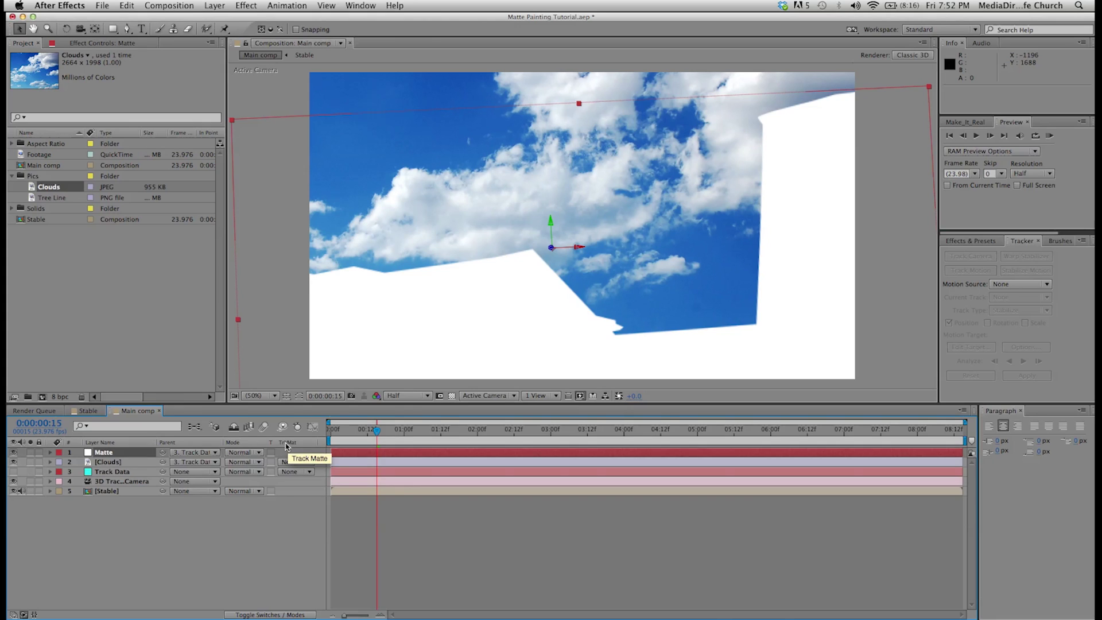
left_click(121, 456)
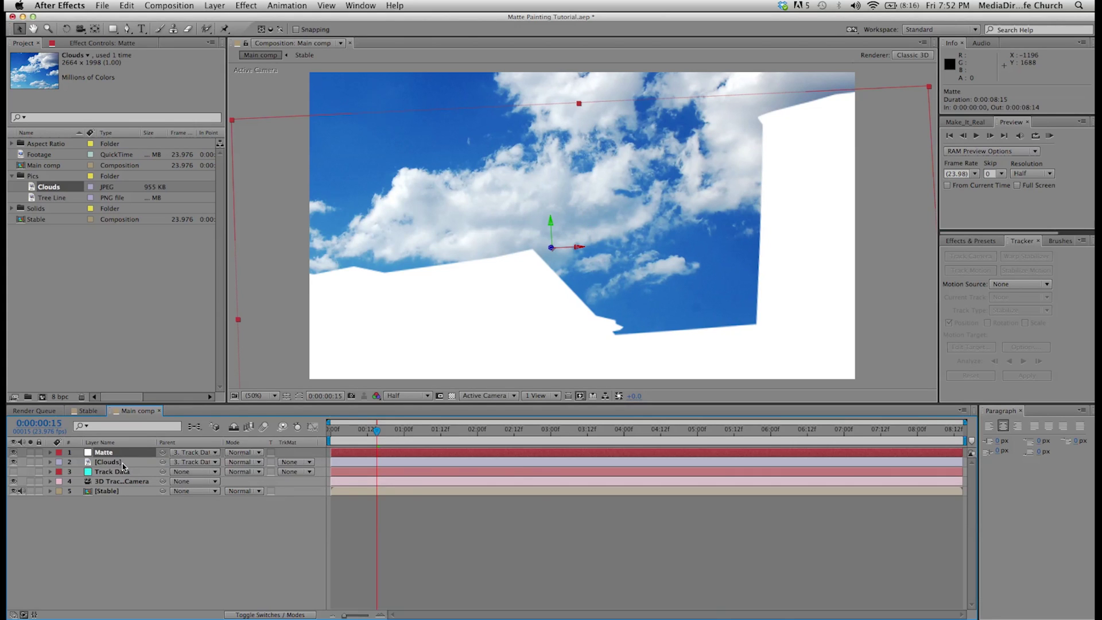
left_click(122, 463)
left_click(304, 464)
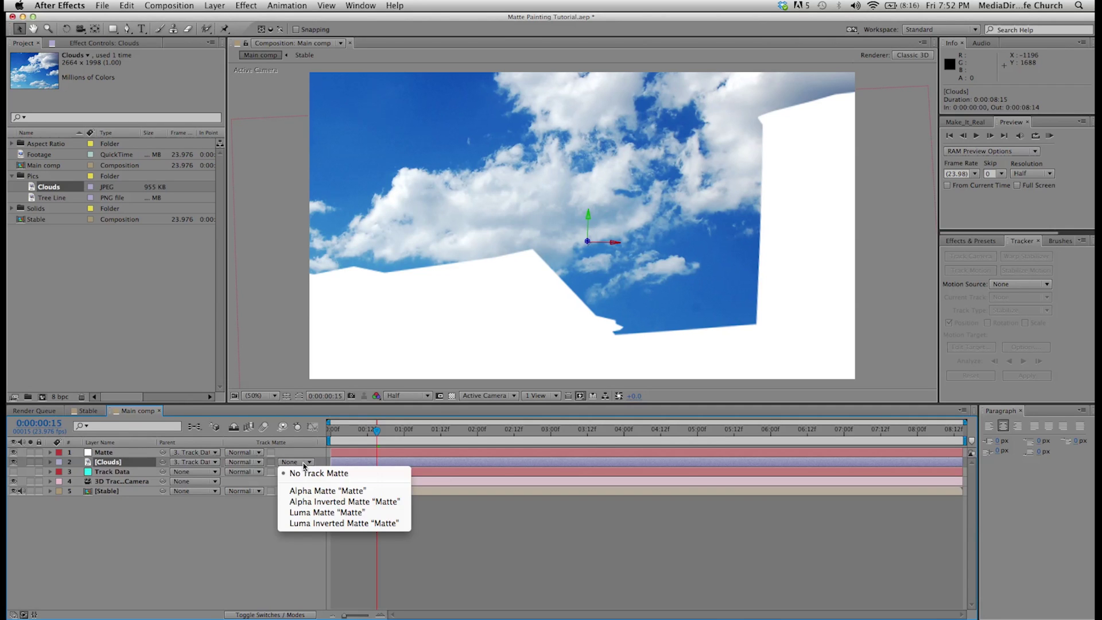
left_click(310, 490)
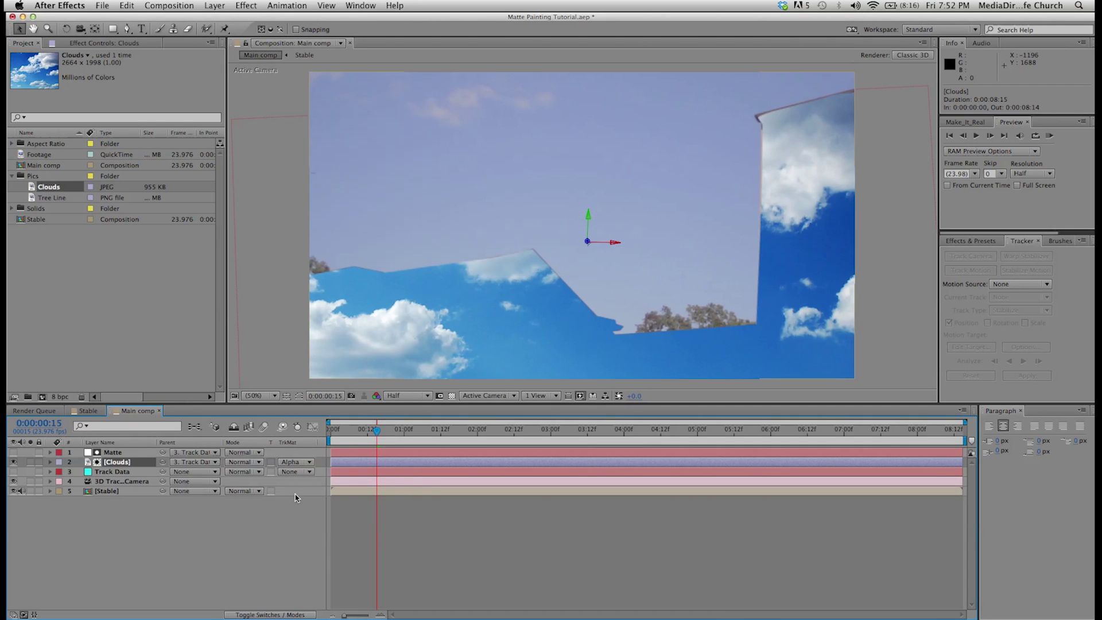
- Change the Clouds layer's track matte to Alpha Inverted Matte "Matte"
left_click(293, 462)
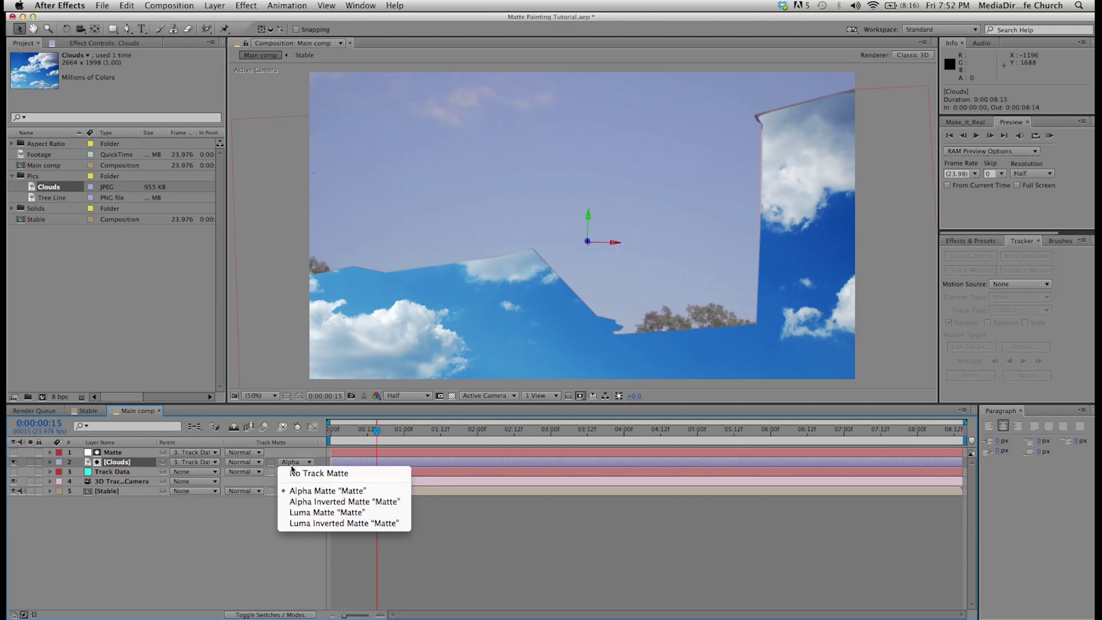
left_click(303, 502)
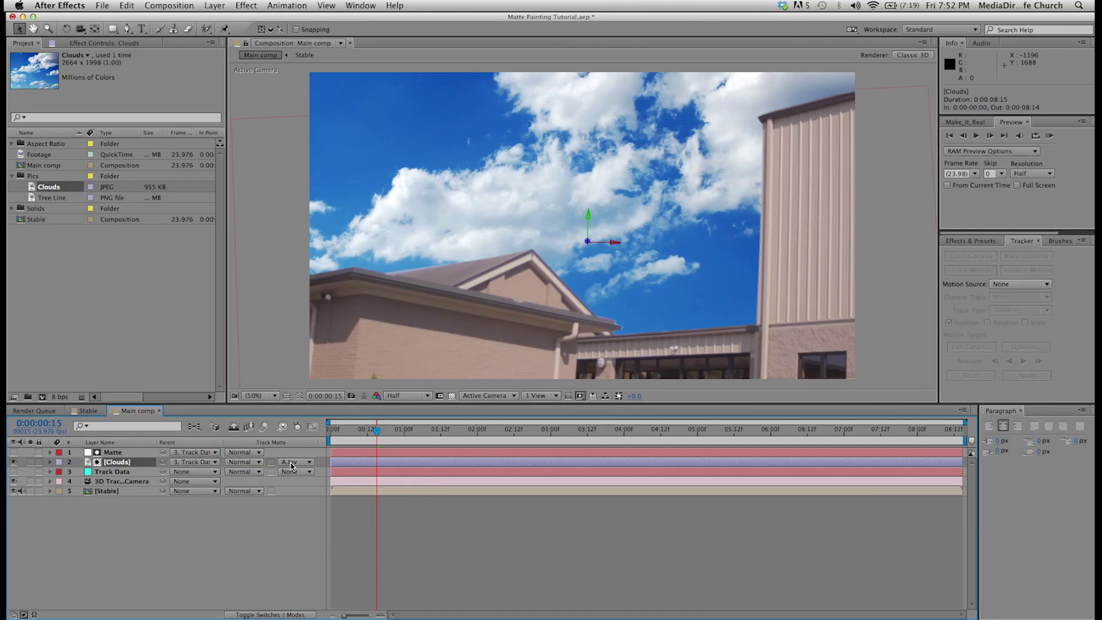
left_click(291, 467)
left_click(243, 528)
- Review how the clouds follow the building at several times across the clip and recheck the Clouds layer's track matte options
left_click(407, 429)
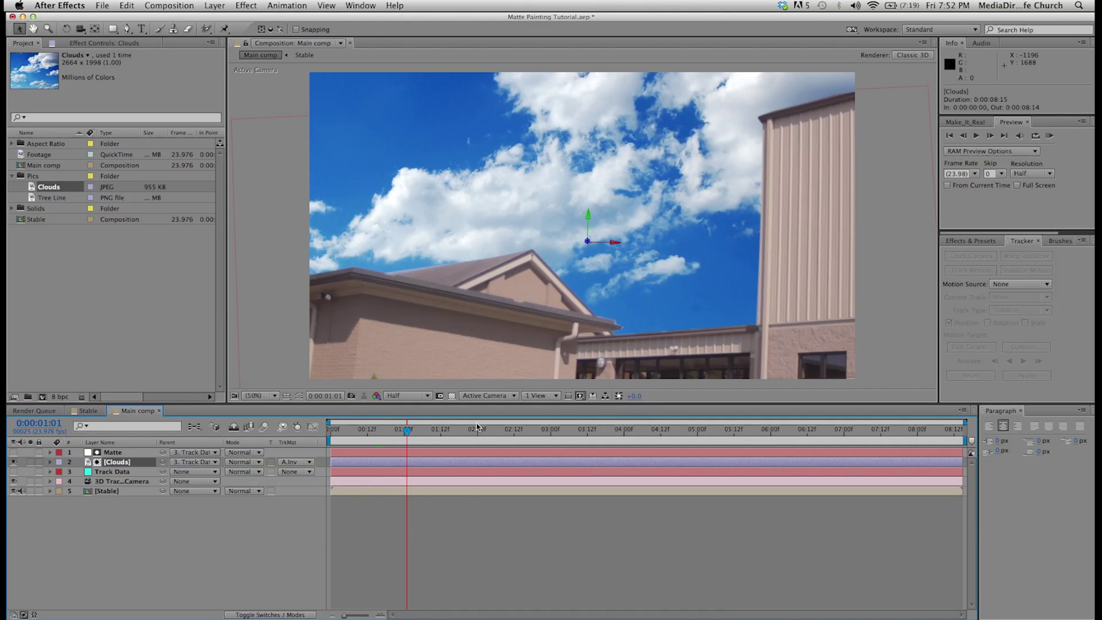
left_click(508, 430)
left_click_drag(512, 435, 799, 463)
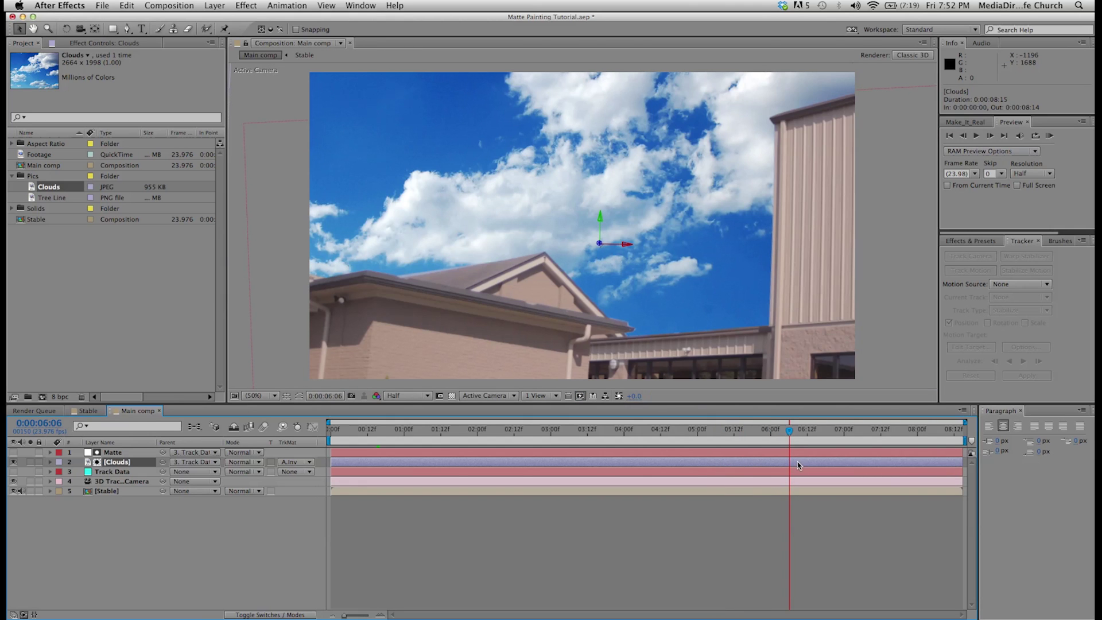
left_click_drag(810, 425, 333, 481)
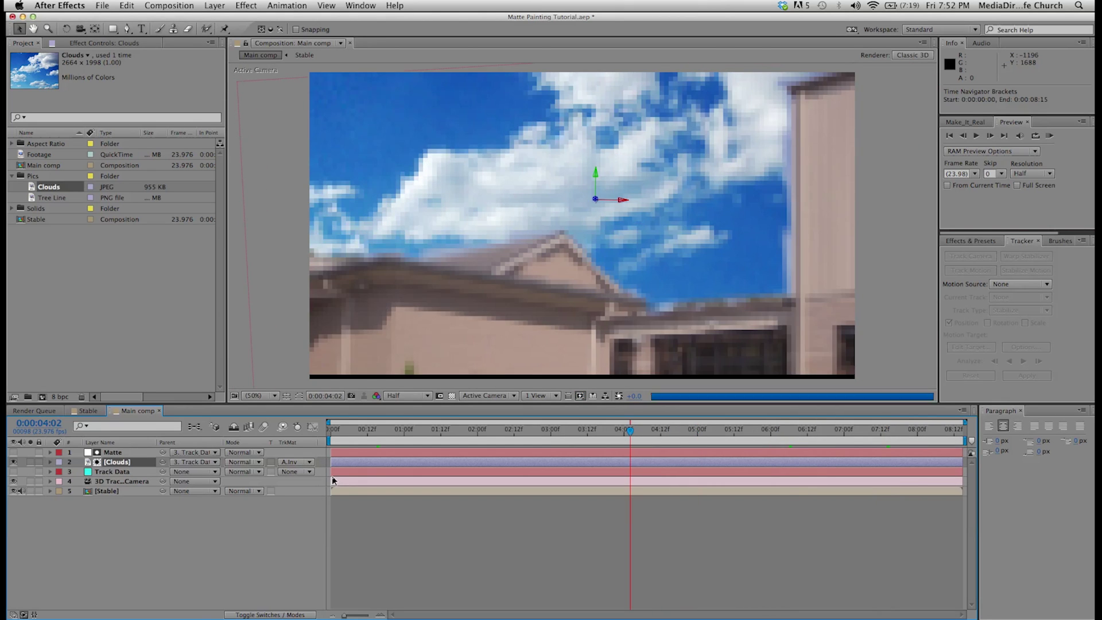
left_click(294, 462)
left_click(300, 522)
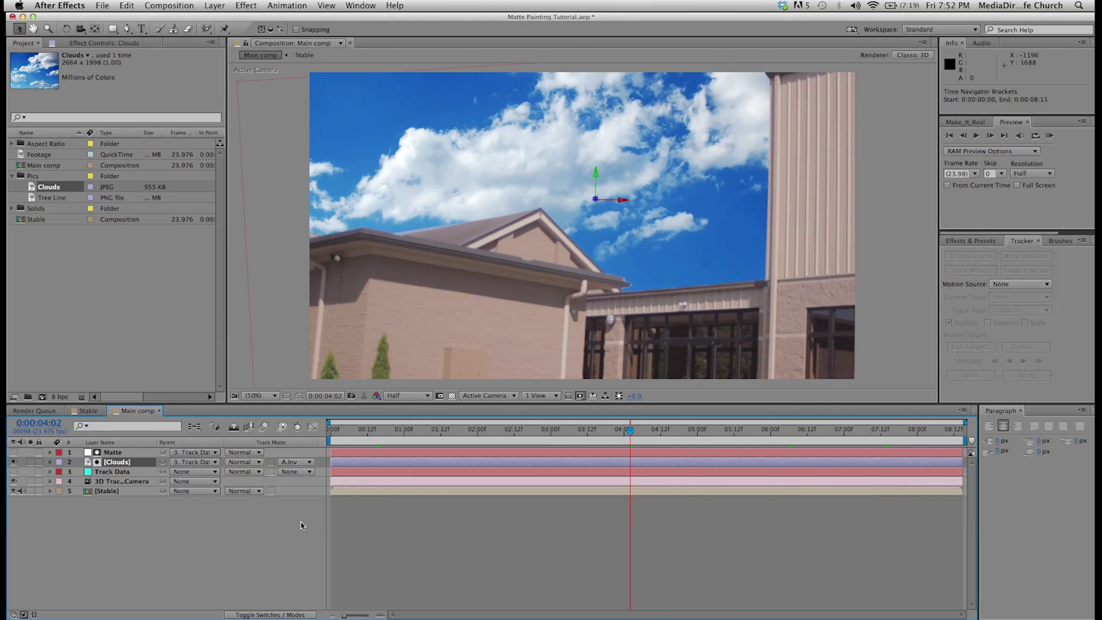
- Set the Clouds layer's track matte back to Alpha Inverted Matte "Matte"
left_click(299, 464)
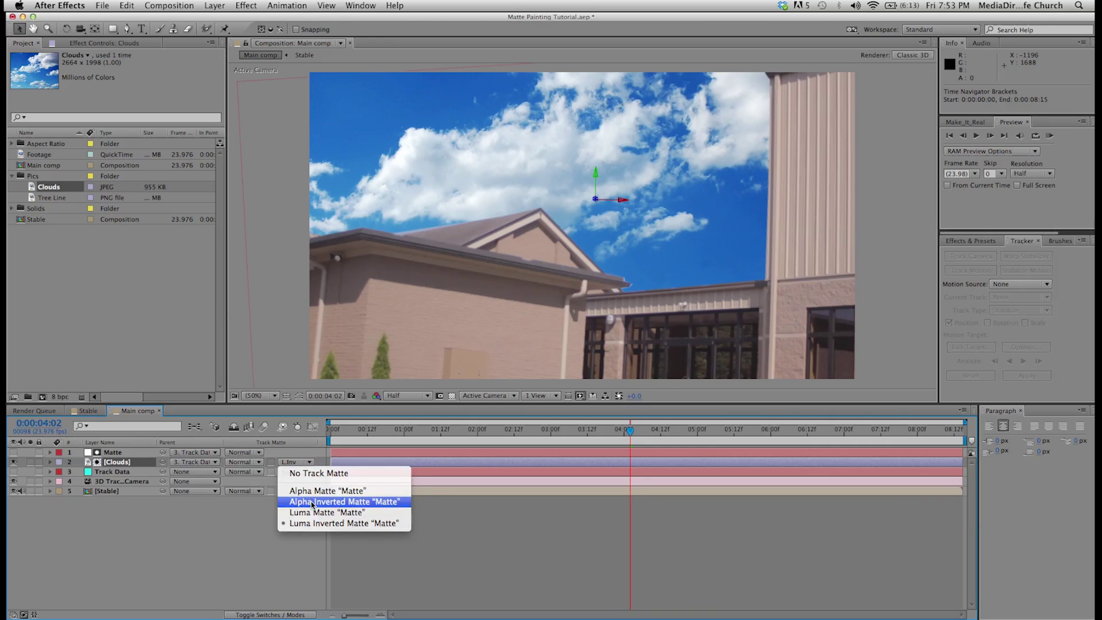
left_click(313, 502)
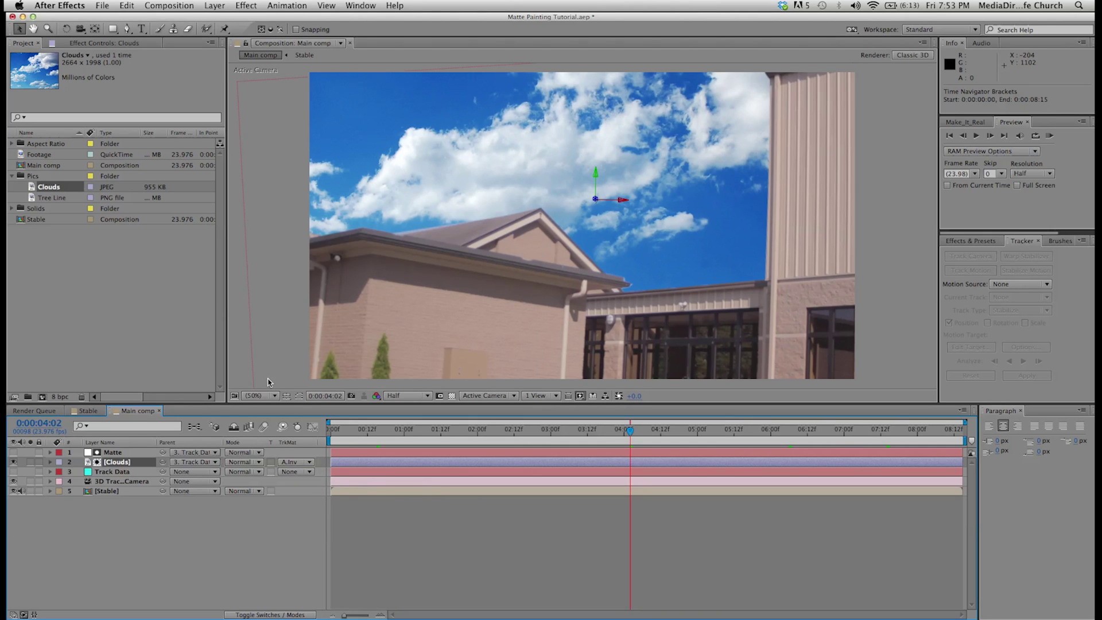
- Reveal the mask feather of the Matte layer's mask and set it to 3 pixels
left_click(132, 453)
key("m")
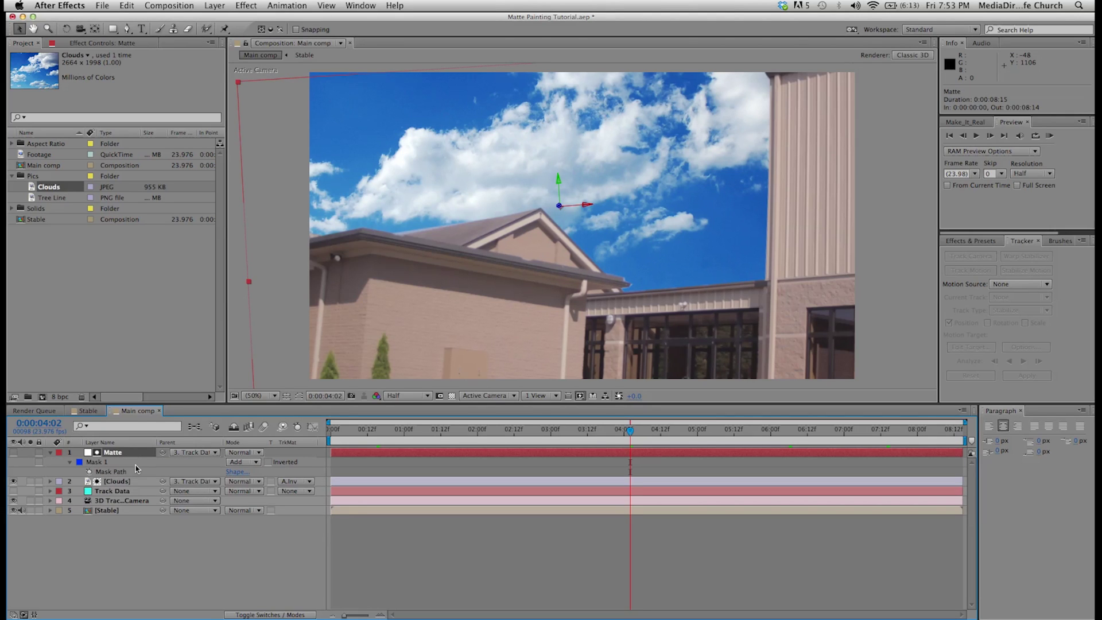
key("f")
left_click(241, 471)
type("3")
left_click(480, 259)
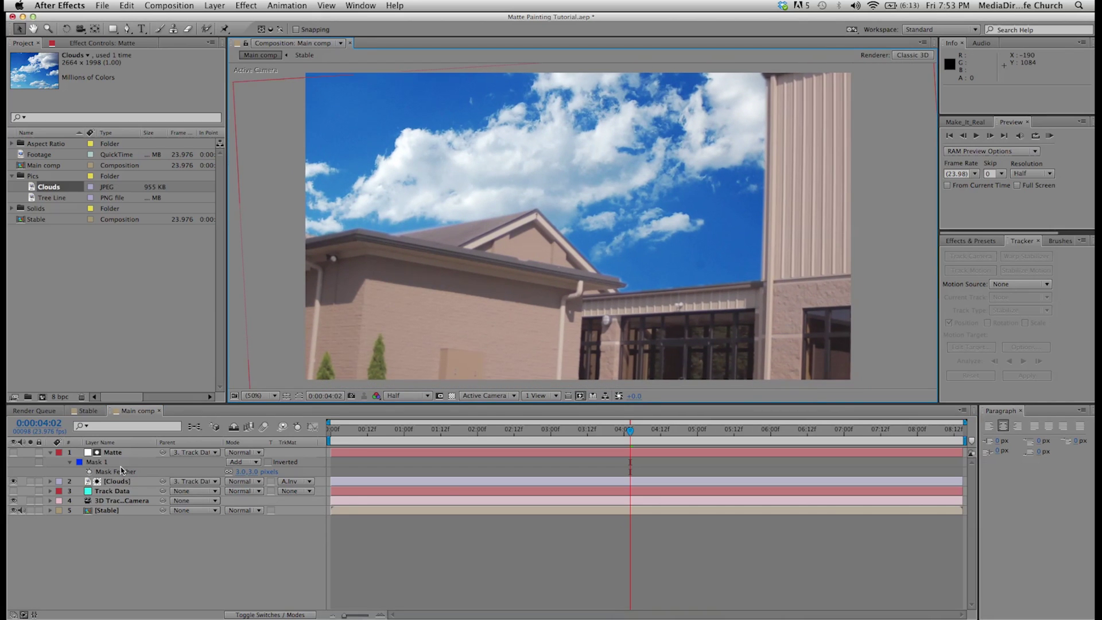
- Reduce the Matte layer's mask feather to 2 pixels and collapse the layer's properties
left_click(241, 471)
type("2")
key("Return")
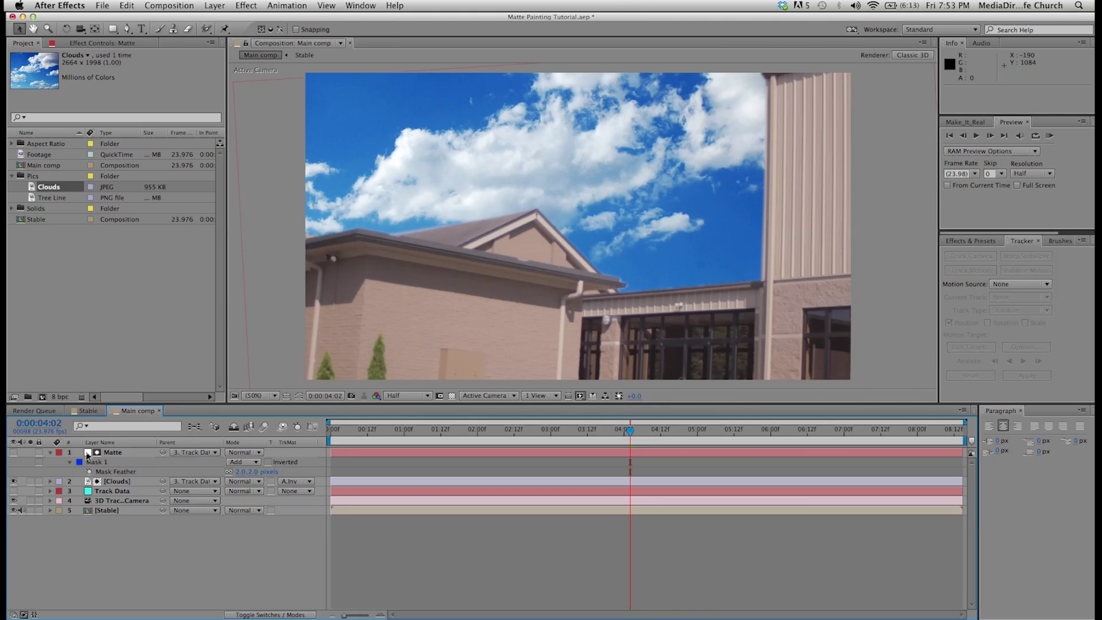
left_click(50, 453)
- Add the Tree Line image to the composition above the Matte layer and make it a 3D layer
left_click(112, 453)
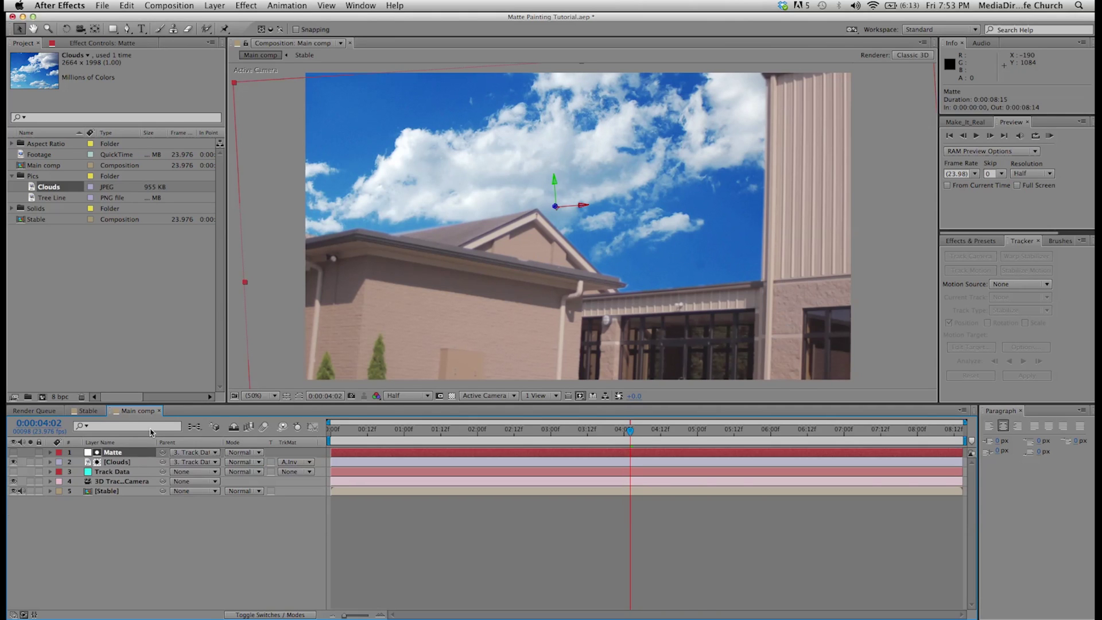
key("h")
mouse_move(527, 260)
left_mouse_down()
mouse_move(515, 250)
mouse_move(519, 266)
left_mouse_up()
key("v")
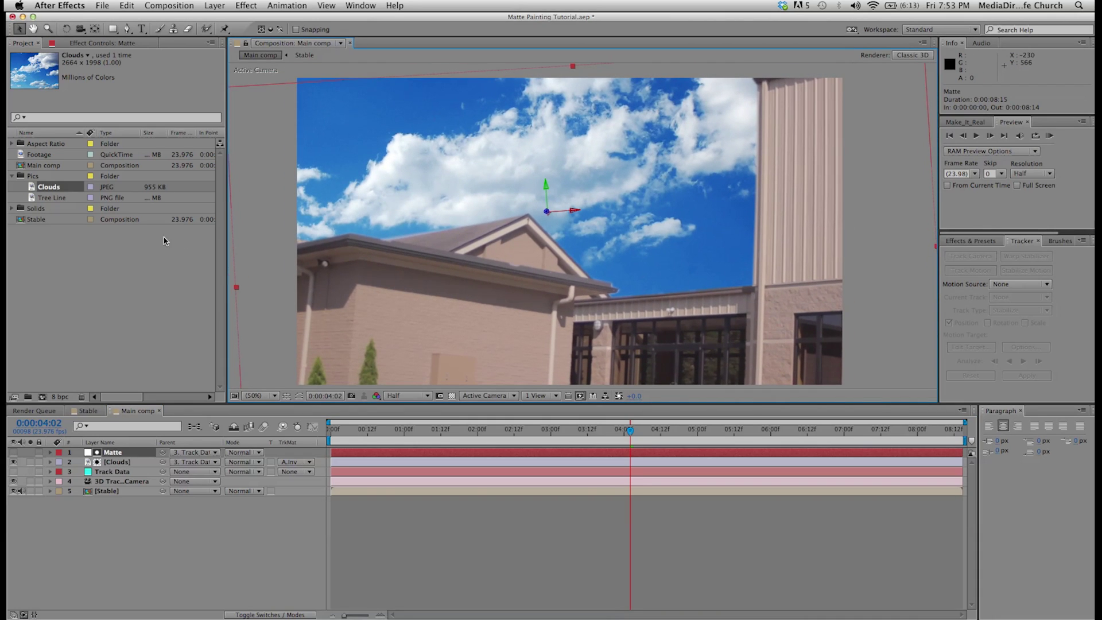
left_click(51, 200)
left_click_drag(127, 401, 138, 449)
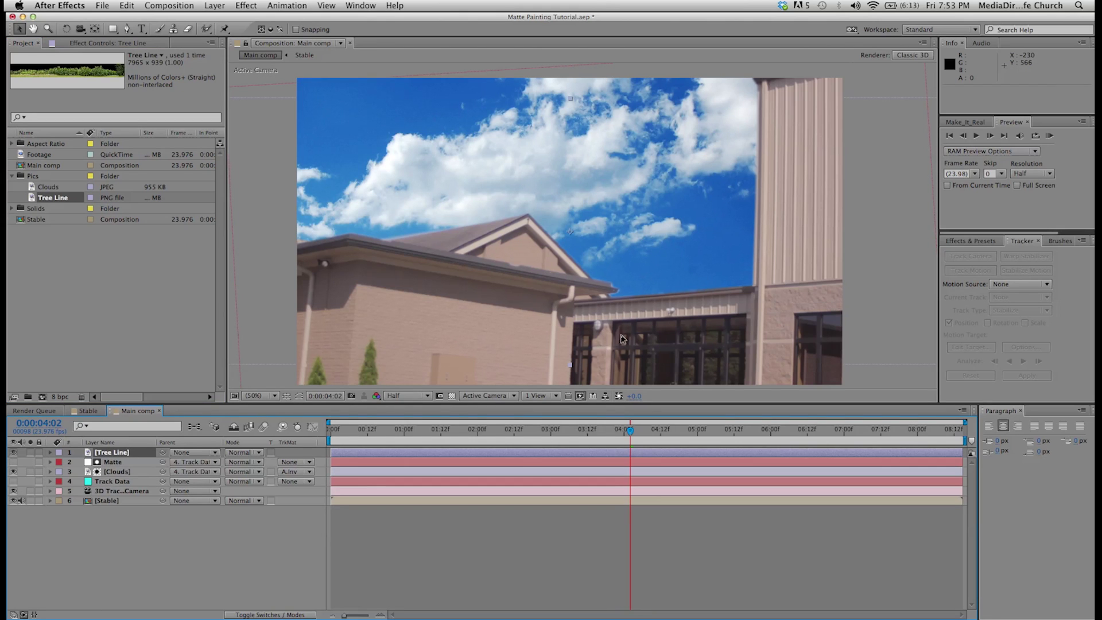
left_click(258, 615)
left_click(289, 452)
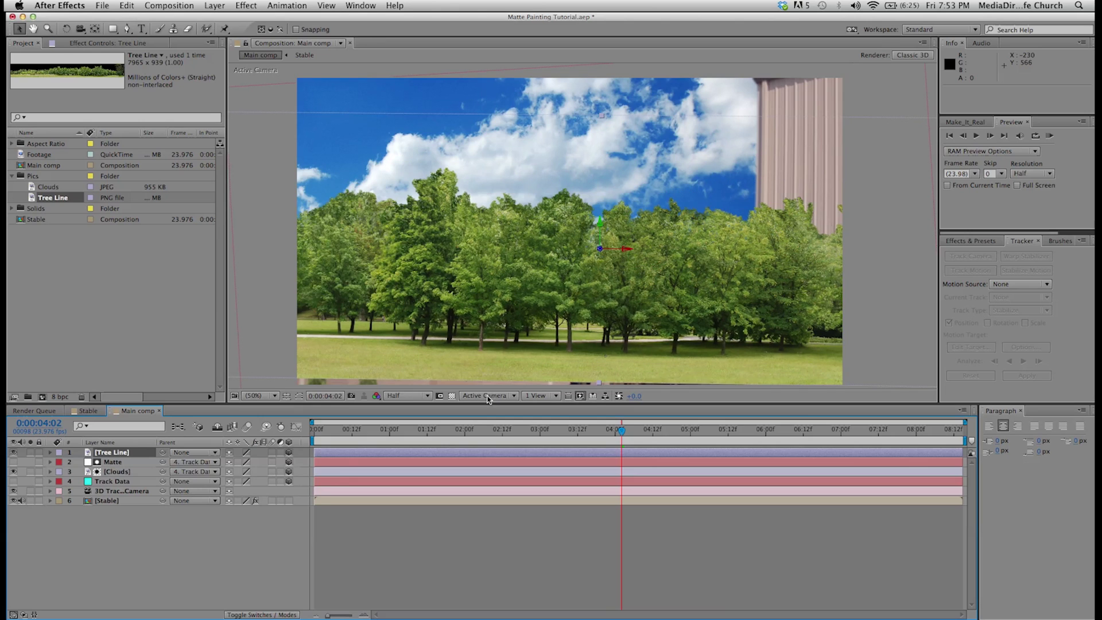
- Duplicate the Matte layer and move the copy directly above the Tree Line layer
left_click(115, 462)
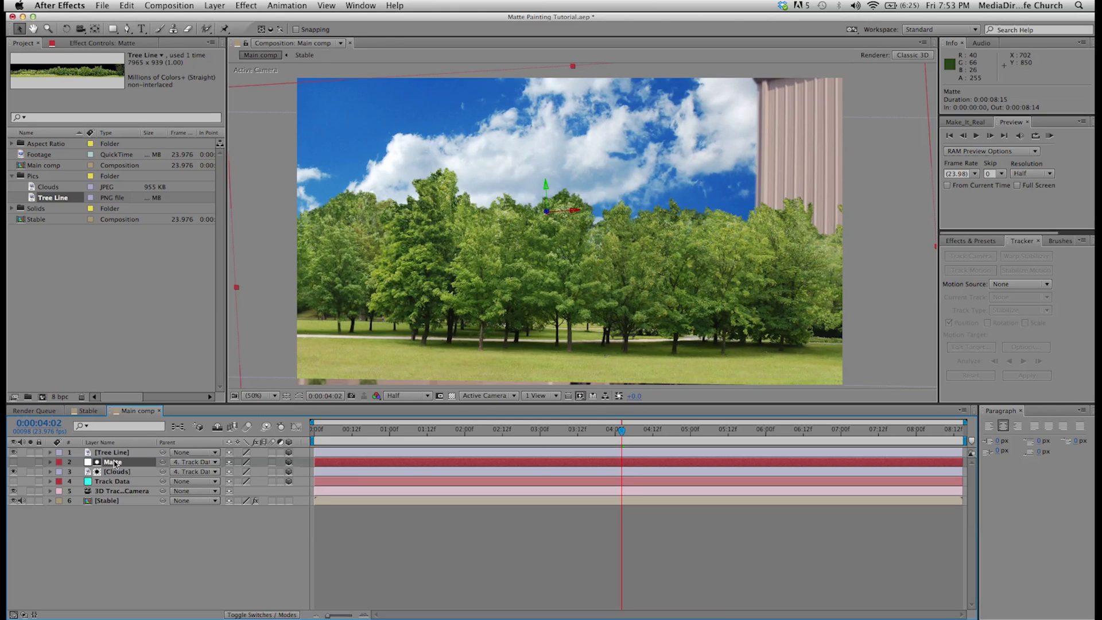
key("super+d")
left_click_drag(112, 466, 113, 450)
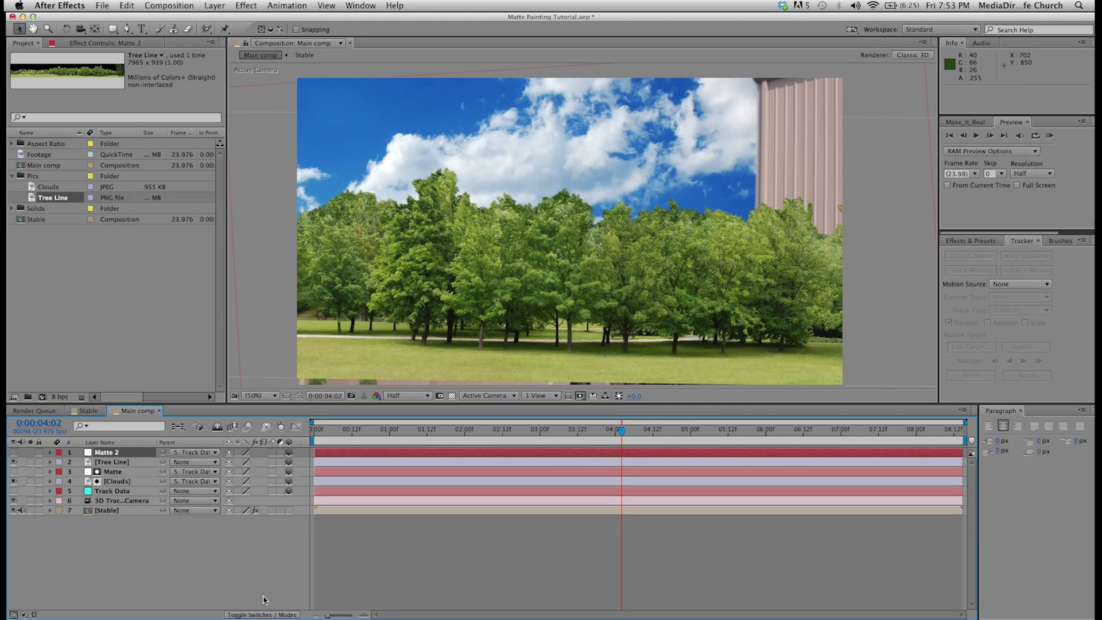
- Set the Tree Line layer's track matte to Alpha Inverted Matte "Matte 2"
left_click(265, 615)
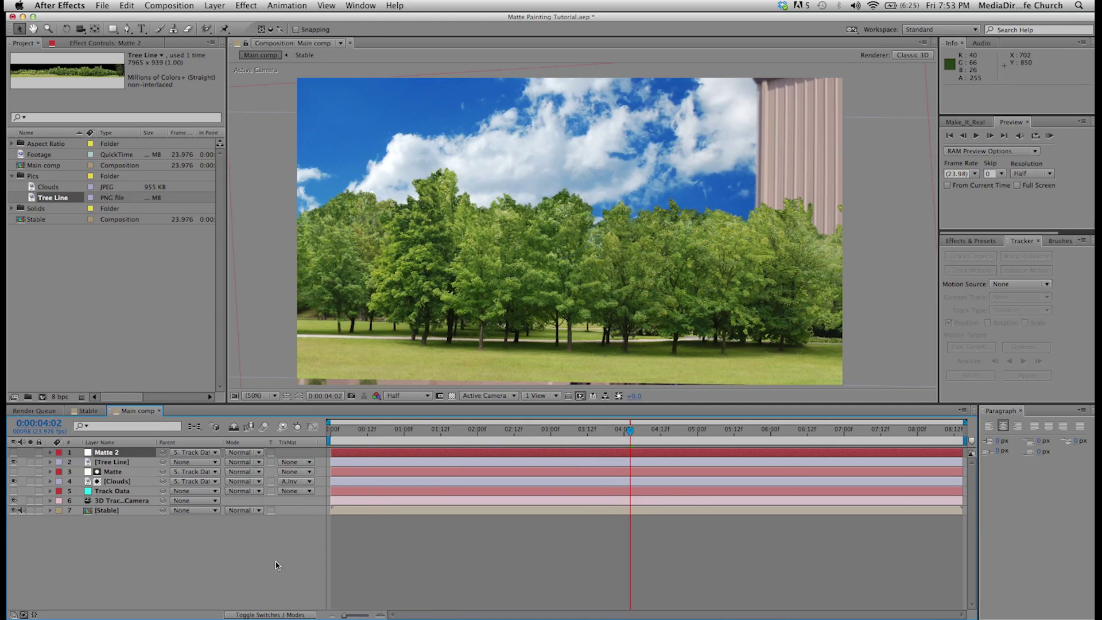
left_click(294, 462)
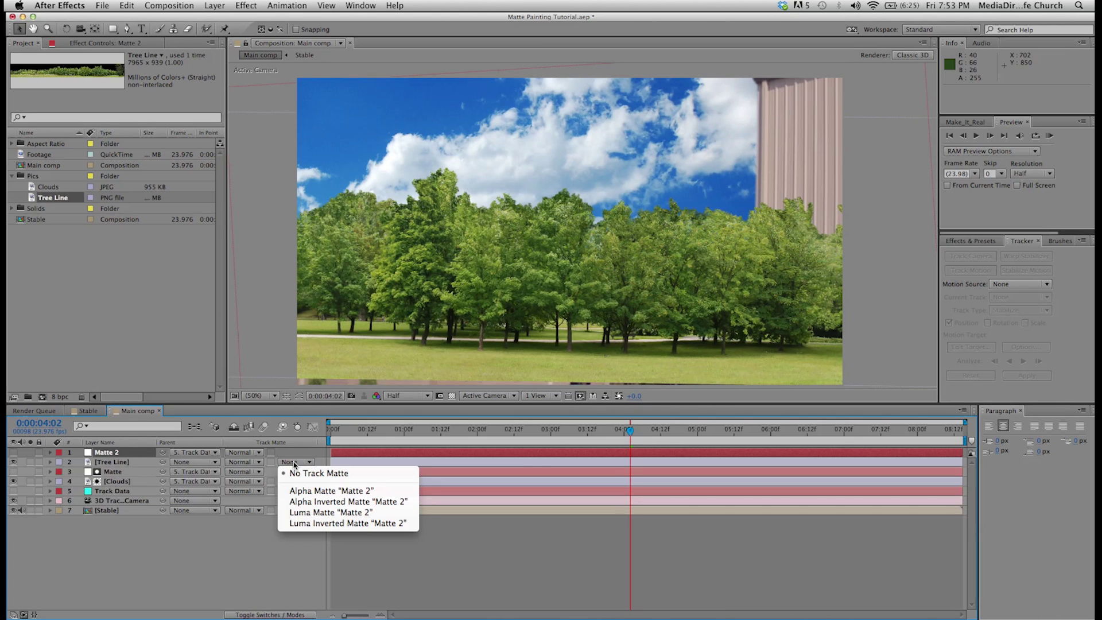
left_click(310, 501)
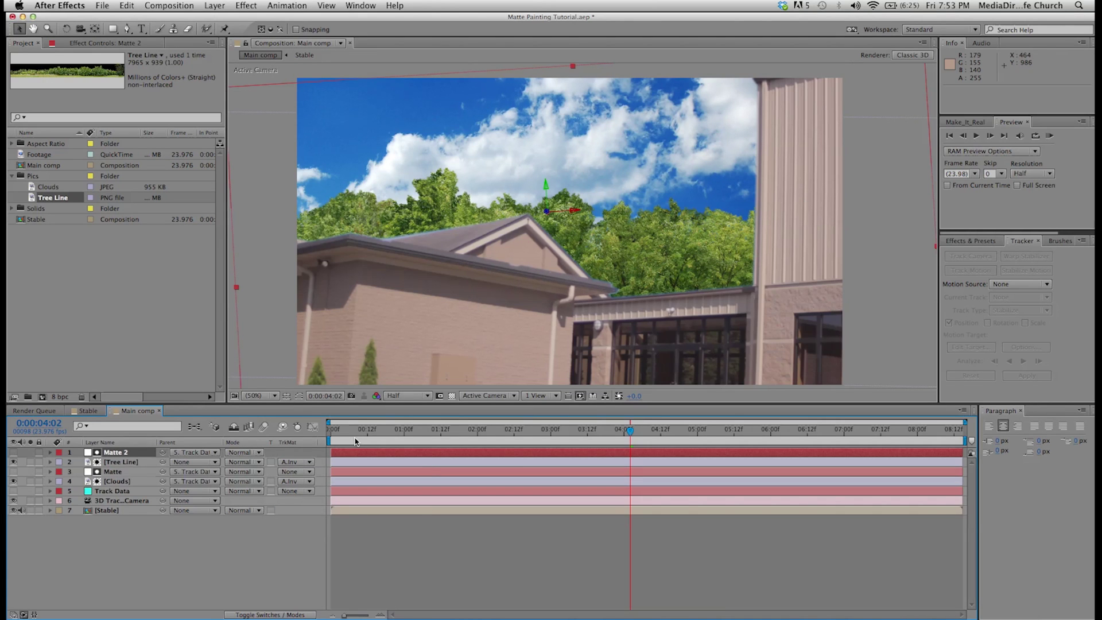
- Parent the Tree Line layer to the Track Data layer
left_click(123, 462)
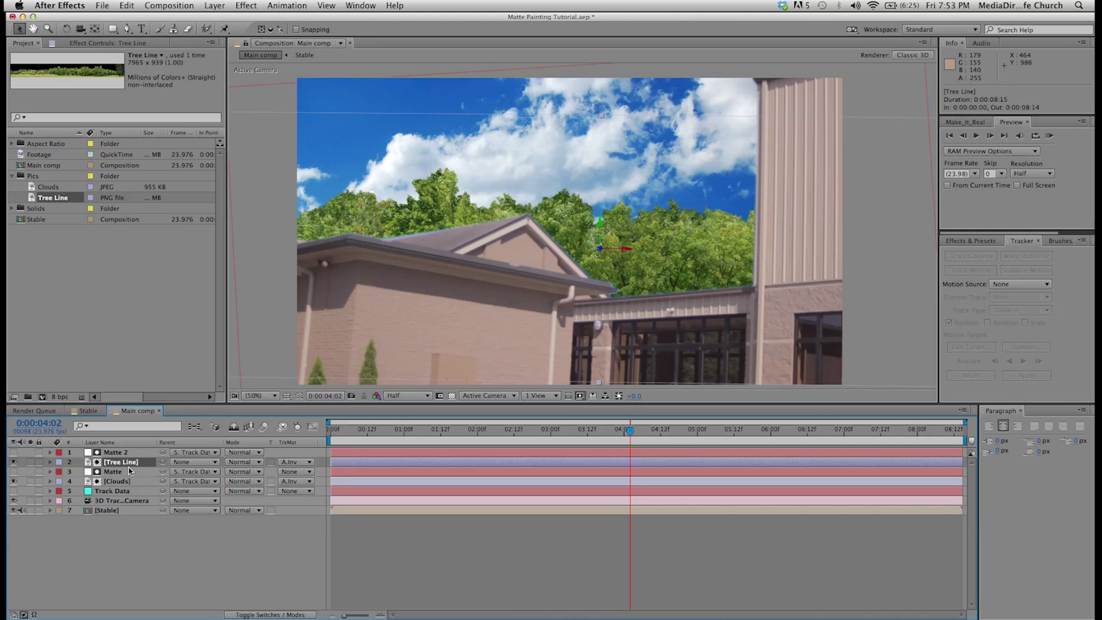
left_click(262, 615)
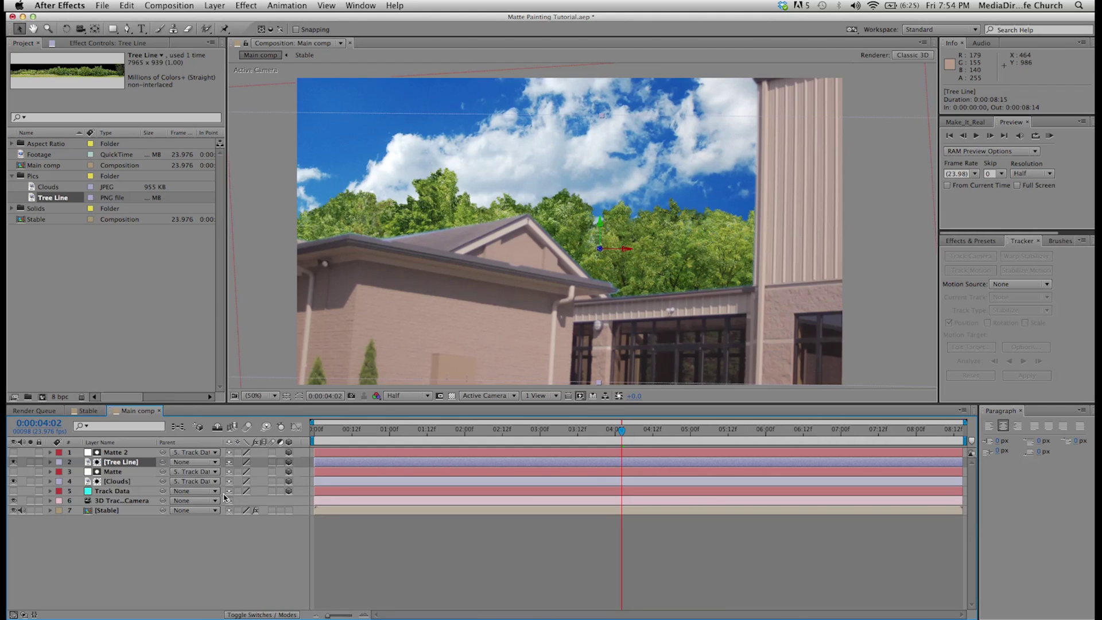
left_click(129, 473)
left_click(124, 483)
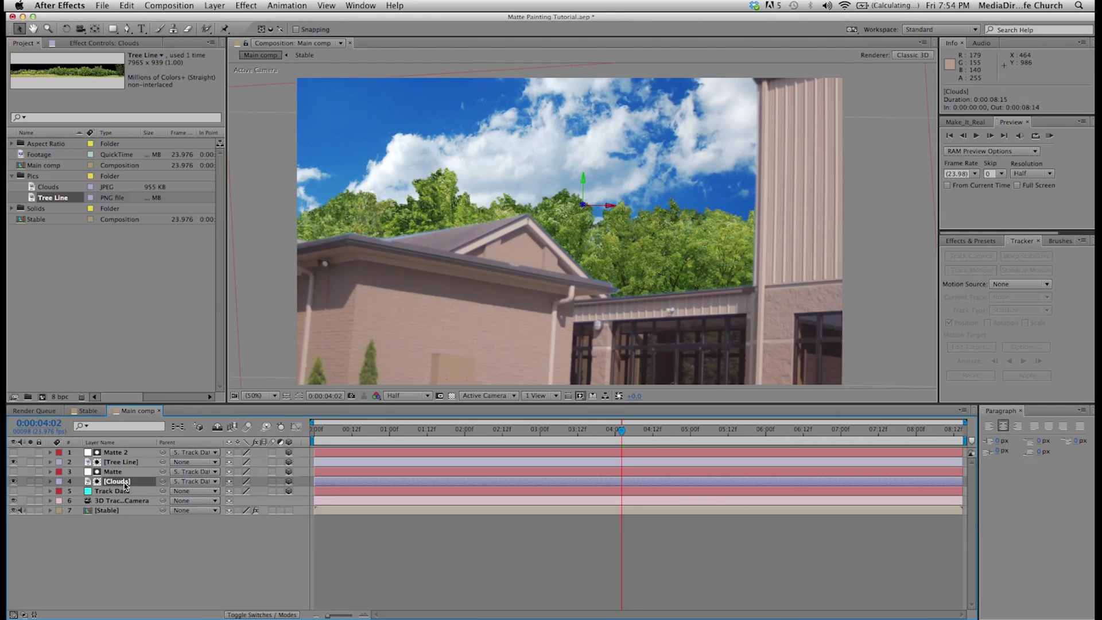
left_click(131, 463)
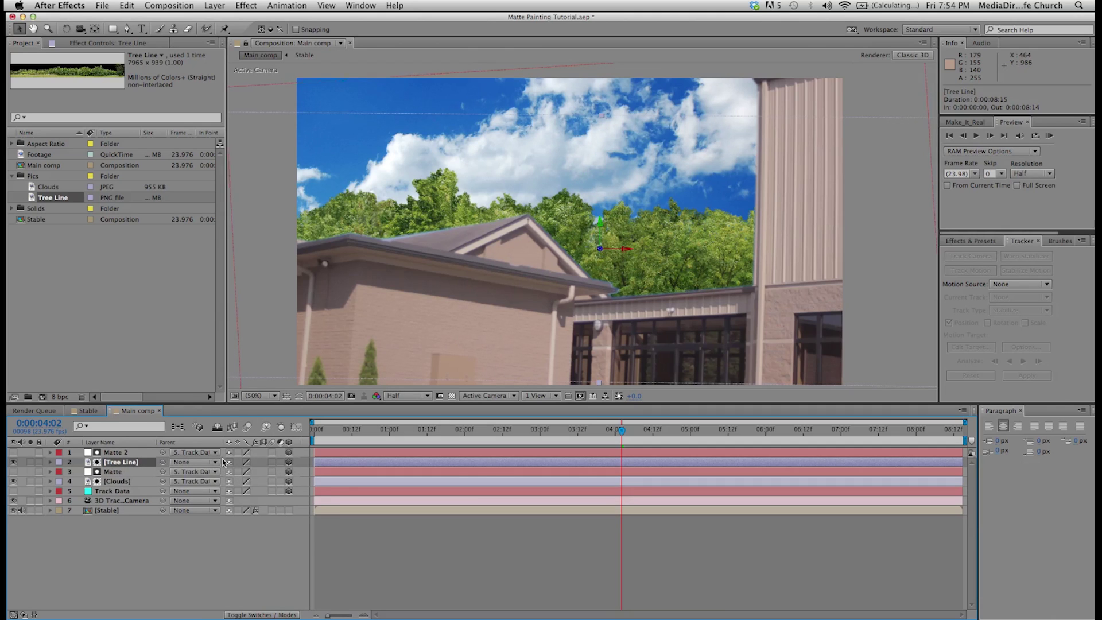
left_click_drag(163, 463, 137, 493)
- Review how the Matte layer is paired with the Clouds layer and recheck the Clouds layer's track matte options
left_click(134, 484)
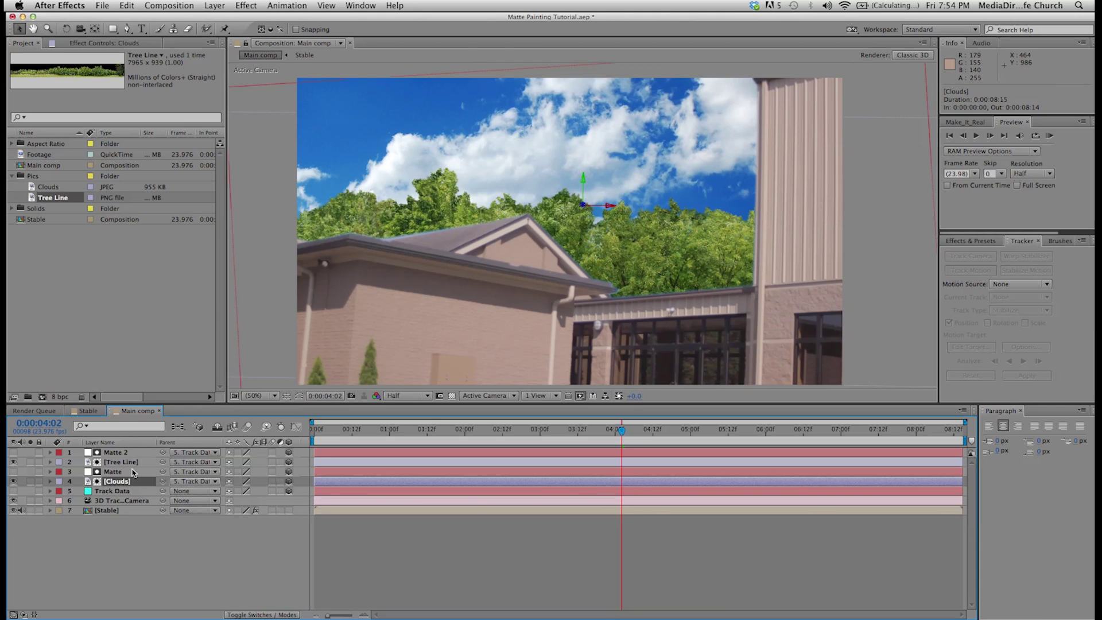
left_click(117, 471)
left_click(117, 490)
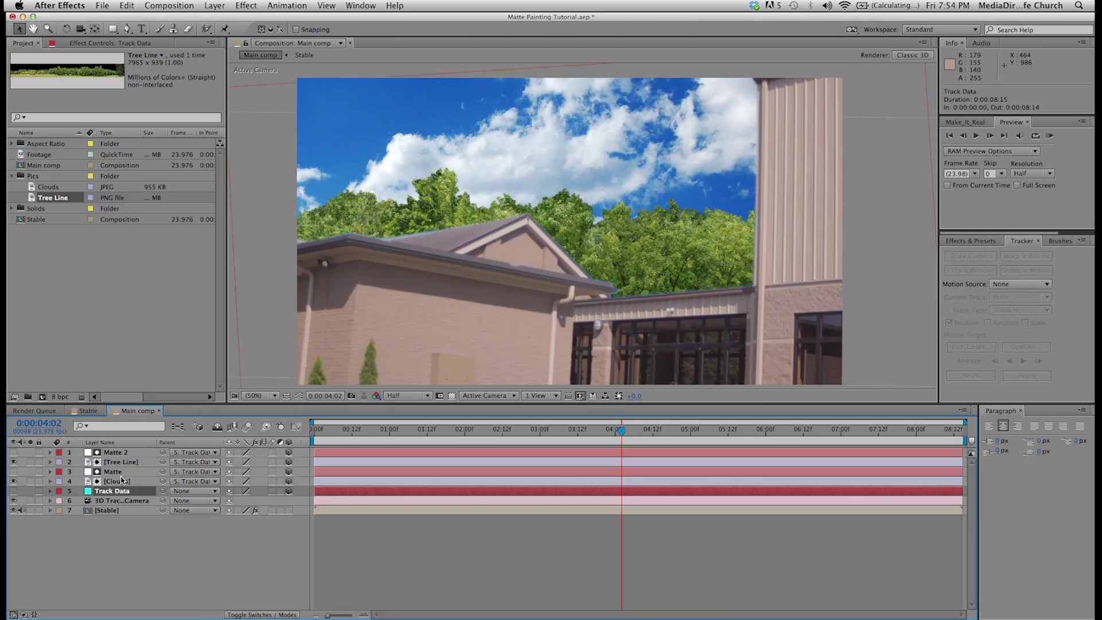
key("super+Up")
key("super+Up")
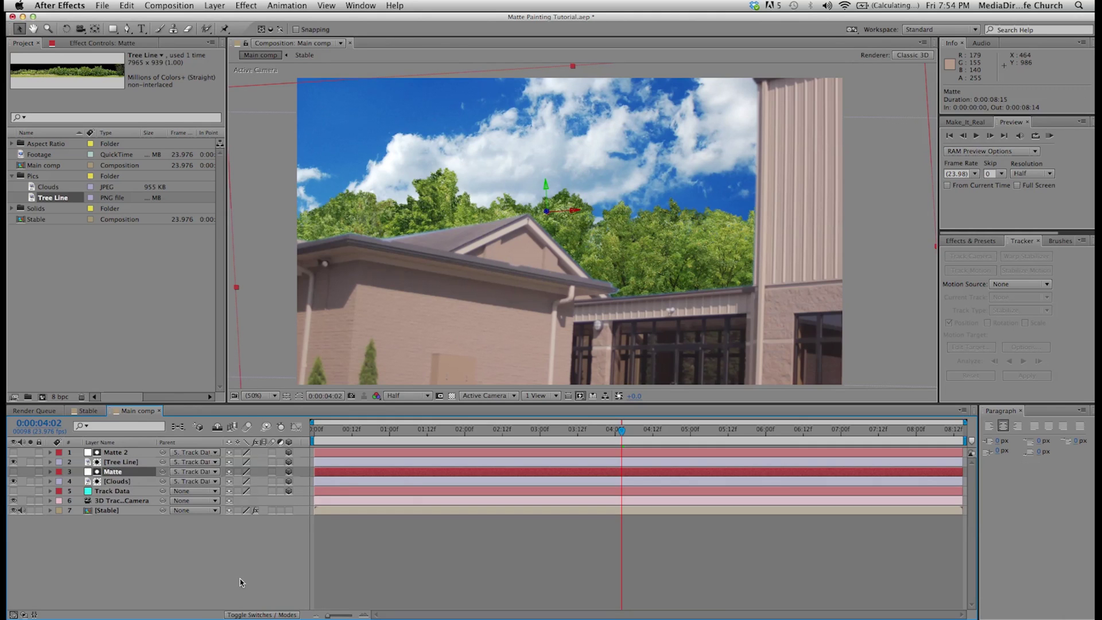
left_click(259, 615)
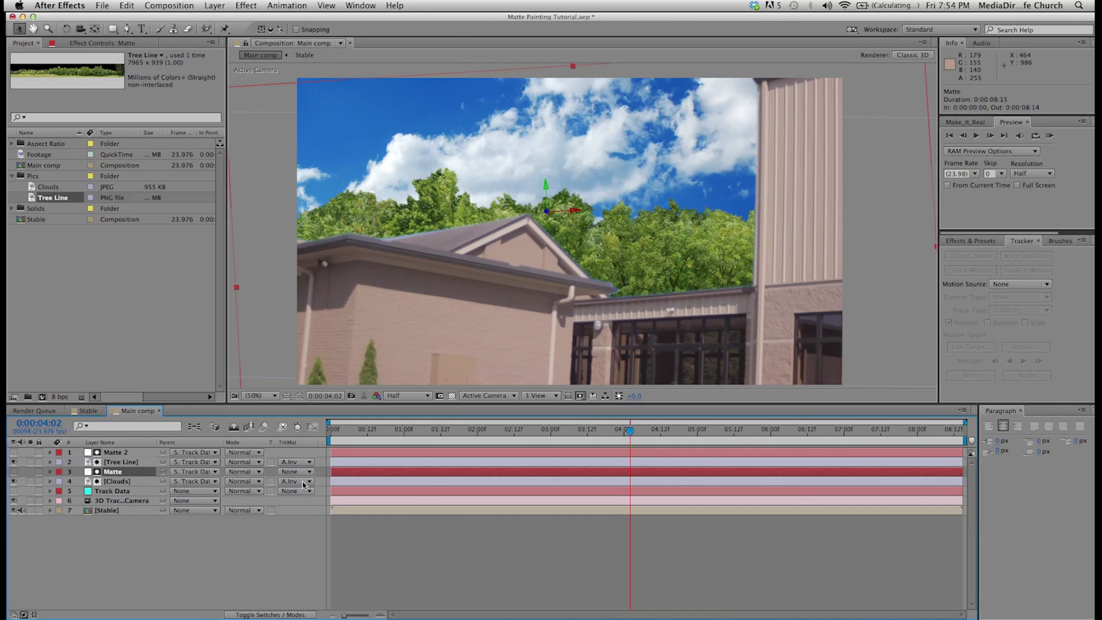
left_click(302, 481)
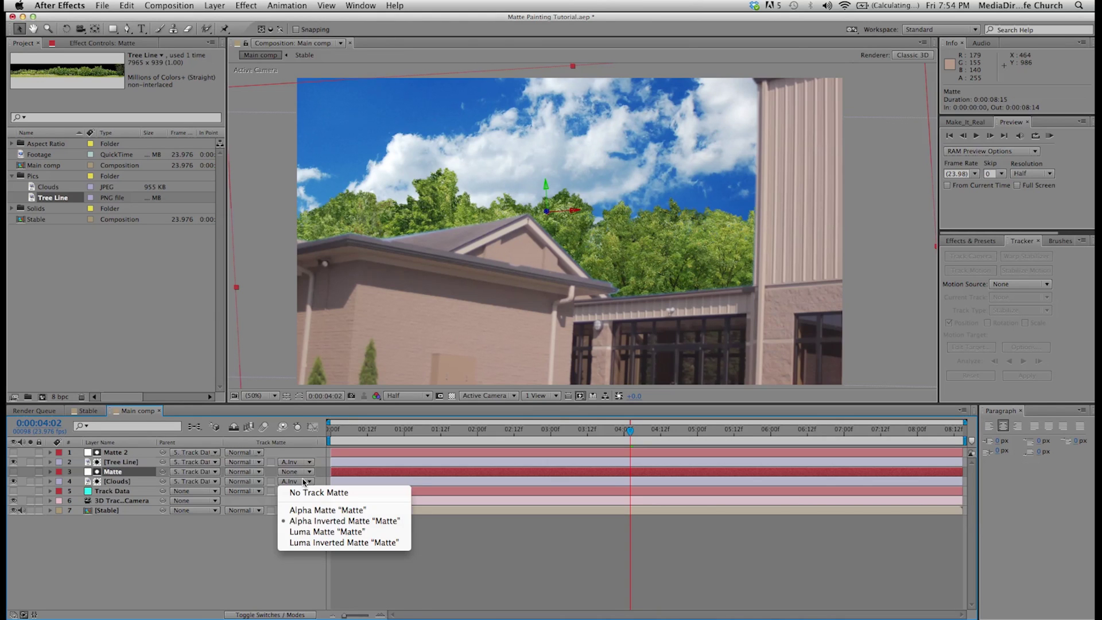
left_click(180, 528)
left_click(138, 483)
left_click(299, 483)
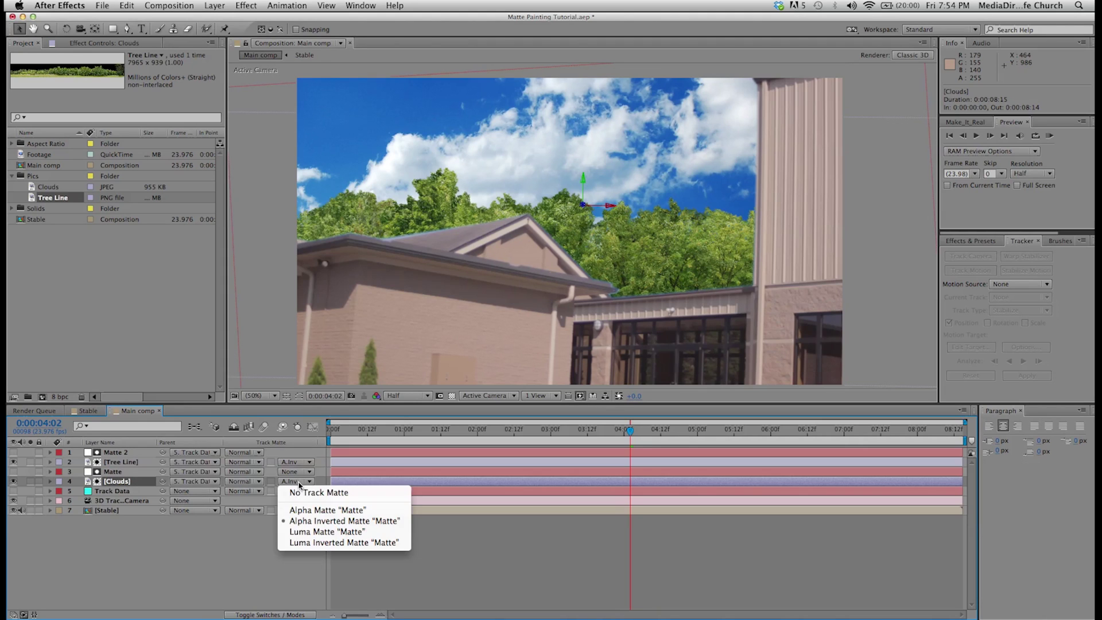
left_click(304, 522)
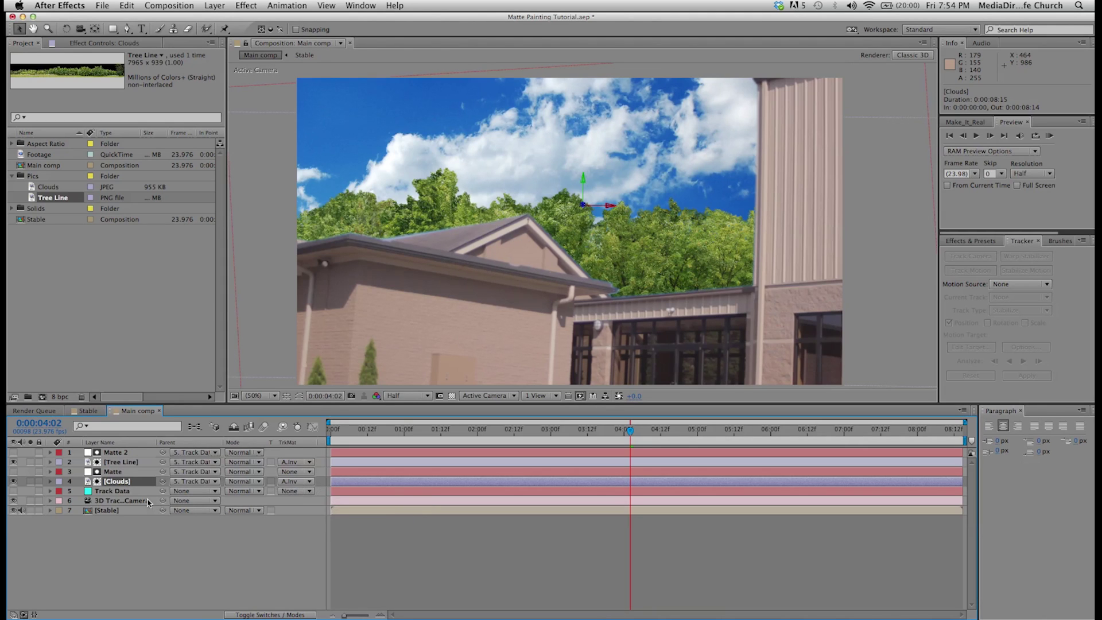
left_click(131, 472)
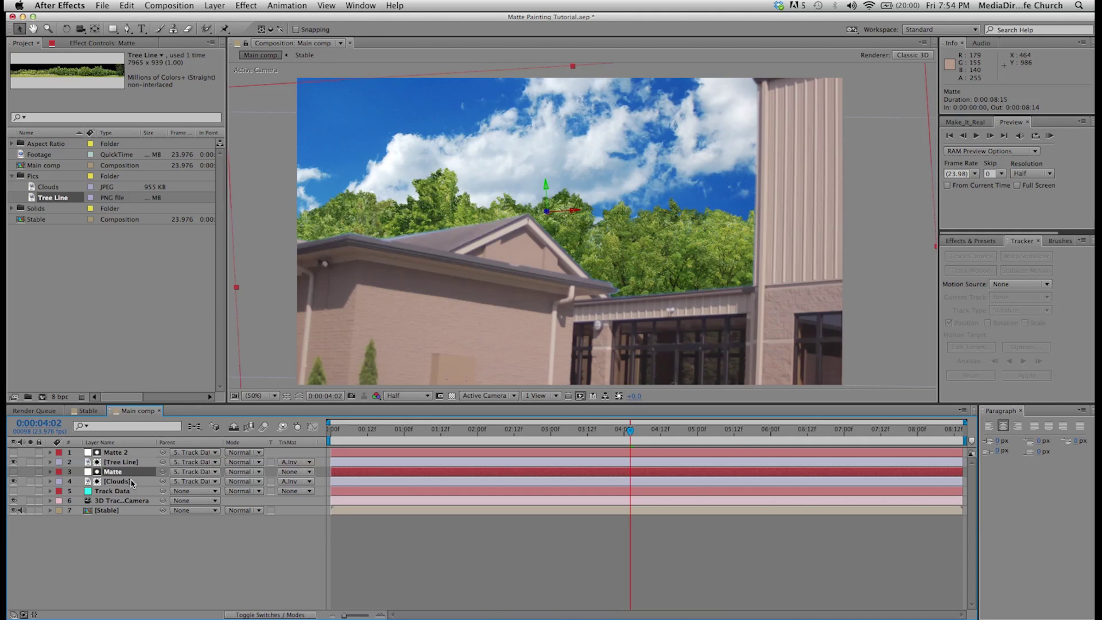
key("F2")
left_click(121, 453)
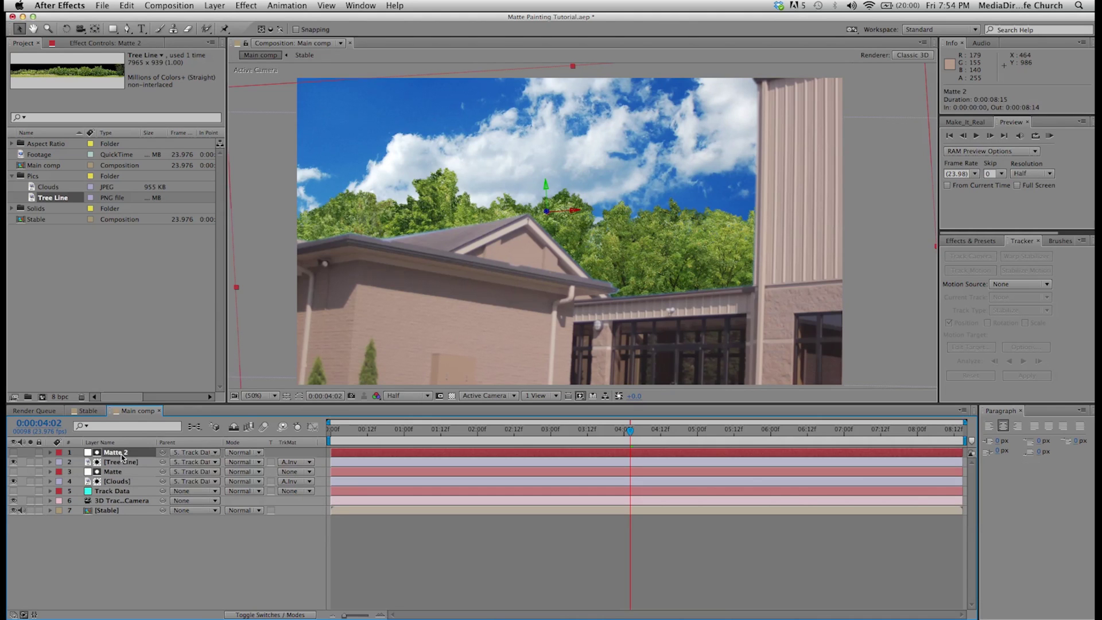
left_click(123, 465)
left_click(122, 480)
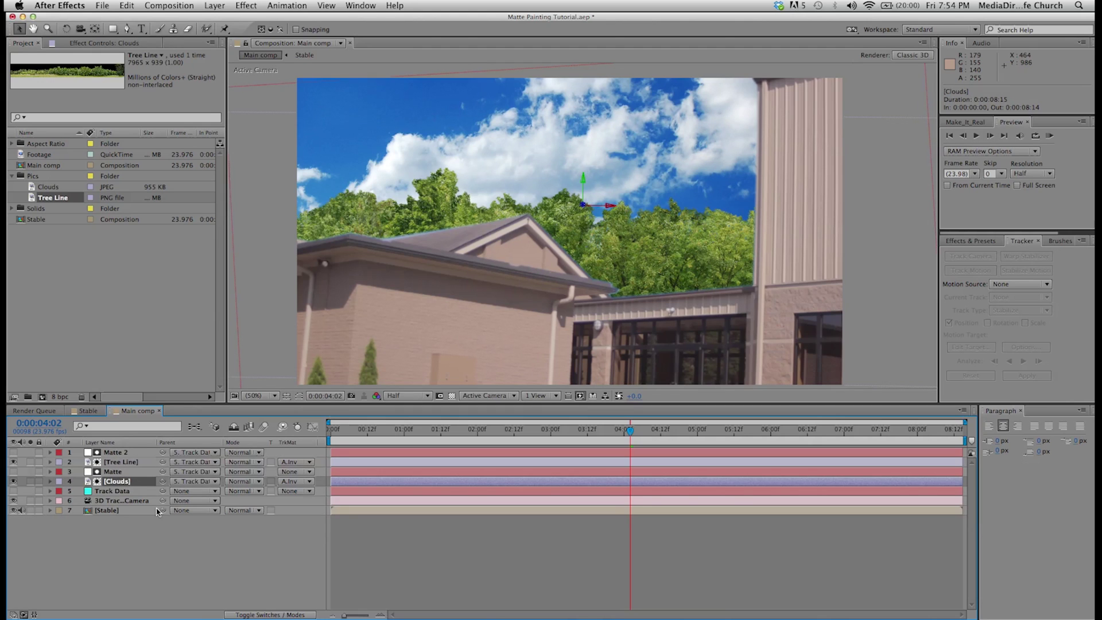
left_click(149, 532)
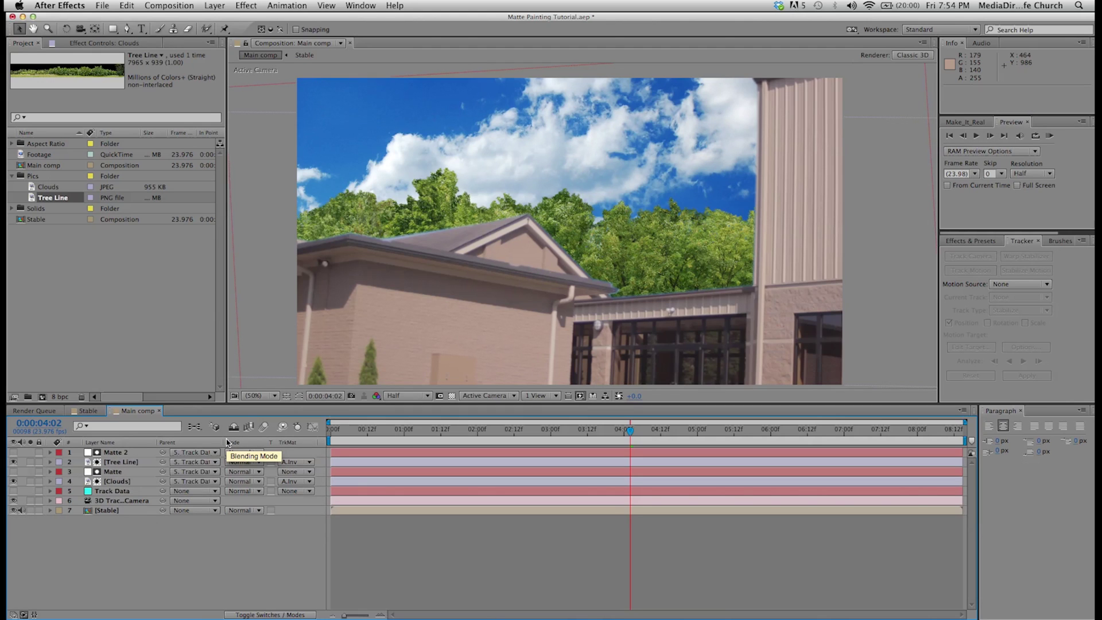
- Lower the Tree Line layer slightly behind the roofline, to a Y position of about 174.9
left_click(122, 463)
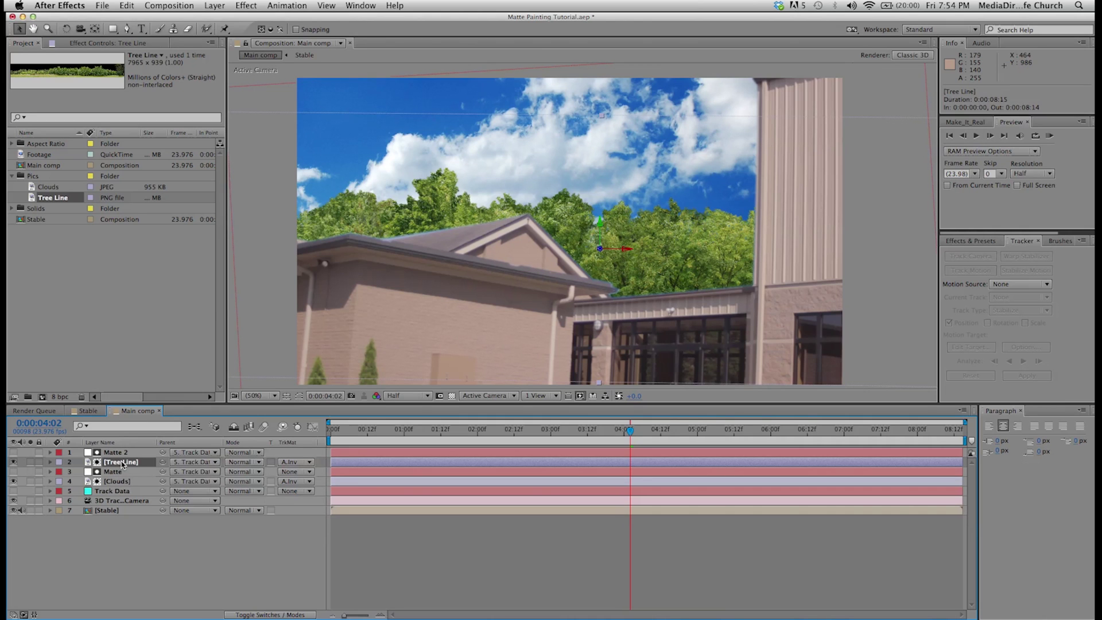
left_click(602, 228)
left_click_drag(600, 225, 600, 235)
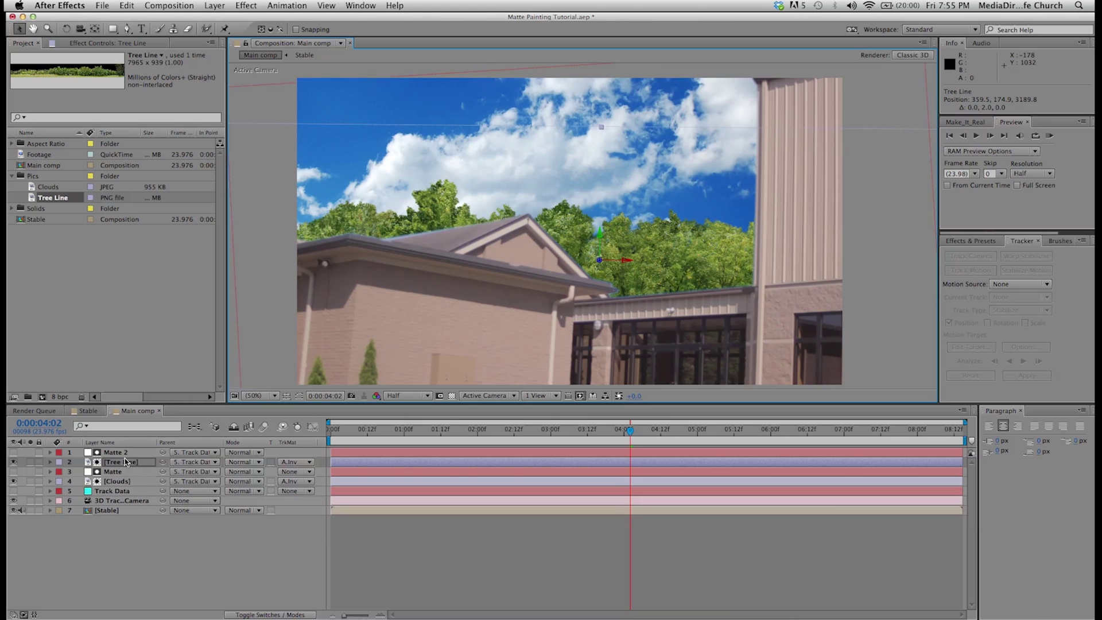
- Apply a Curves effect to the Clouds layer and raise the upper part of the RGB curve slightly
left_click(113, 472)
left_click(122, 481)
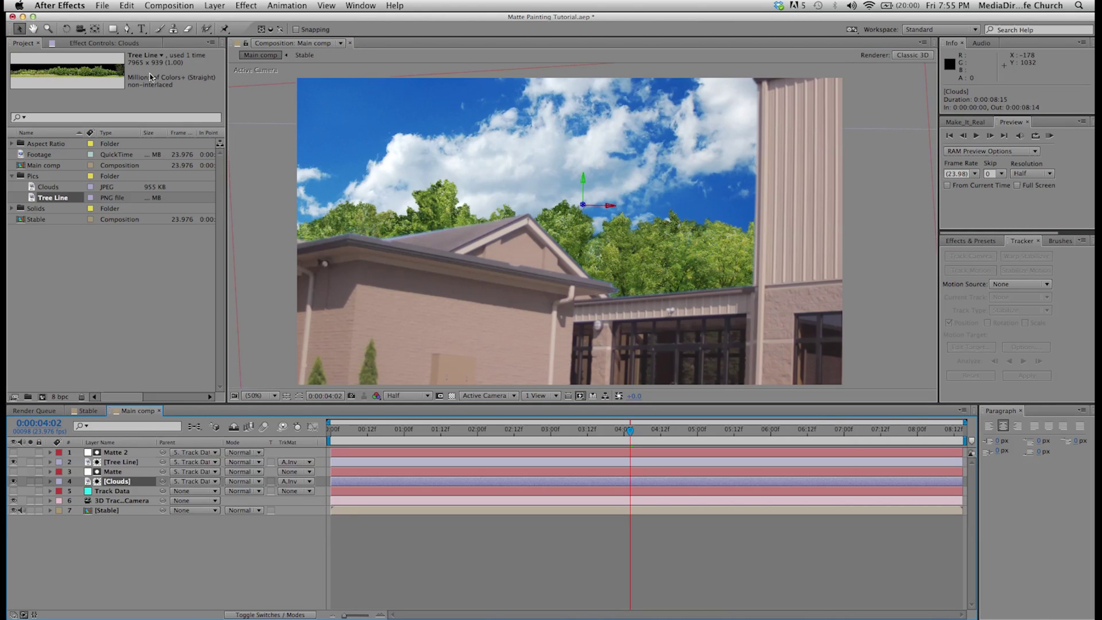
left_click(246, 5)
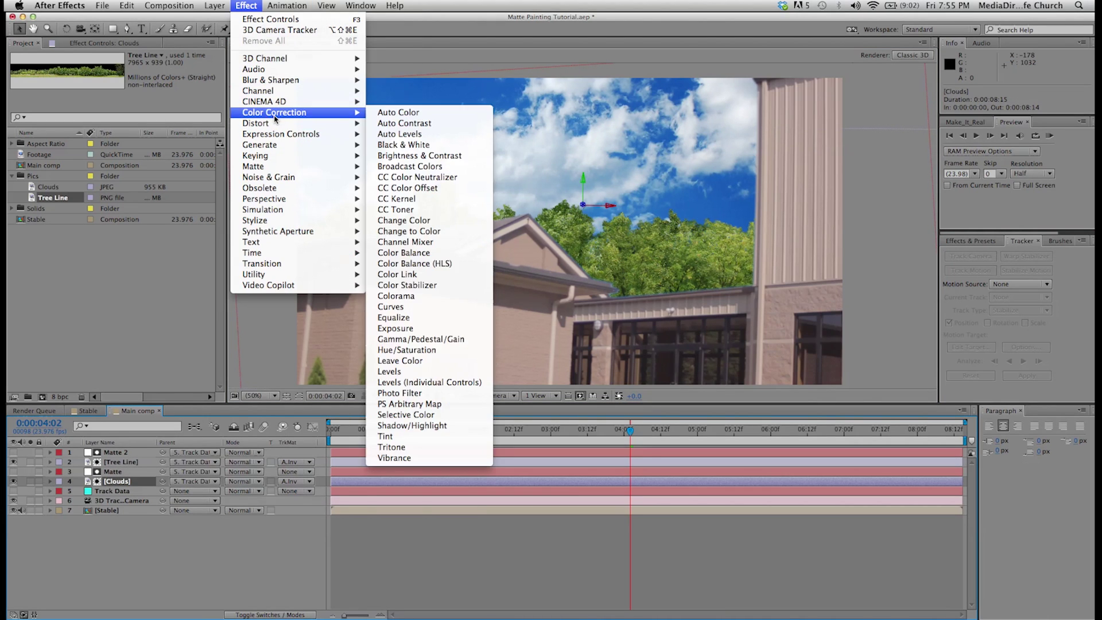
left_click(430, 308)
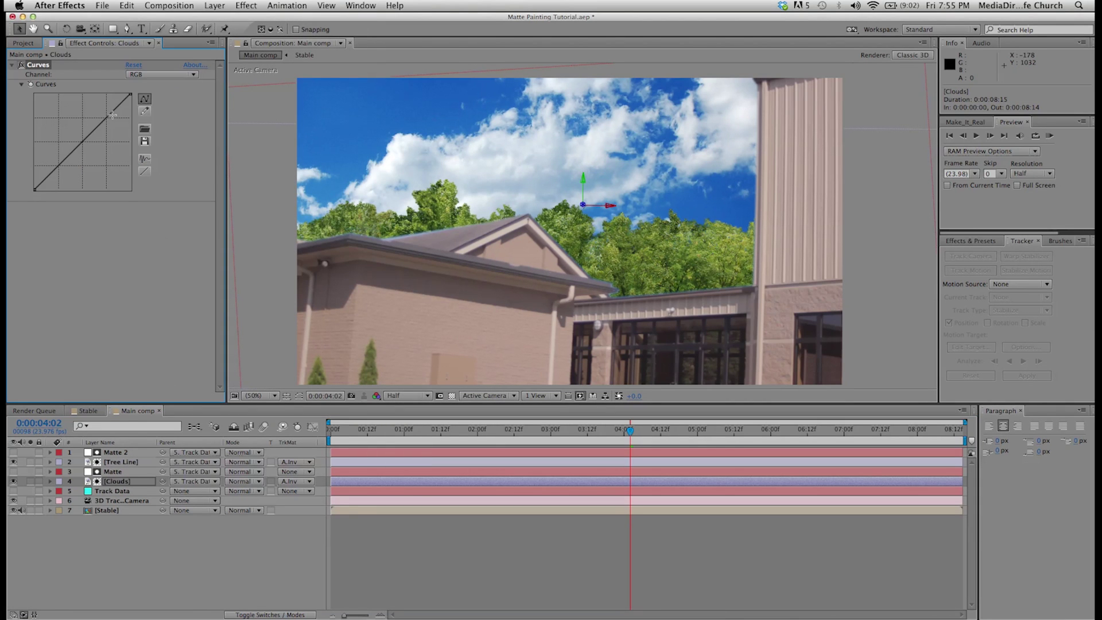
left_click_drag(111, 115, 107, 116)
- Apply a Hue/Saturation effect to the Clouds layer and lower its Master Saturation to -25
left_click(246, 6)
mouse_move(299, 112)
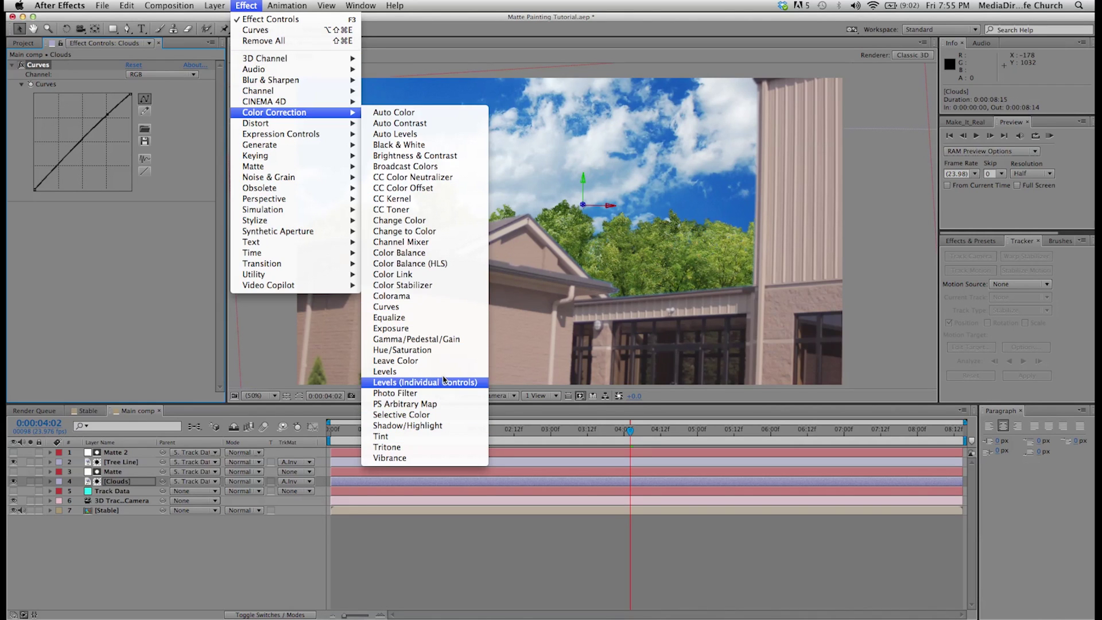
left_click(440, 356)
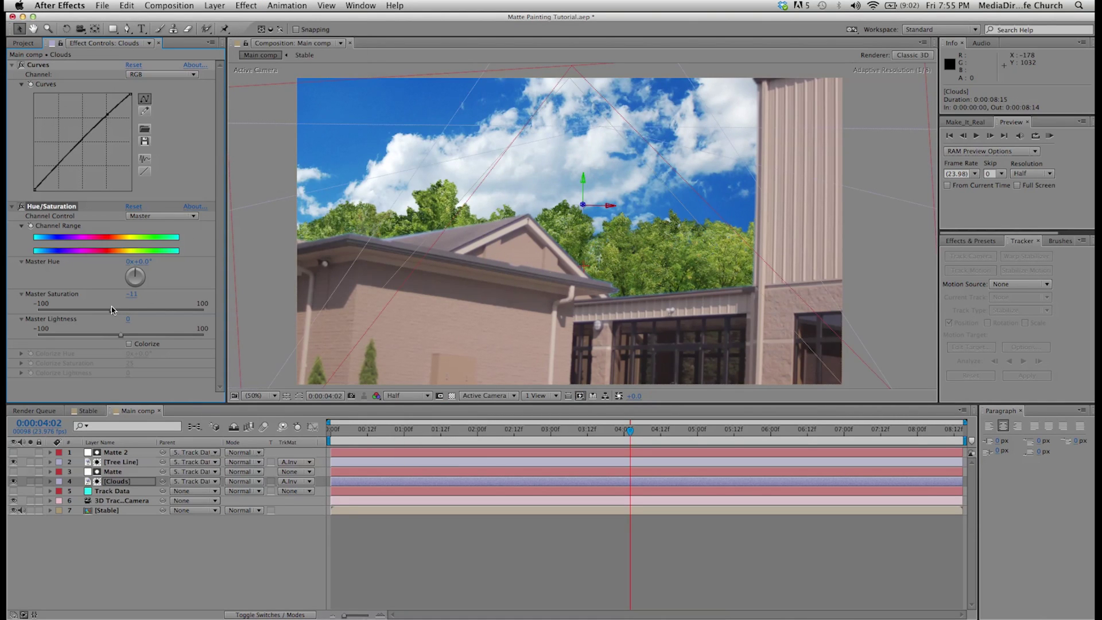
left_click_drag(111, 310, 106, 311)
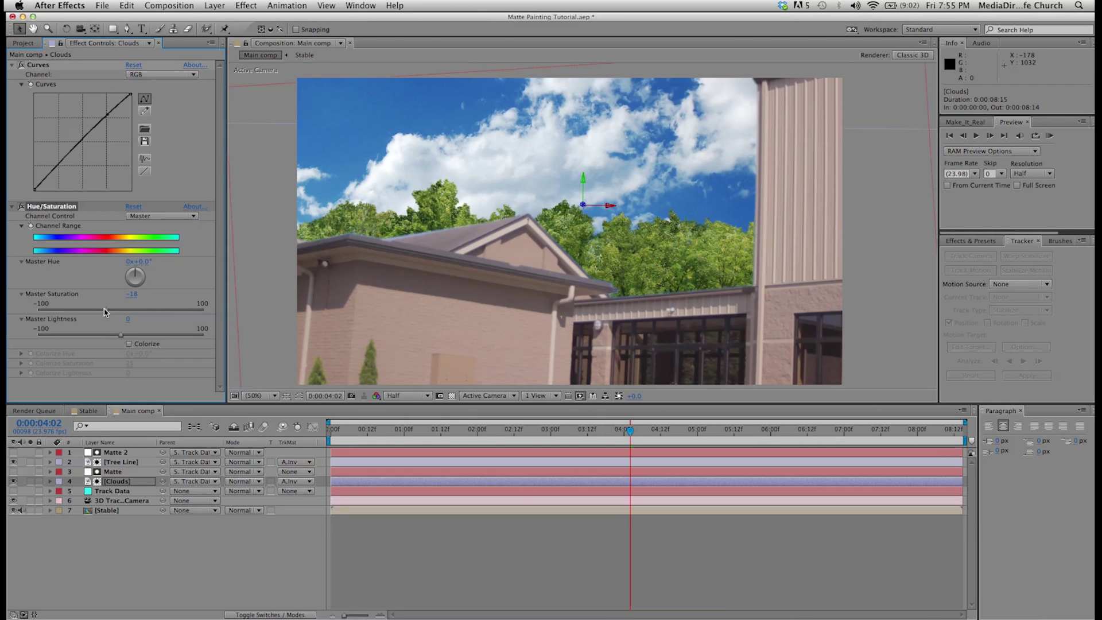
left_click(133, 294)
type("-25")
key("Return")
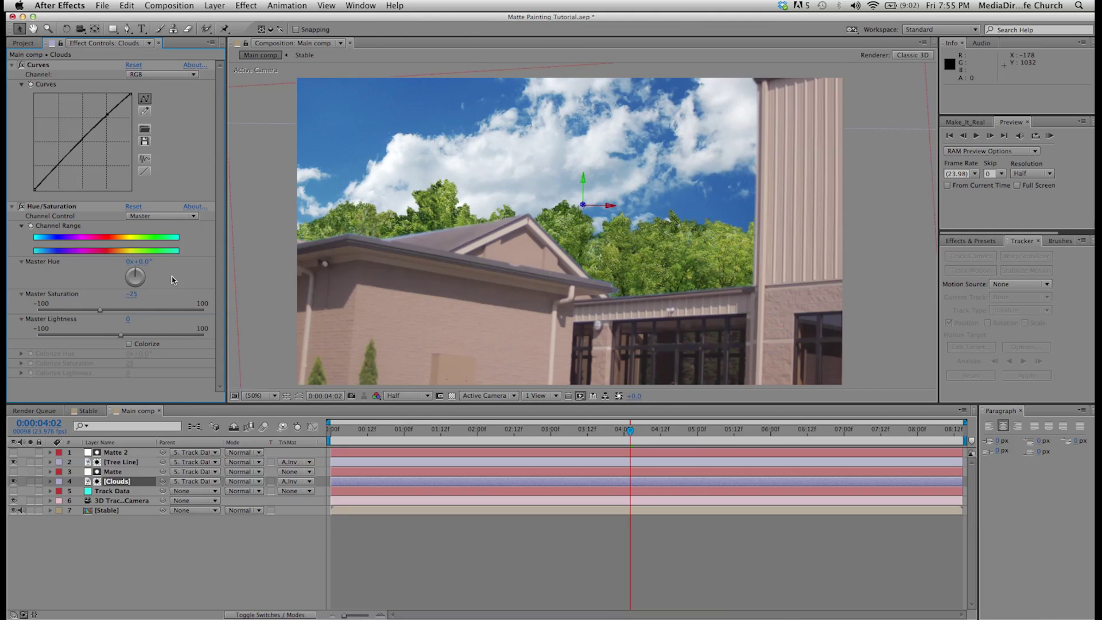
- Set the Clouds layer's Master Saturation to -30 and collapse its Hue/Saturation and Curves effects
left_click(132, 294)
type("-30")
key("Return")
left_click(11, 207)
left_click(47, 208)
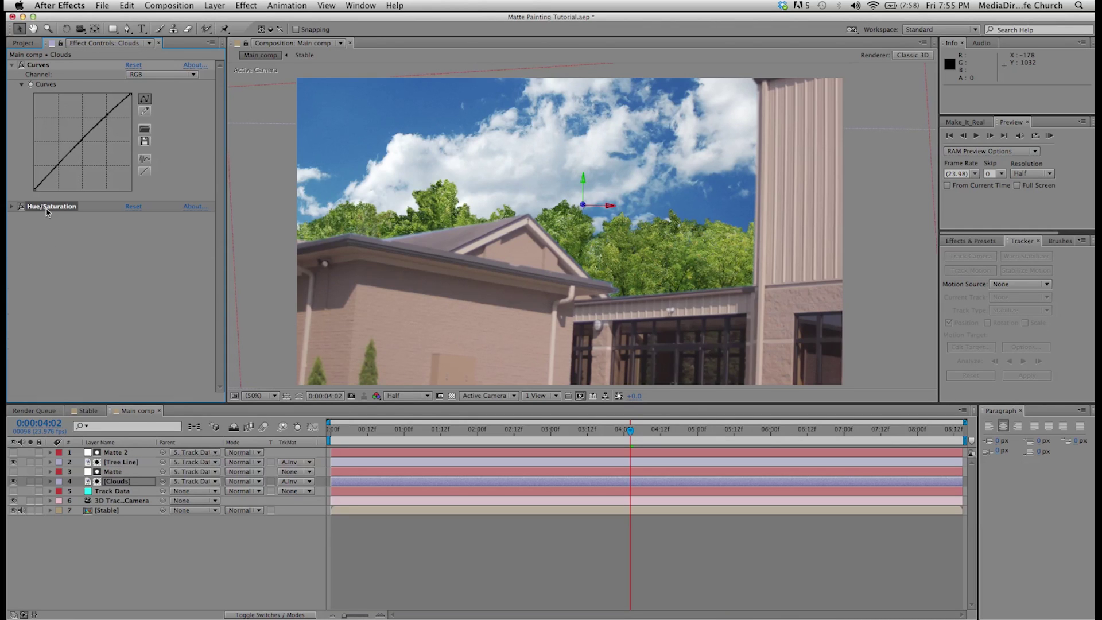
left_click(11, 65)
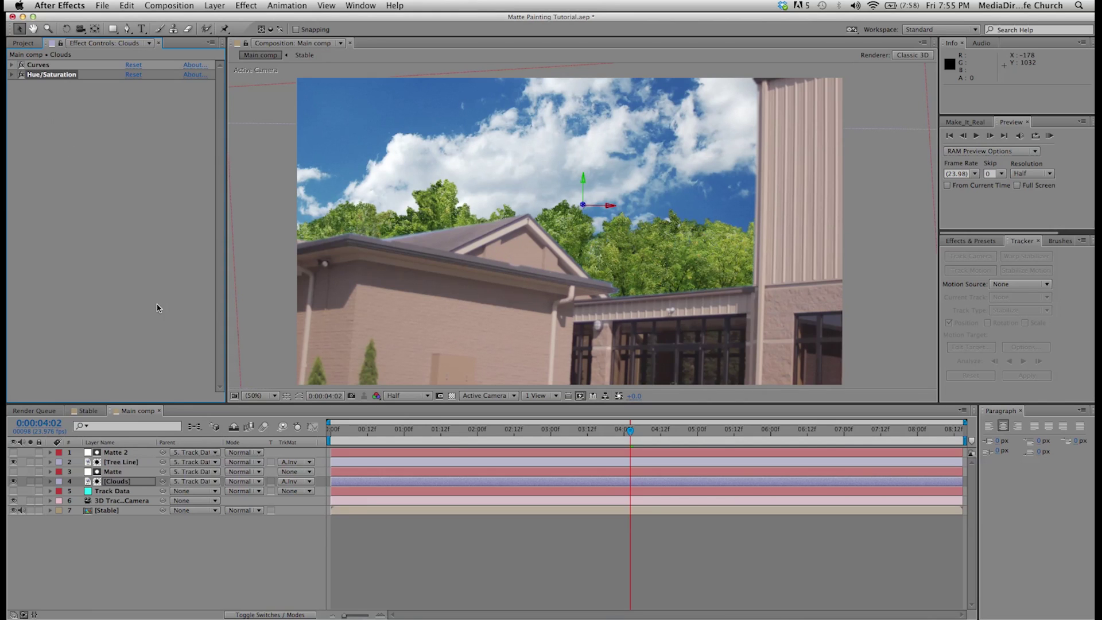
- Apply a Hue/Saturation effect to the Tree Line layer and set its Master Saturation to -26
left_click(123, 453)
left_click(123, 462)
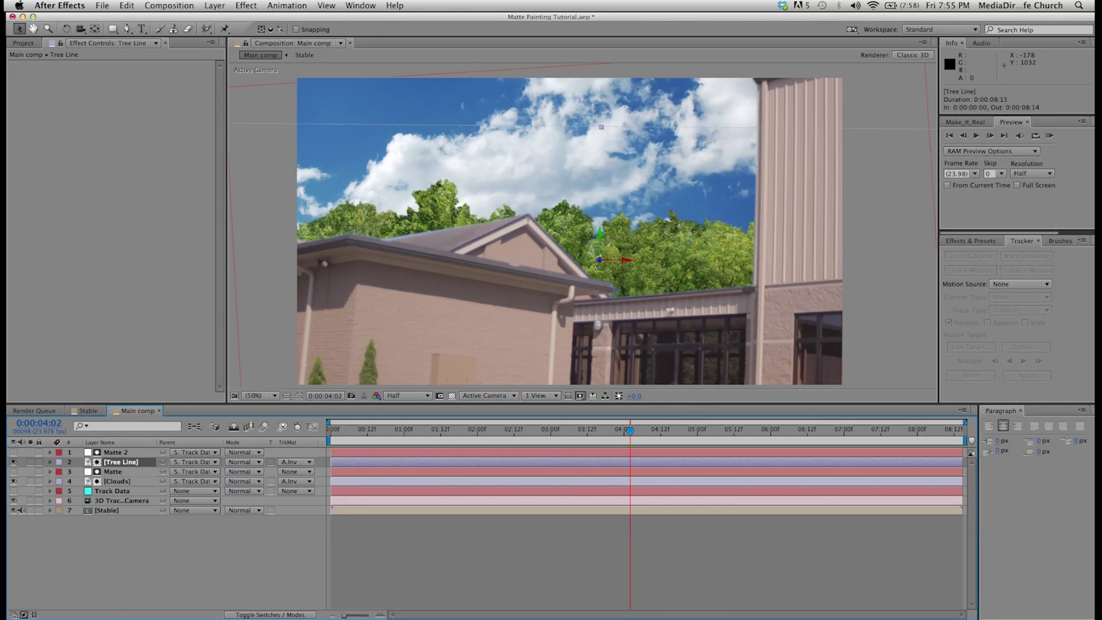
left_click(246, 5)
left_click(256, 26)
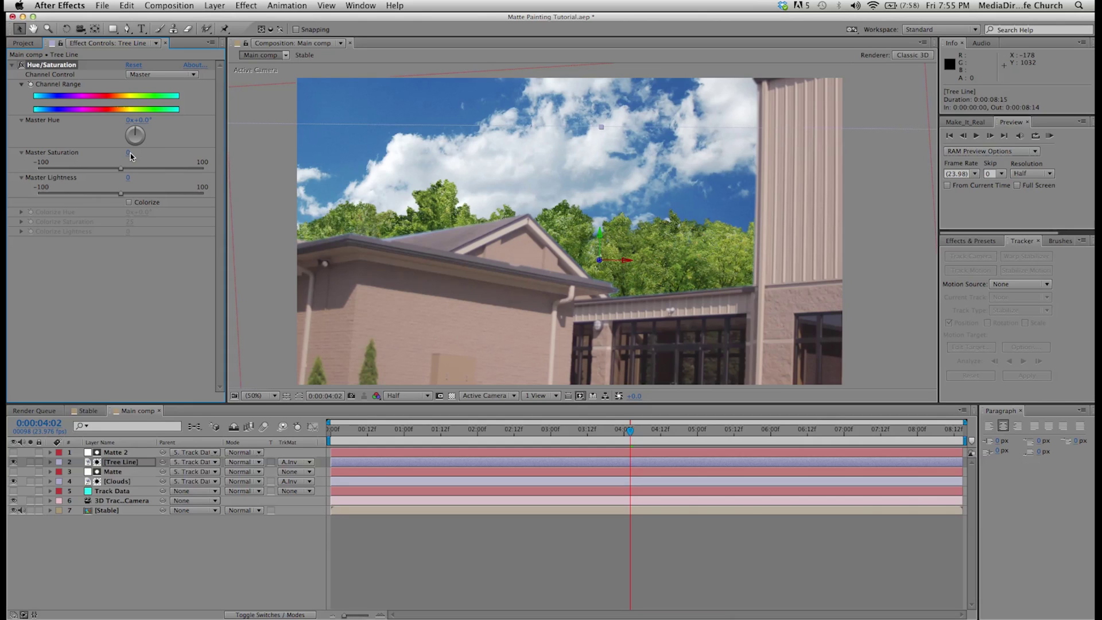
left_click(128, 153)
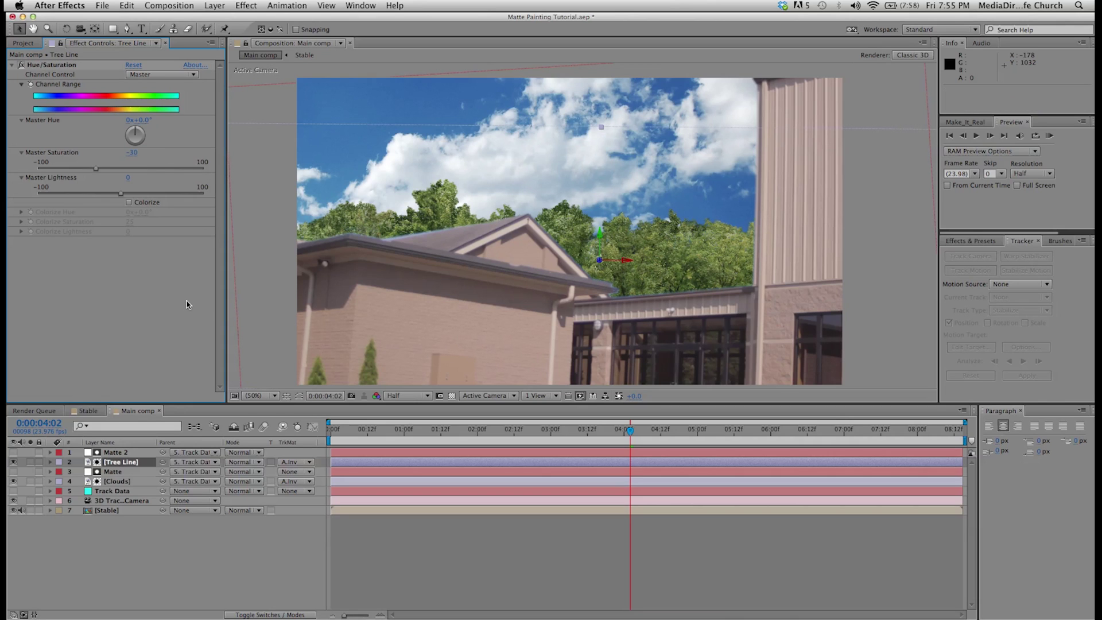
left_click(131, 154)
type("-26")
key("Return")
- Apply a Curves effect to the Tree Line layer, raise the upper part of its RGB curve slightly, and collapse both effects
left_click(246, 5)
mouse_move(287, 113)
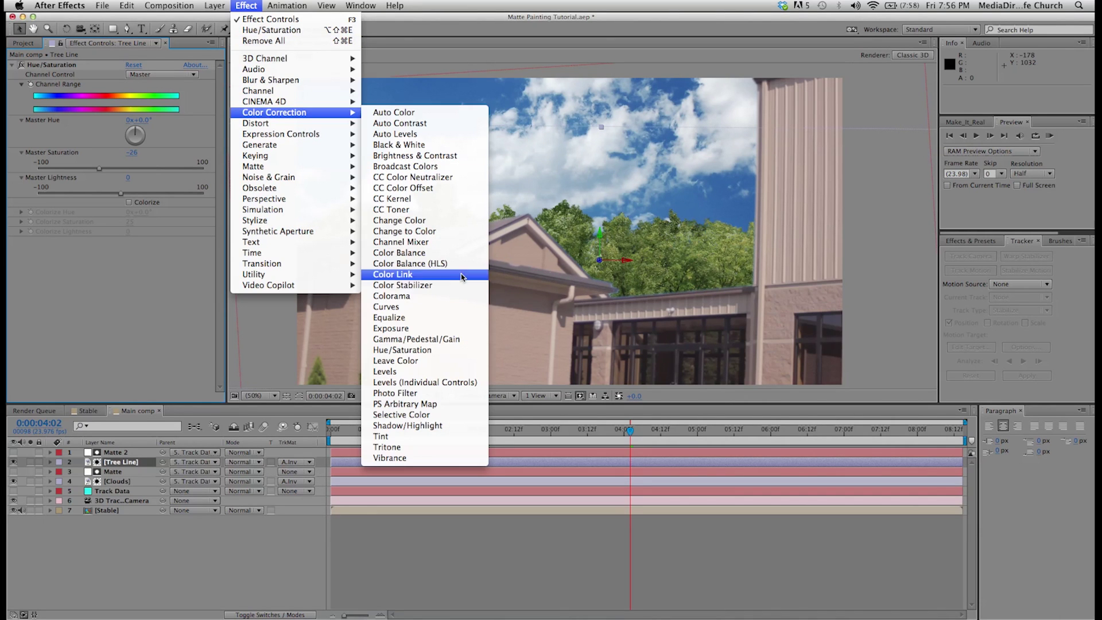
left_click(437, 307)
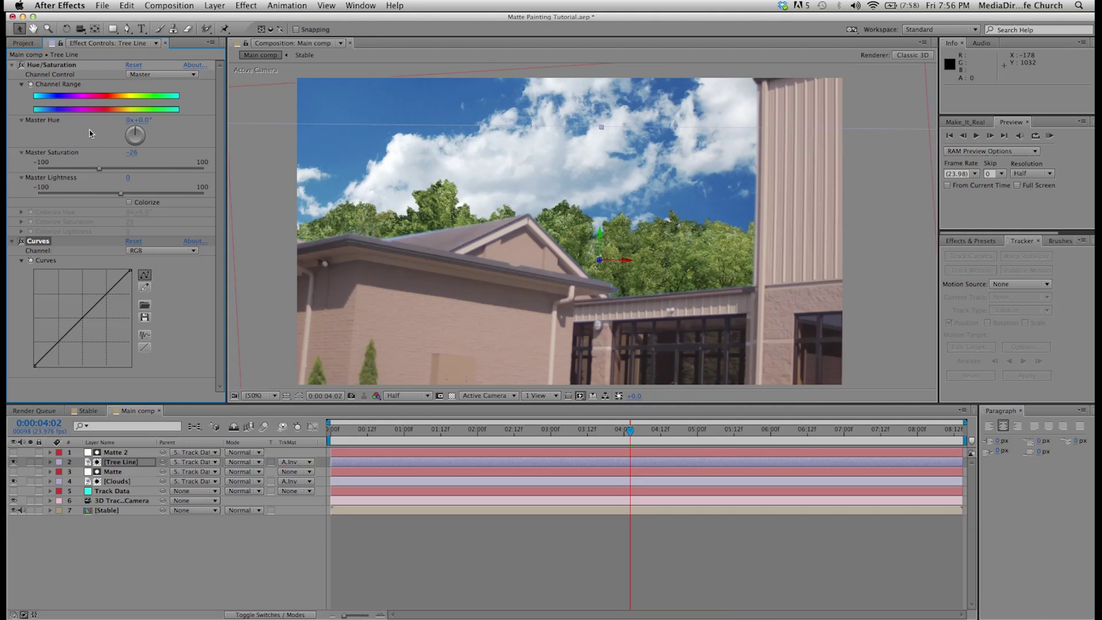
left_click(105, 293)
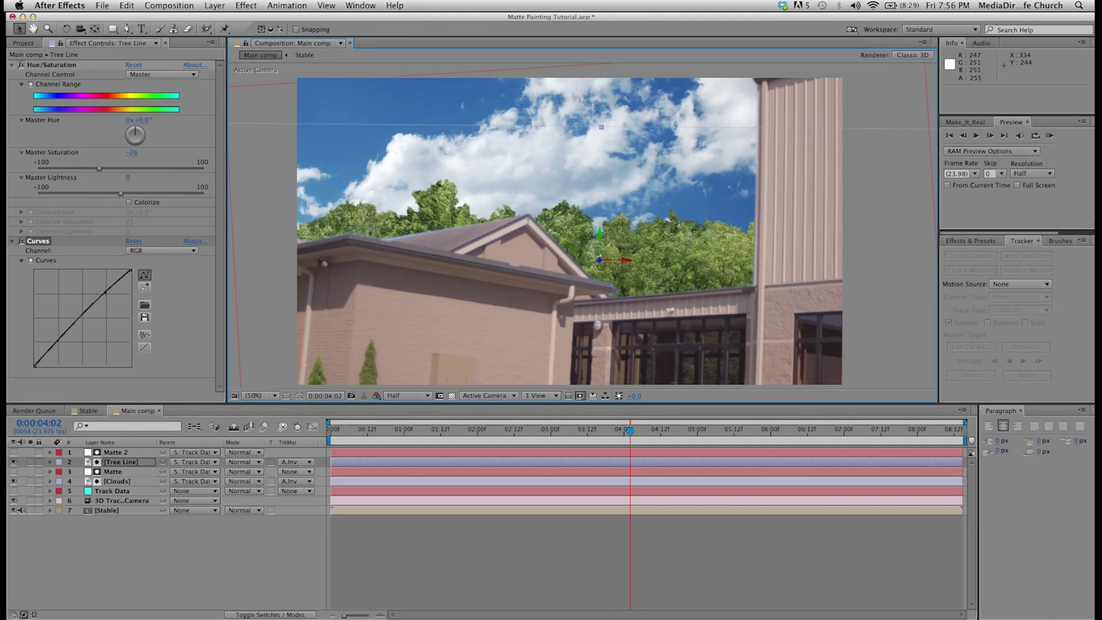
left_click(11, 66)
left_click(12, 75)
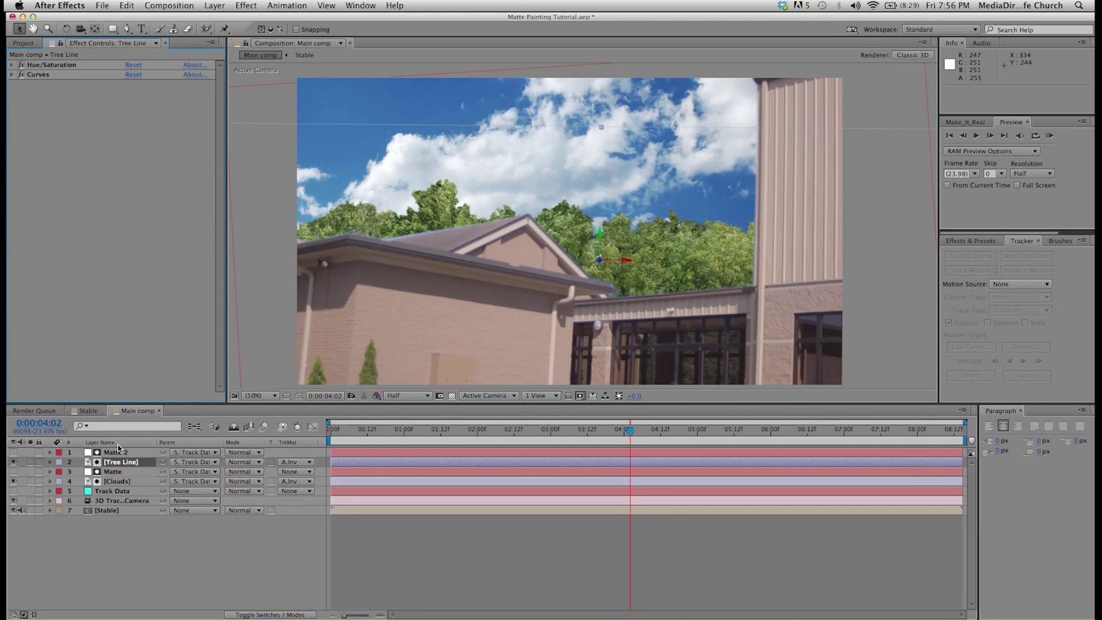
- Apply a Gaussian Blur effect to the Clouds layer with a Blurriness of 3
left_click(114, 472)
left_click(117, 481)
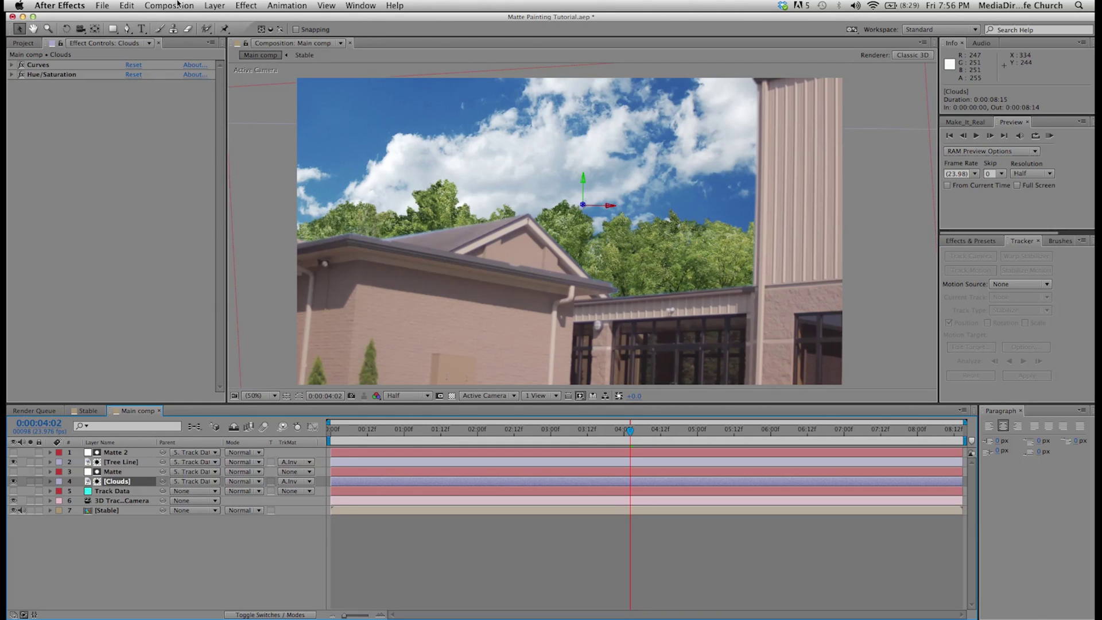
left_click(214, 6)
mouse_move(246, 5)
mouse_move(273, 83)
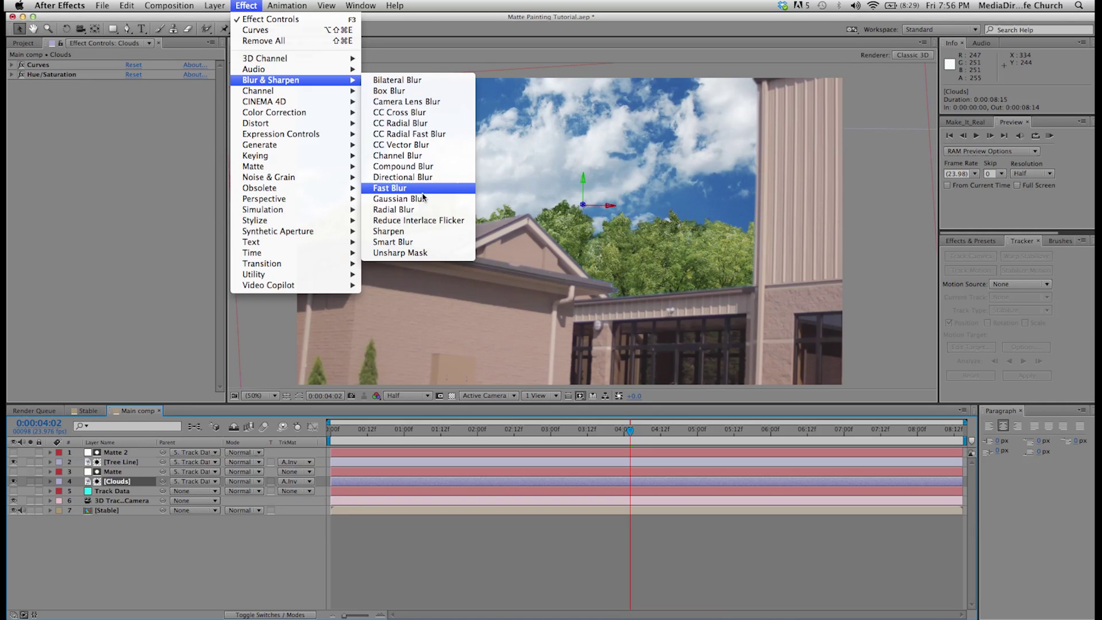
left_click(402, 199)
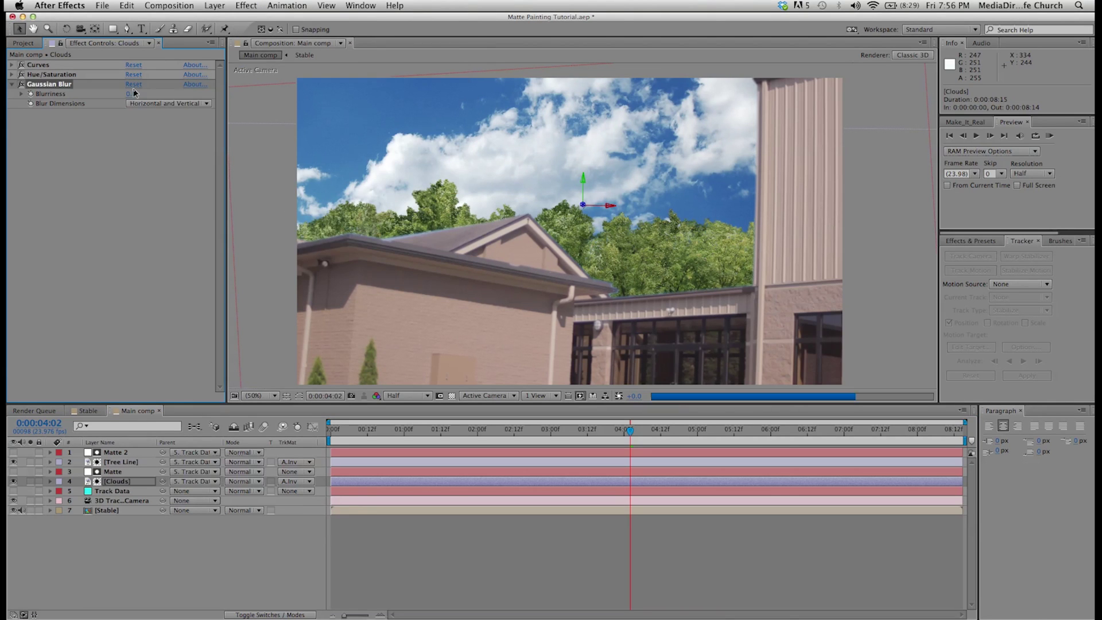
left_click(134, 94)
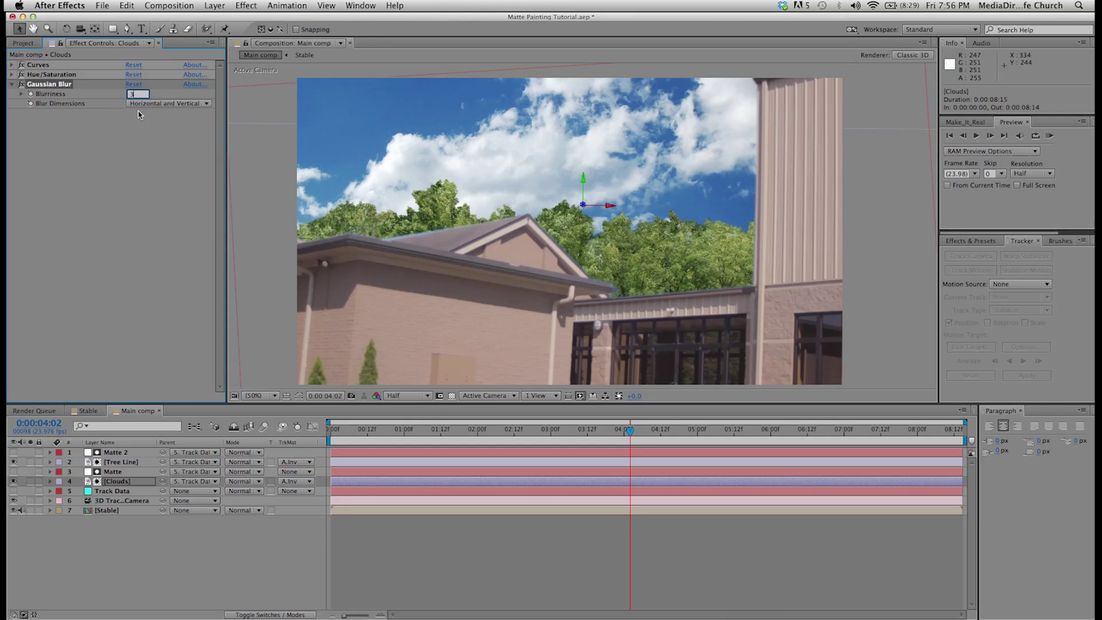
type("3")
left_click(124, 167)
- Reduce the Clouds layer's Gaussian Blur Blurriness to 2 and finally to 1, and collapse the effect
left_click(131, 94)
type("2")
left_click(132, 155)
left_click(132, 94)
type("1")
left_click(133, 148)
left_click(12, 85)
- Apply a Gaussian Blur effect to the Tree Line layer and set its Blurriness to 0.3
left_click(123, 464)
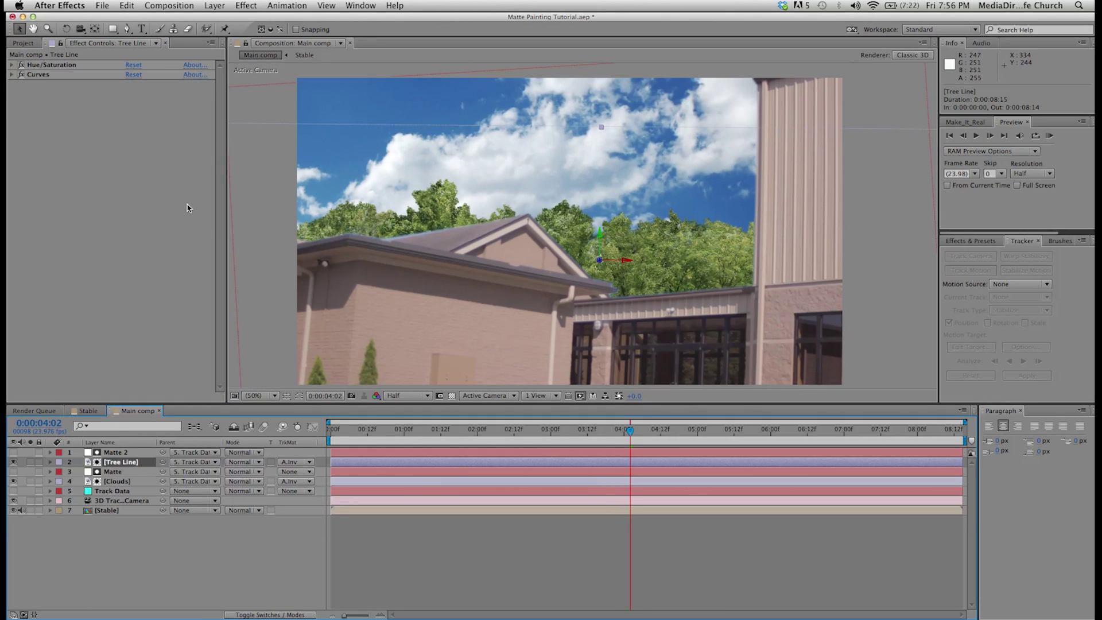
left_click(246, 6)
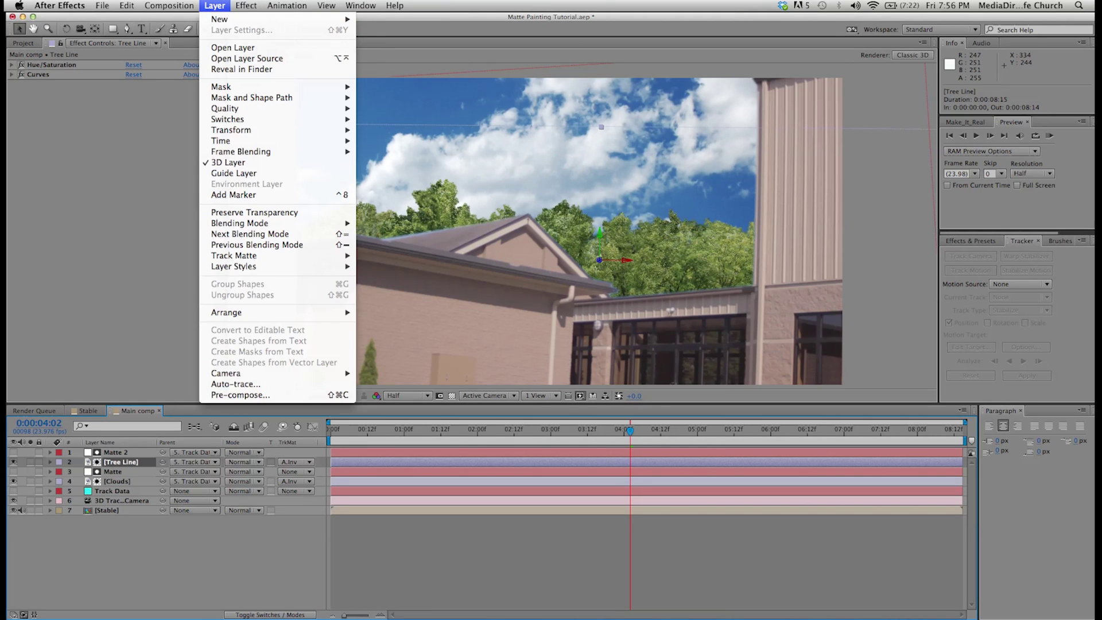
left_click(253, 31)
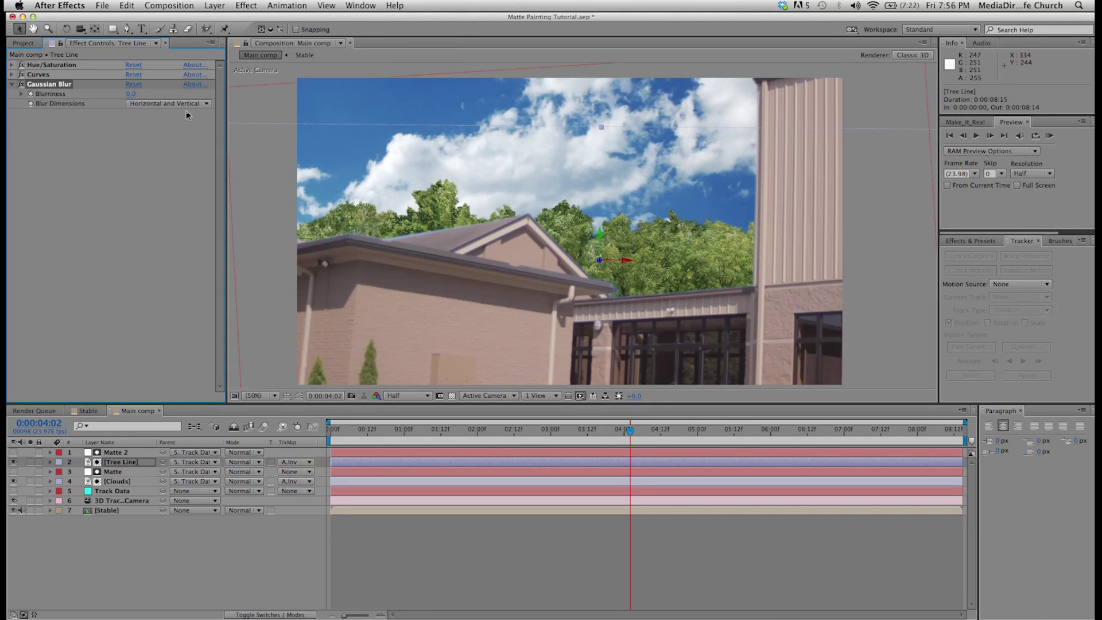
left_click(136, 95)
type(".5")
left_click(128, 148)
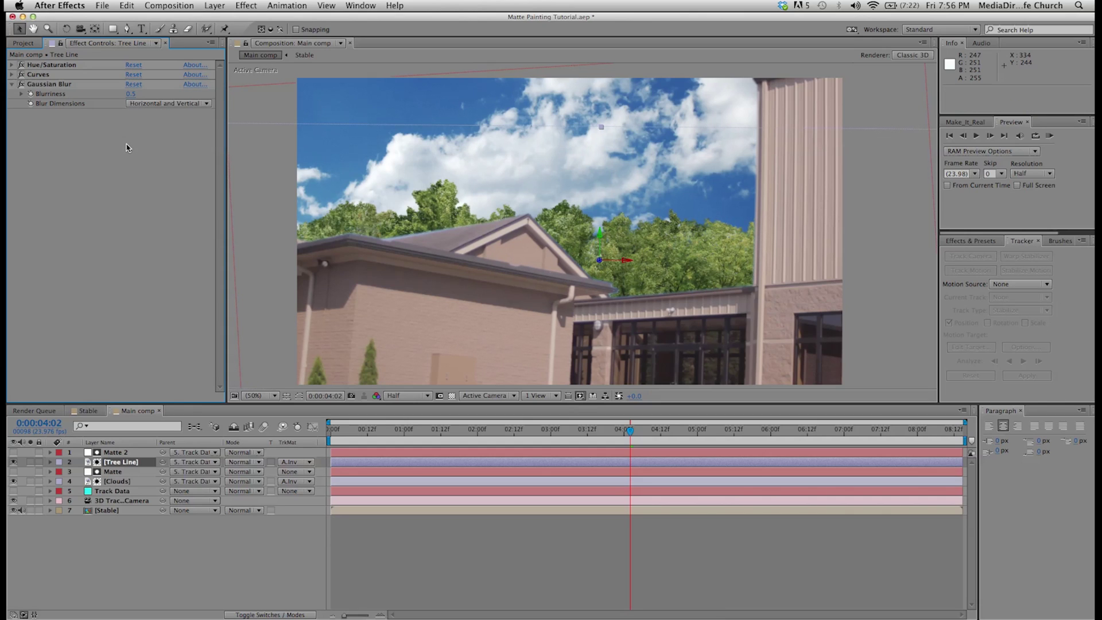
left_click(132, 95)
type(".3")
left_click(133, 112)
- Pre-compose the Tree Line layer as Tree Line, leaving all attributes in Main comp, and open the new composition
right_click(133, 461)
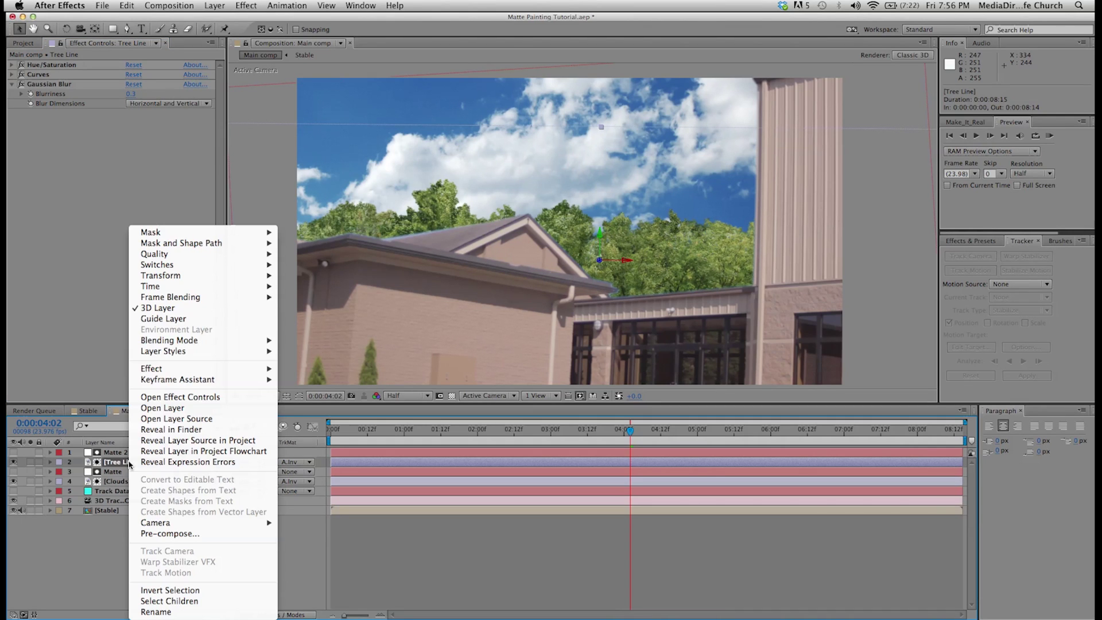
mouse_move(198, 345)
left_click(109, 465)
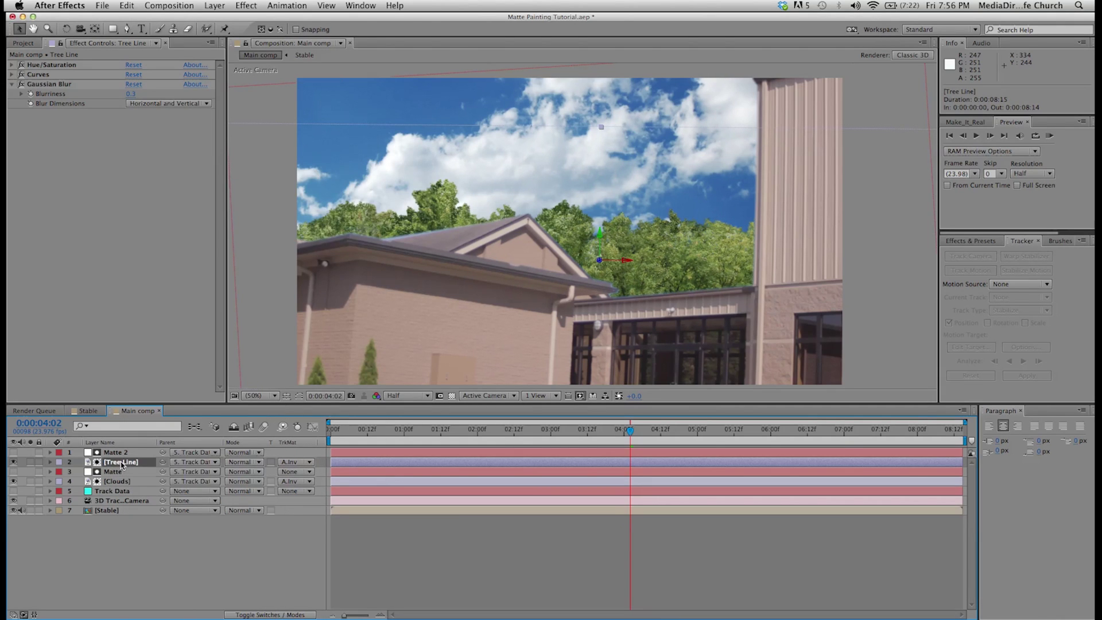
right_click(119, 462)
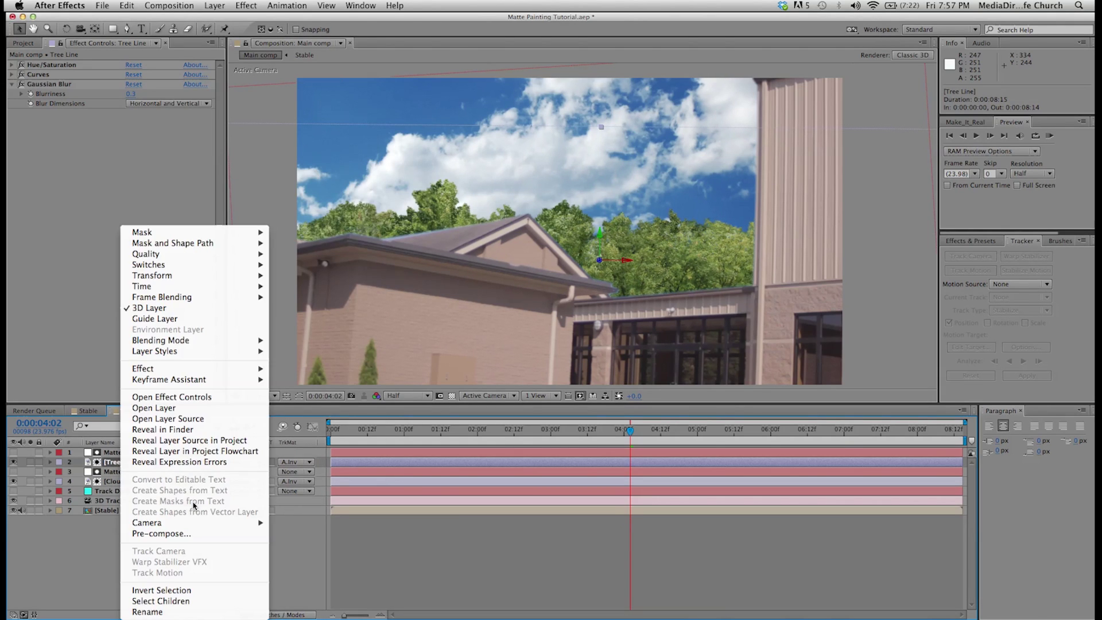
left_click(192, 534)
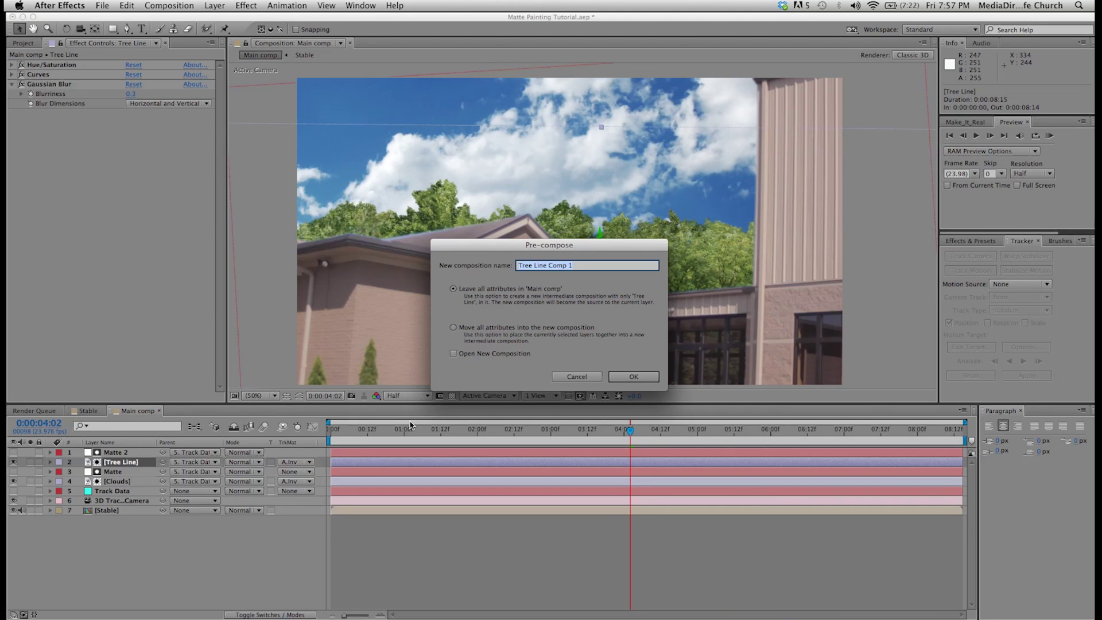
type("Tre")
key("Return")
left_click(144, 480)
double_click(129, 463)
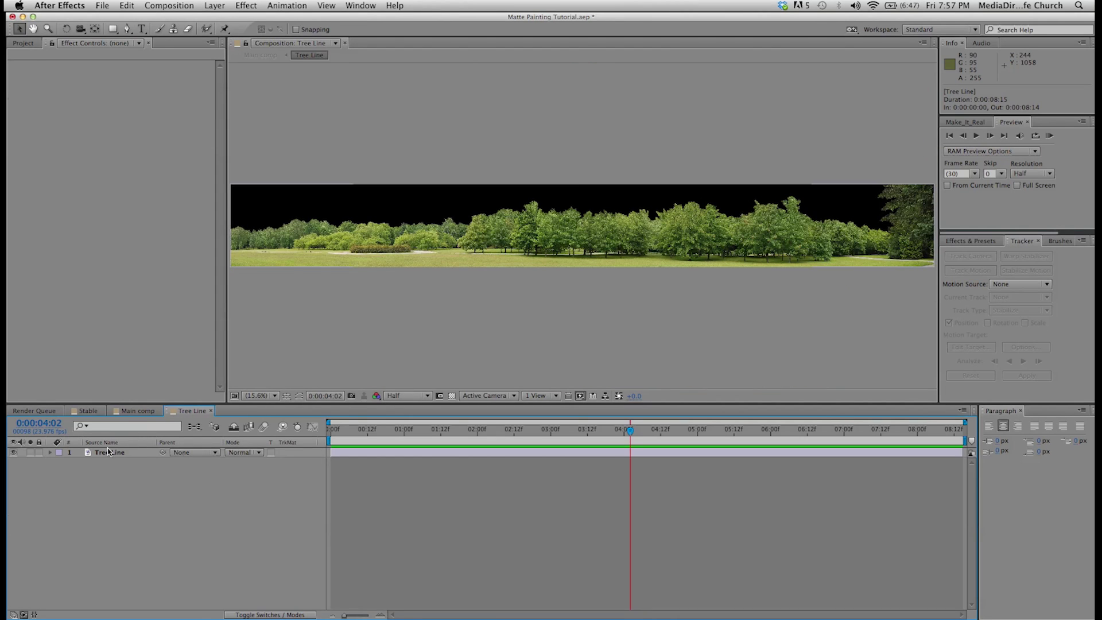
- Create a medium cyan solid at full composition size above the tree image in the Tree Line composition
left_click(140, 453)
left_click_drag(423, 323, 425, 362)
key("comma")
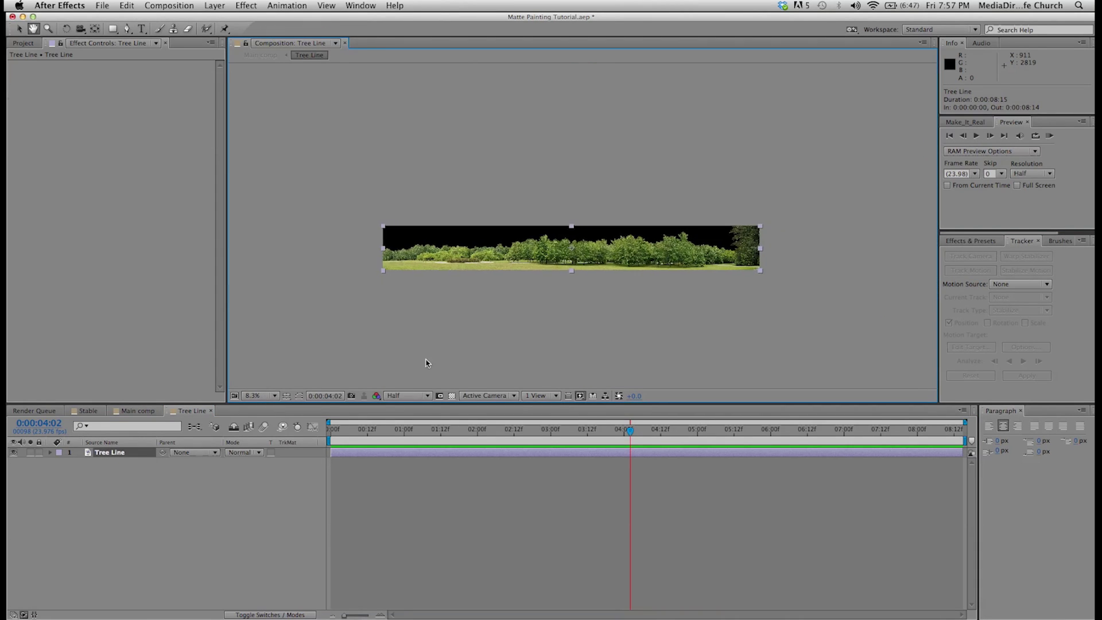
left_click(215, 5)
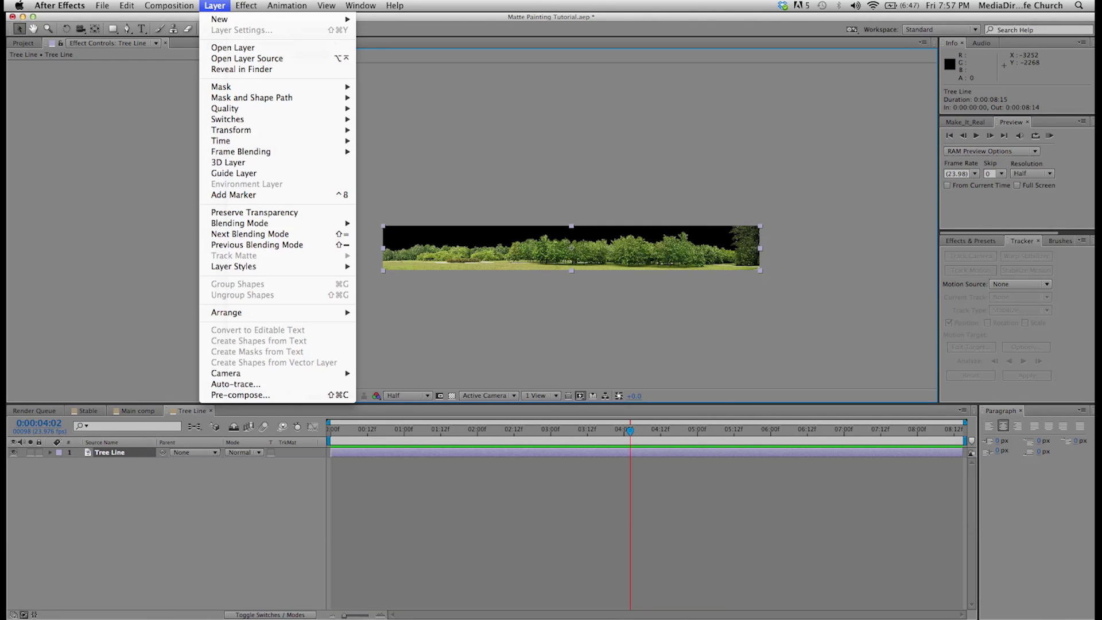
mouse_move(219, 19)
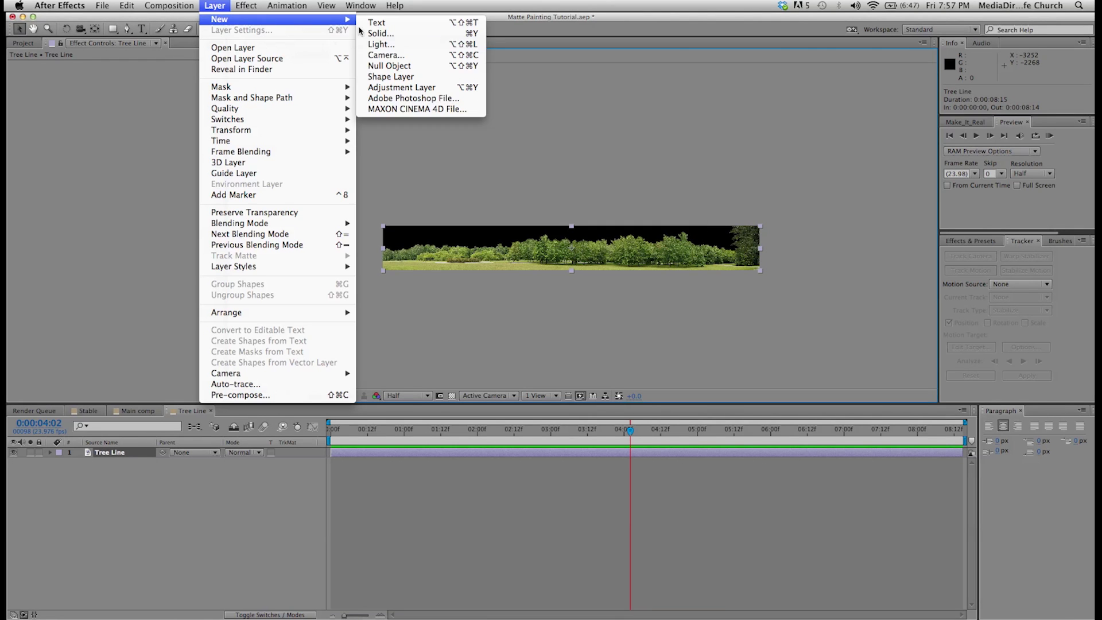
left_click(402, 31)
left_click(545, 389)
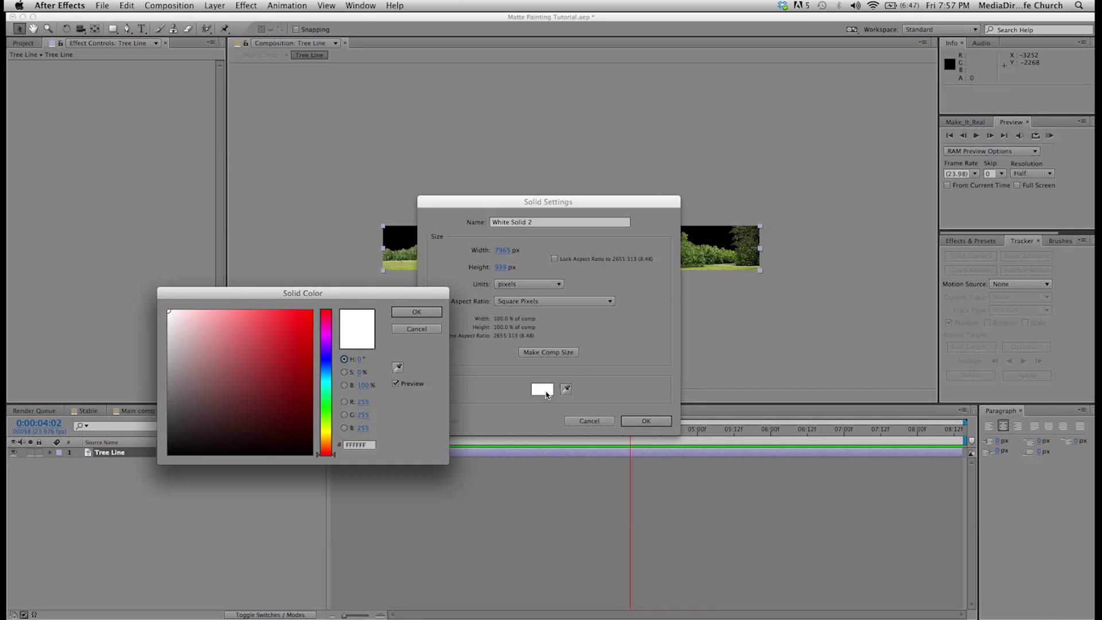
left_click(329, 377)
left_click(329, 382)
left_click_drag(253, 355, 252, 328)
left_click(417, 312)
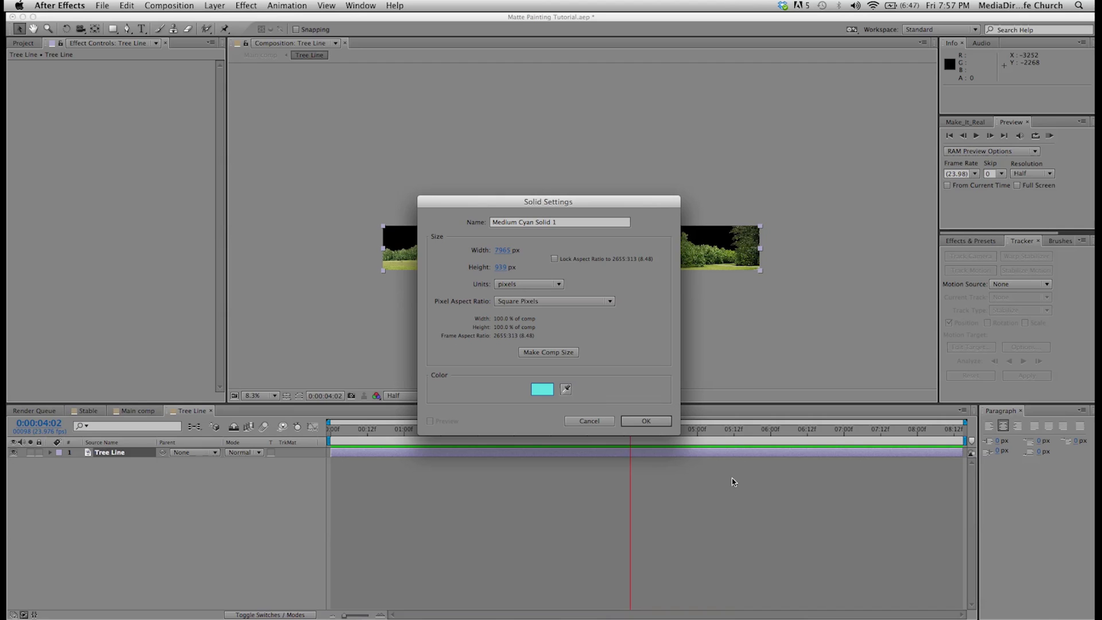
left_click(642, 420)
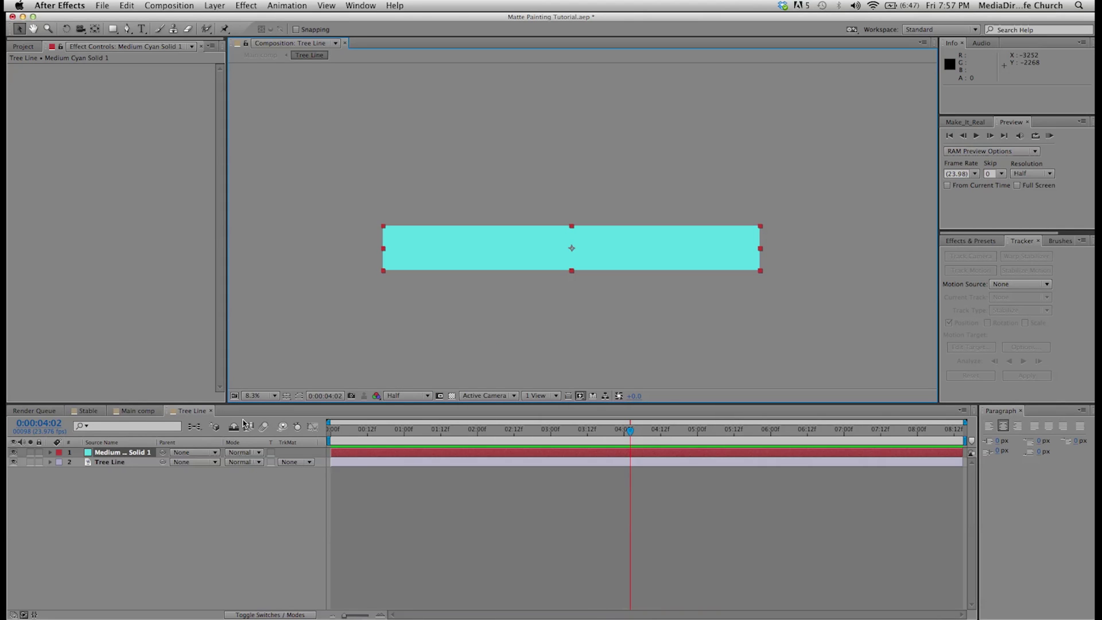
- Draw a rectangular mask over the upper half of the cyan solid, extending past its sides, and hide the mask outline
key("period")
left_click_drag(463, 285, 488, 295)
key("comma")
key("comma")
key("comma")
key("comma")
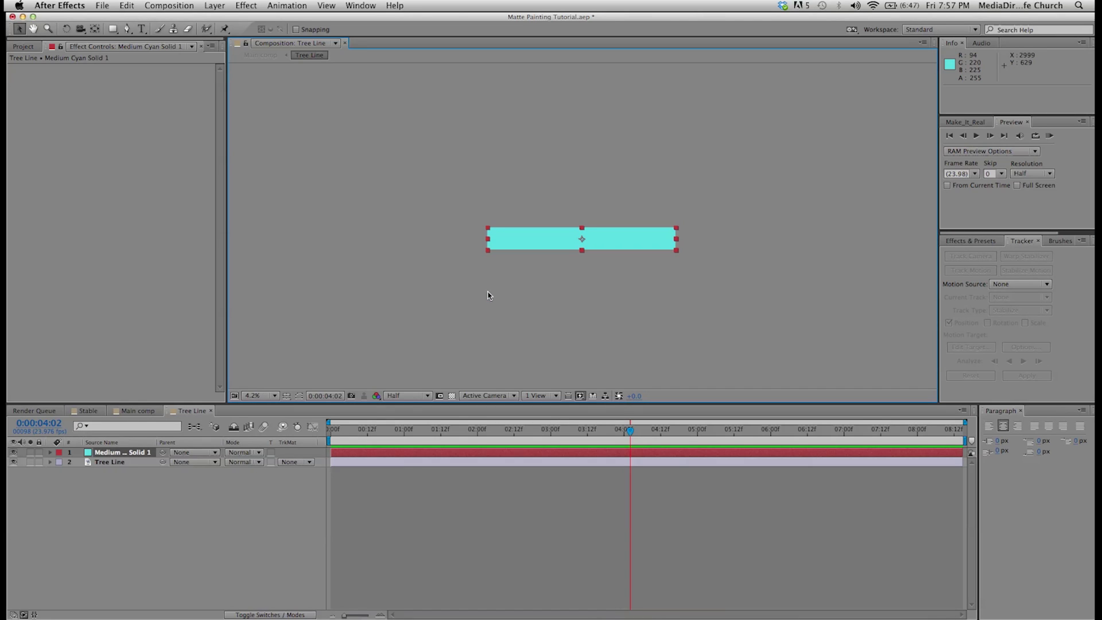
key("period")
left_click(113, 29)
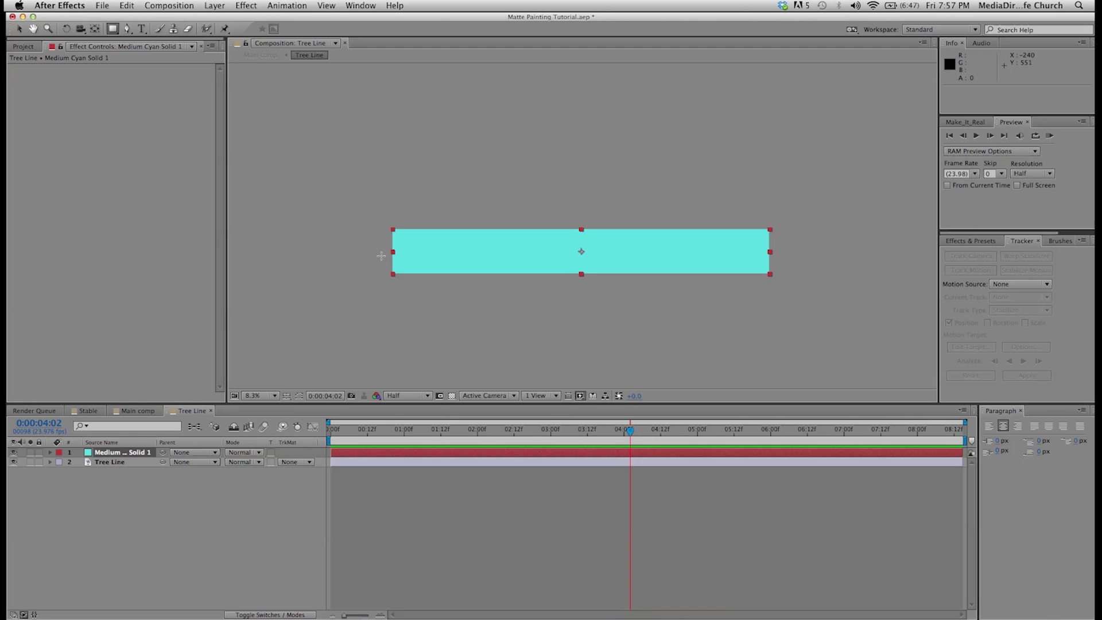
left_click_drag(377, 253, 814, 200)
left_click(299, 395)
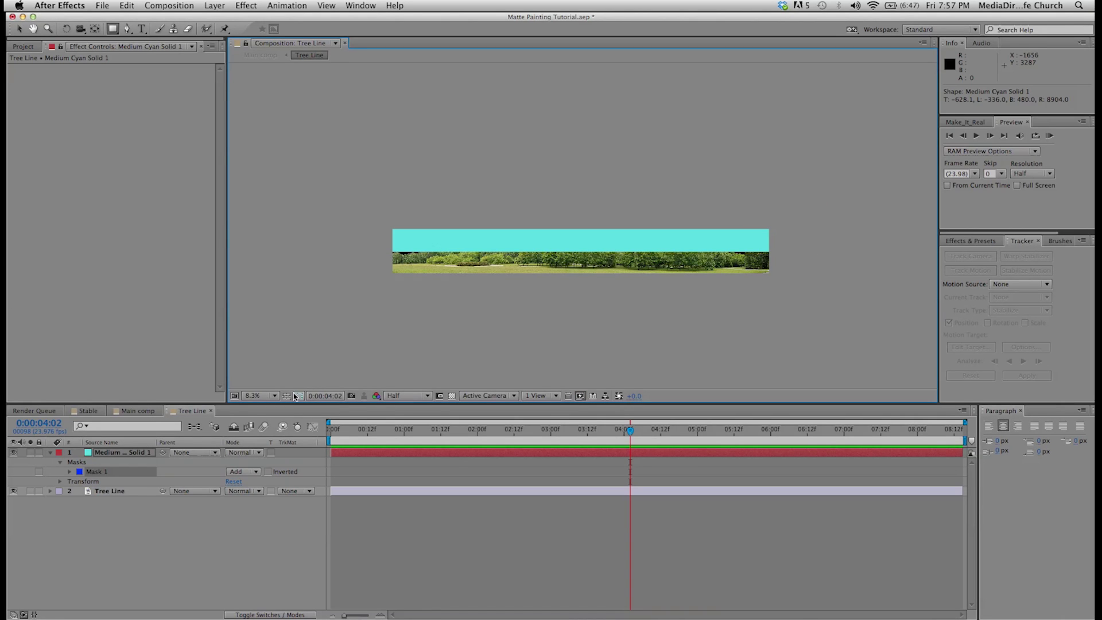
- Set the opacity of the masked cyan solid in the Tree Line composition to 30%
left_click(133, 465)
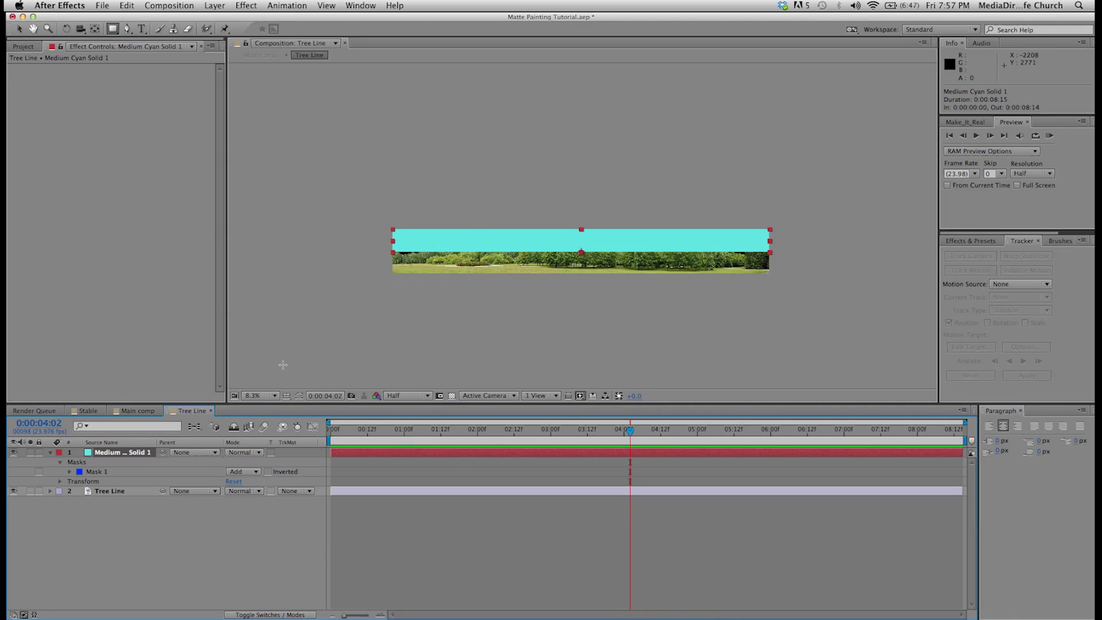
left_click(267, 395)
left_click(267, 405)
key("v")
key("t")
left_click(235, 463)
type("30")
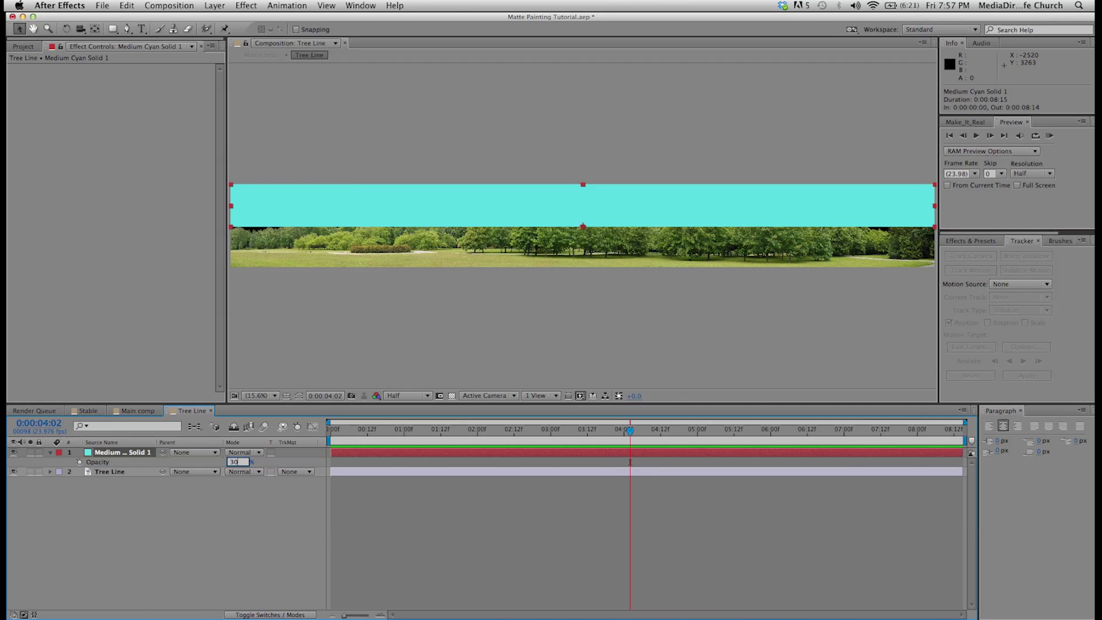
left_click(226, 538)
- Feather the cyan solid's mask by about 296 pixels so its lower edge blends into the trees
left_click(123, 454)
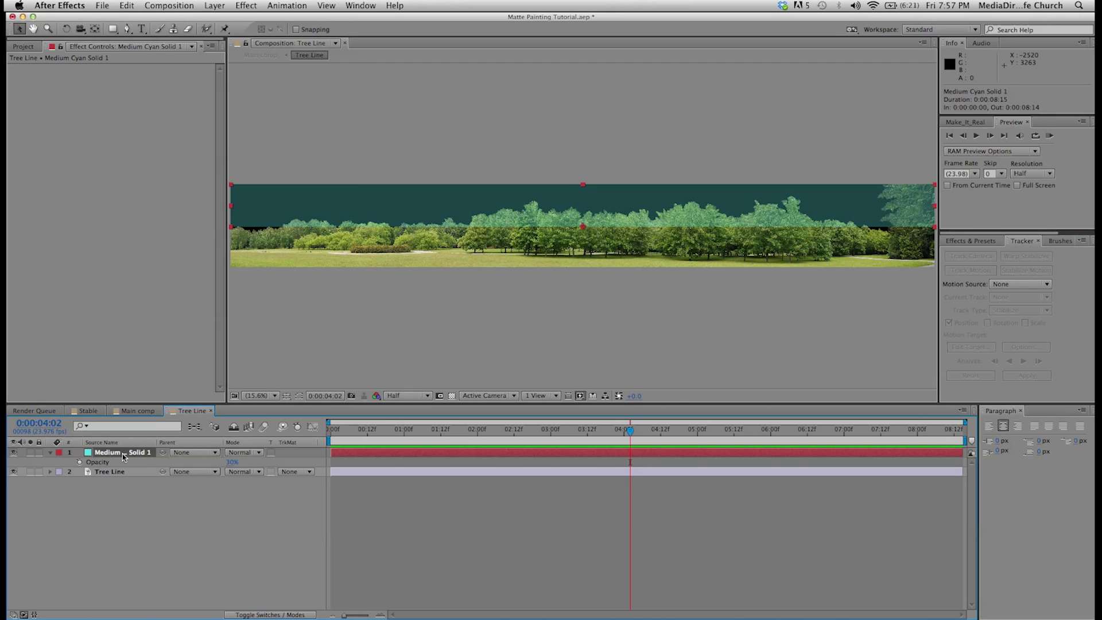
key("m")
key("f")
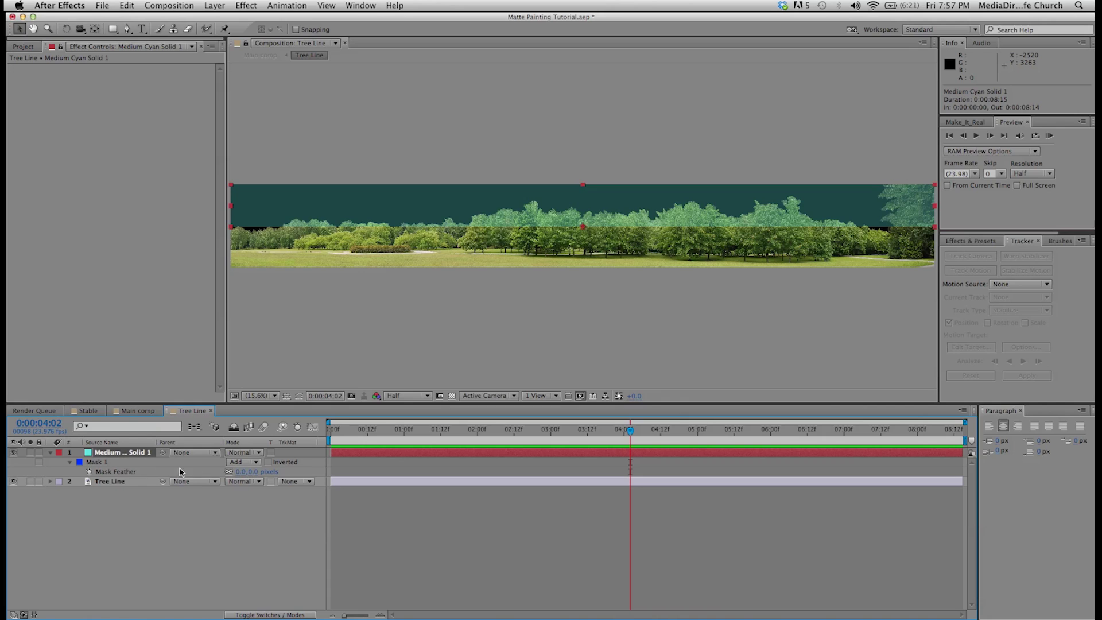
left_click(235, 474)
left_click_drag(240, 472, 387, 452)
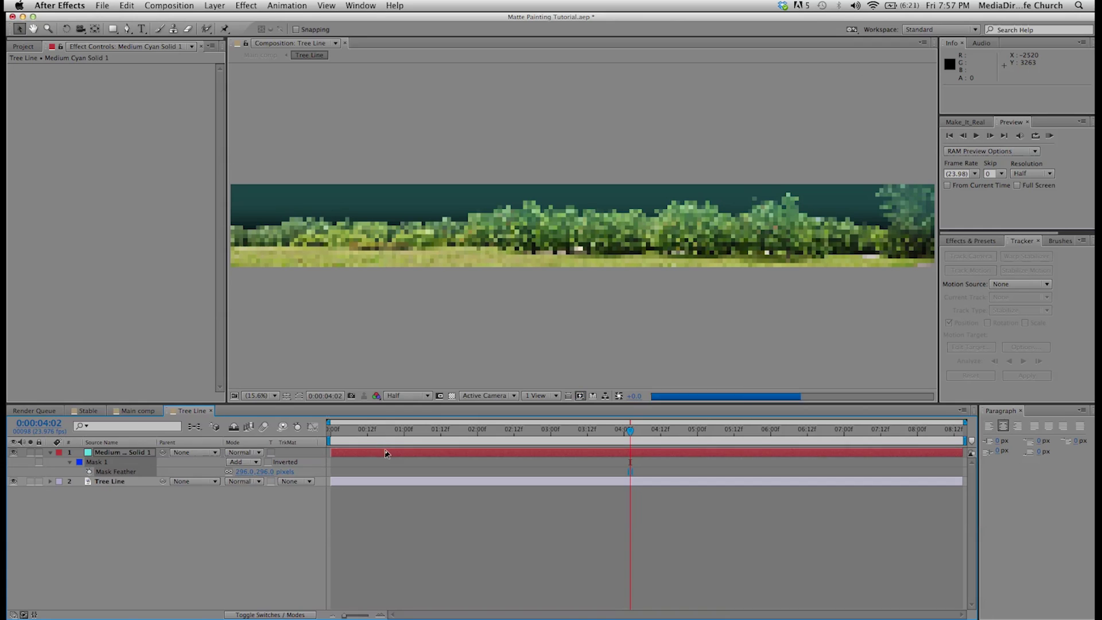
- Reduce the cyan solid's opacity to 10%
left_click(135, 453)
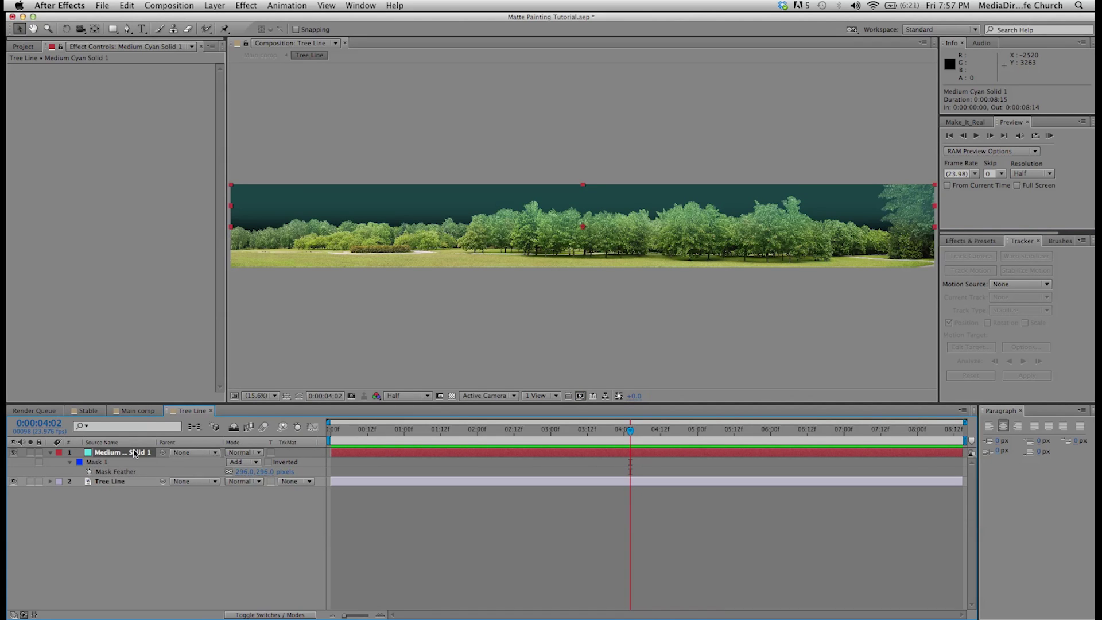
key("t")
left_click(232, 462)
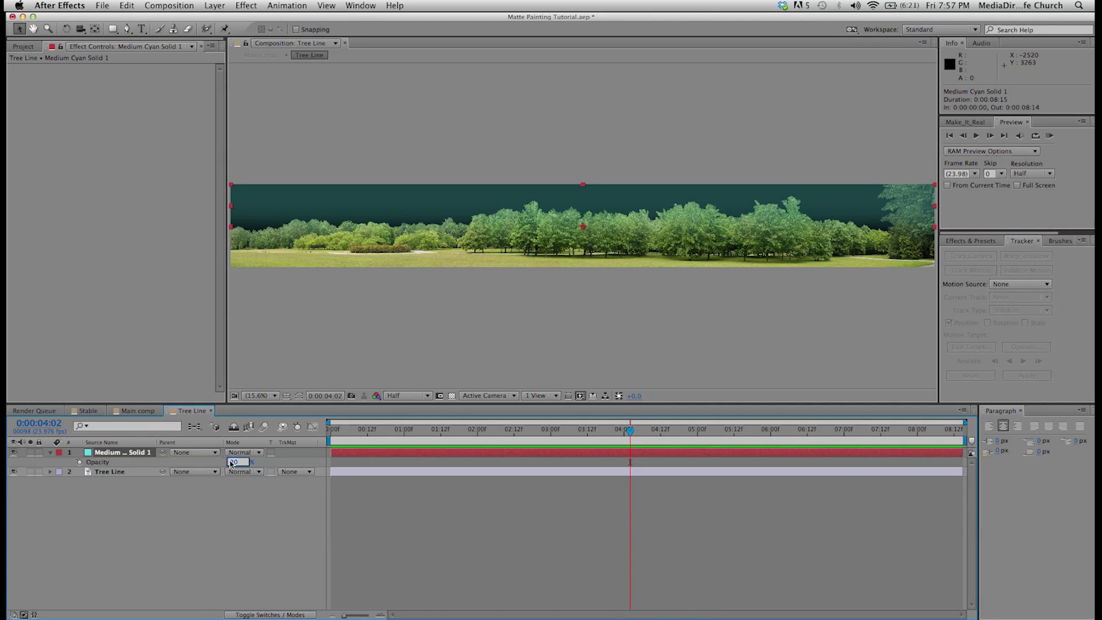
type("10")
key("Return")
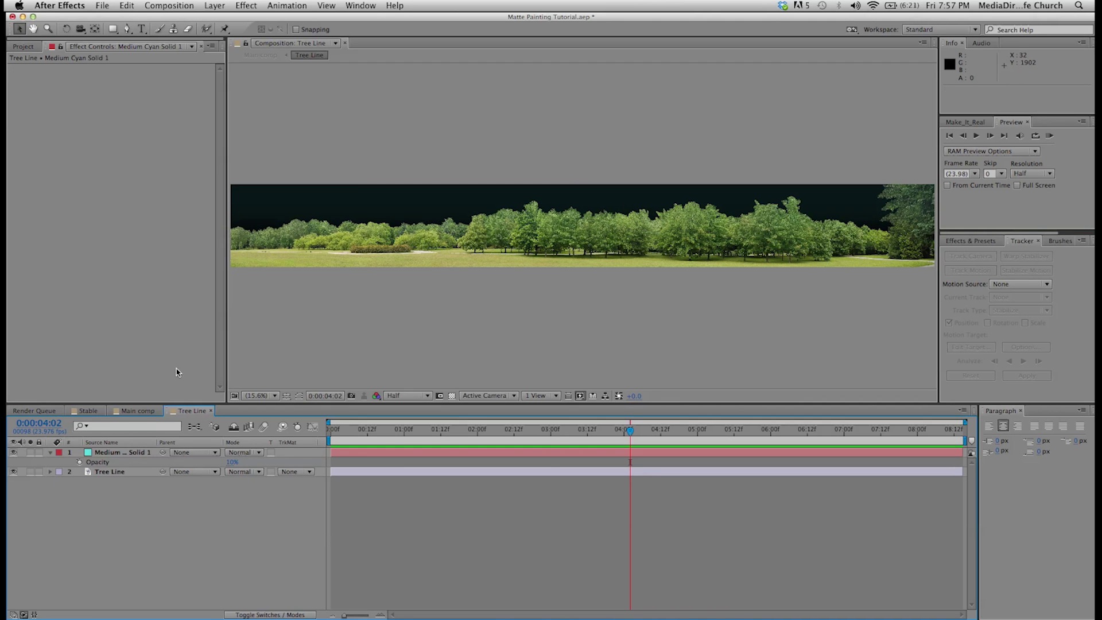
- Stretch the cyan solid's height to 103%, set its opacity to 15%, and check the composite in Main comp
left_click_drag(591, 198, 583, 180)
left_click(231, 463)
type("1")
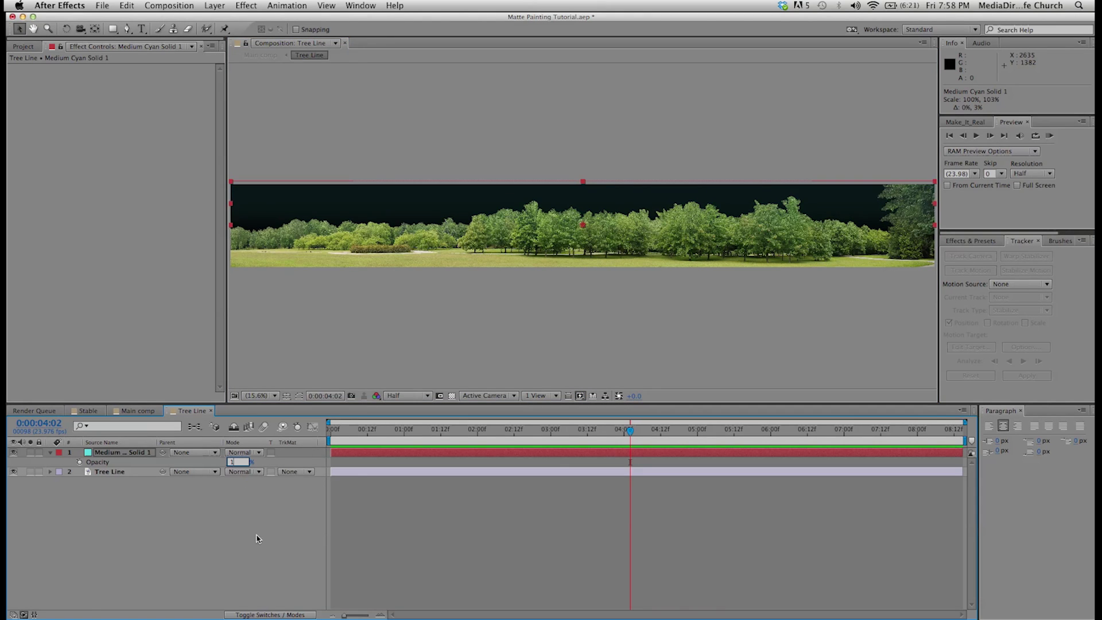
type("5")
key("Return")
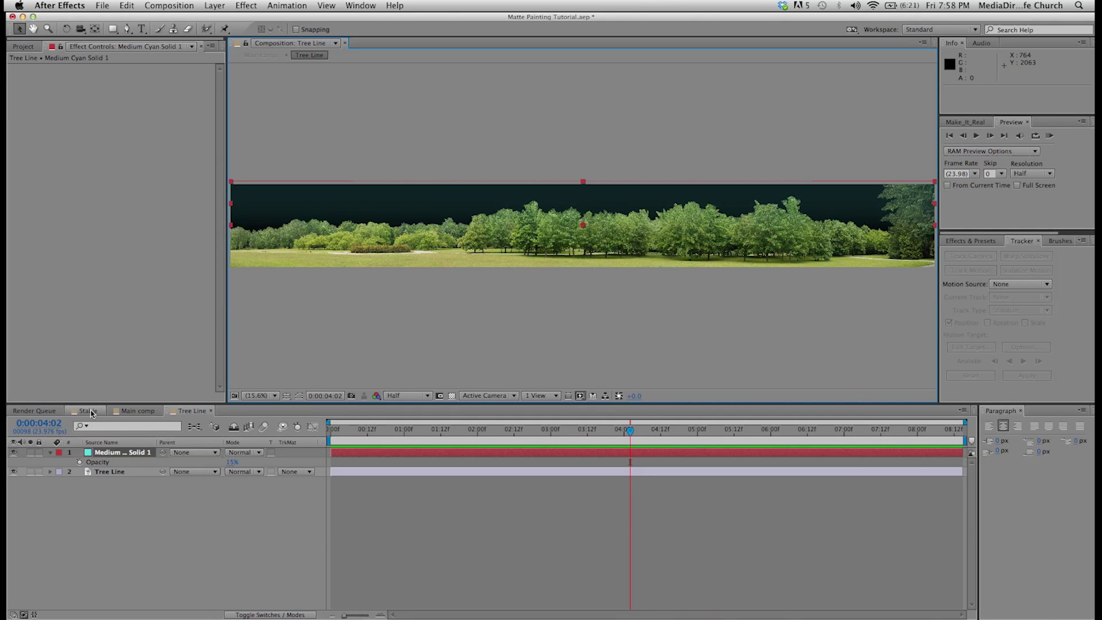
left_click(125, 411)
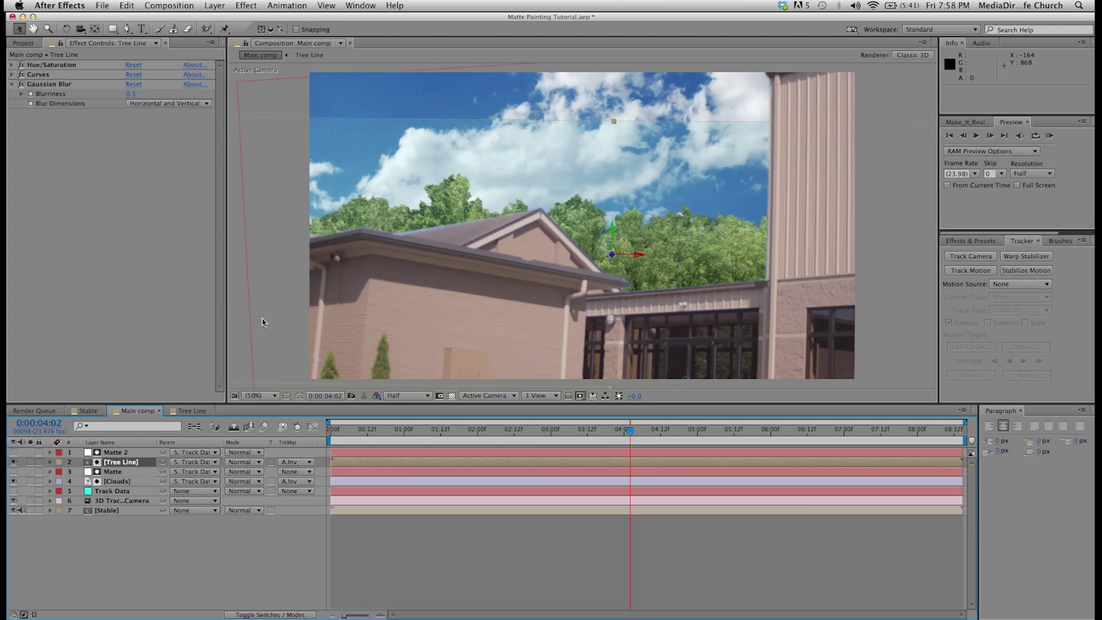
left_click(674, 249)
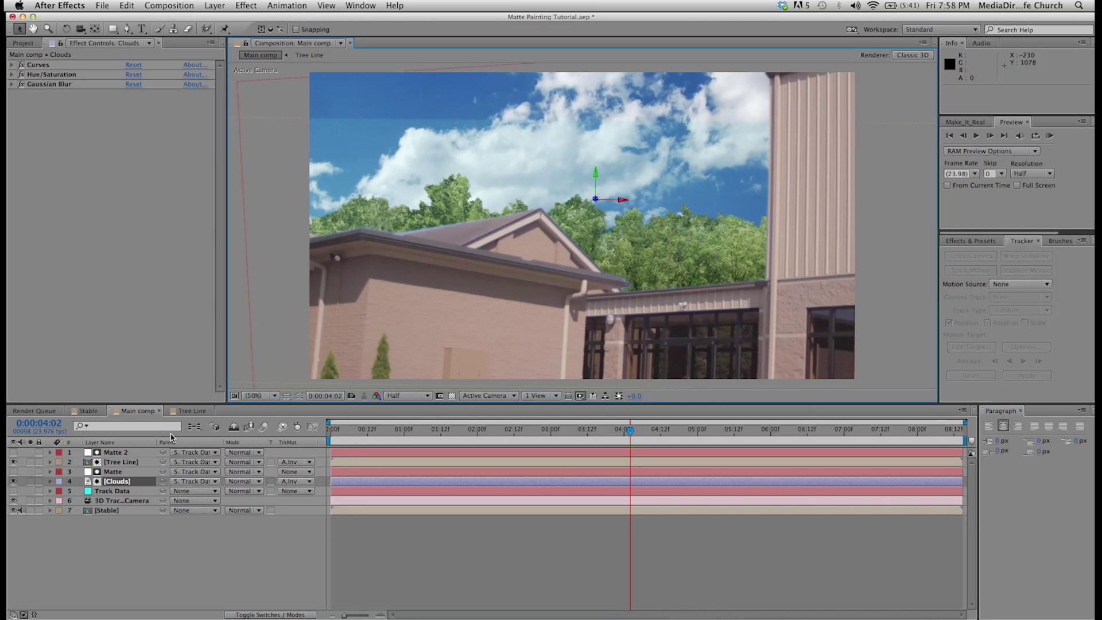
- In the Tree Line composition, squash the cyan solid into a thin horizontal strip and place it at about 3988.9, 225.2
left_click(193, 411)
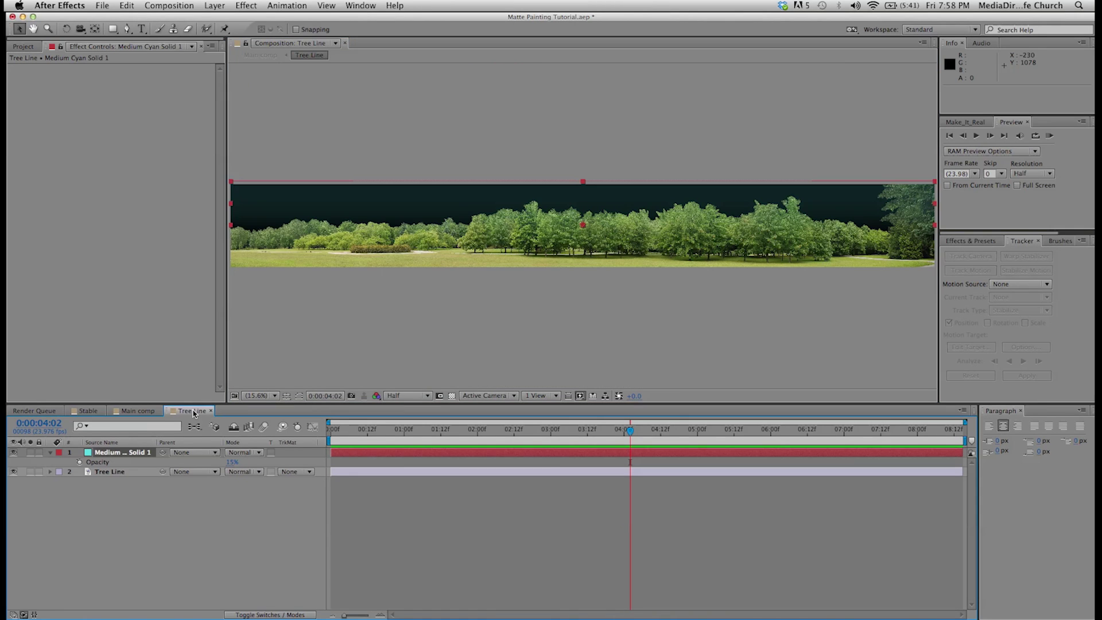
left_click_drag(586, 228, 589, 205)
key("y")
key("v")
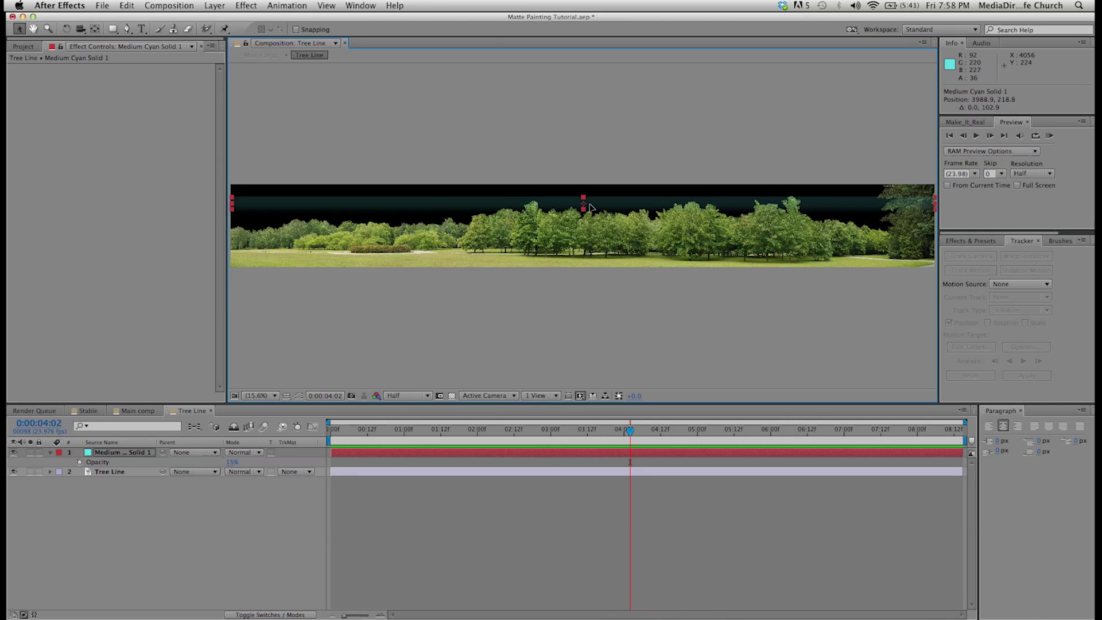
- Apply a Gaussian Blur effect to the cyan solid with a Blurriness of about 320.7
left_click(247, 5)
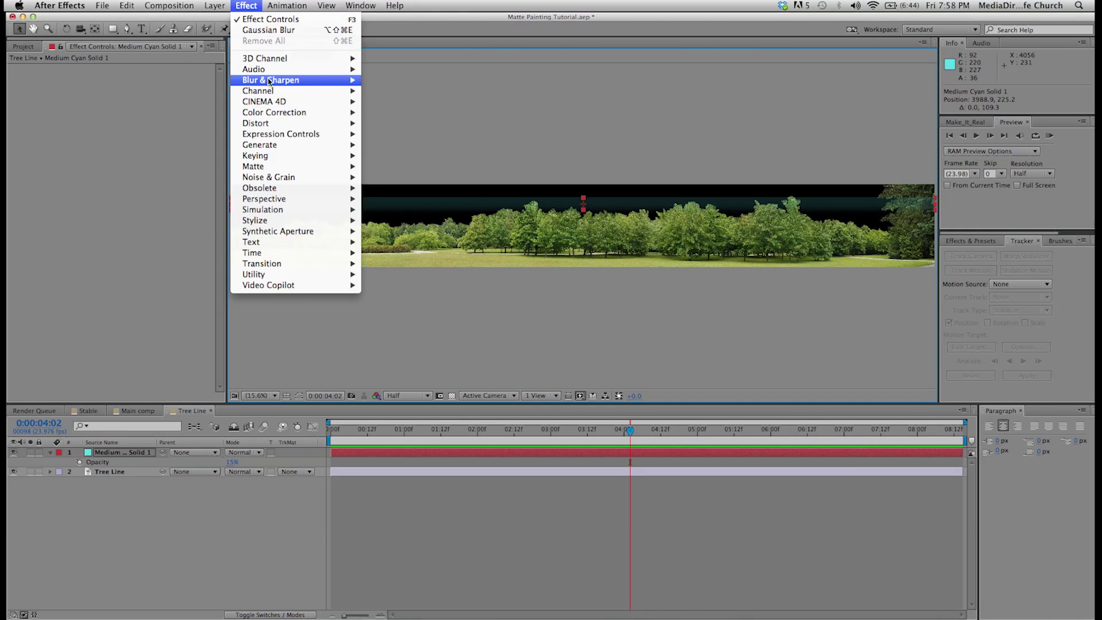
mouse_move(339, 81)
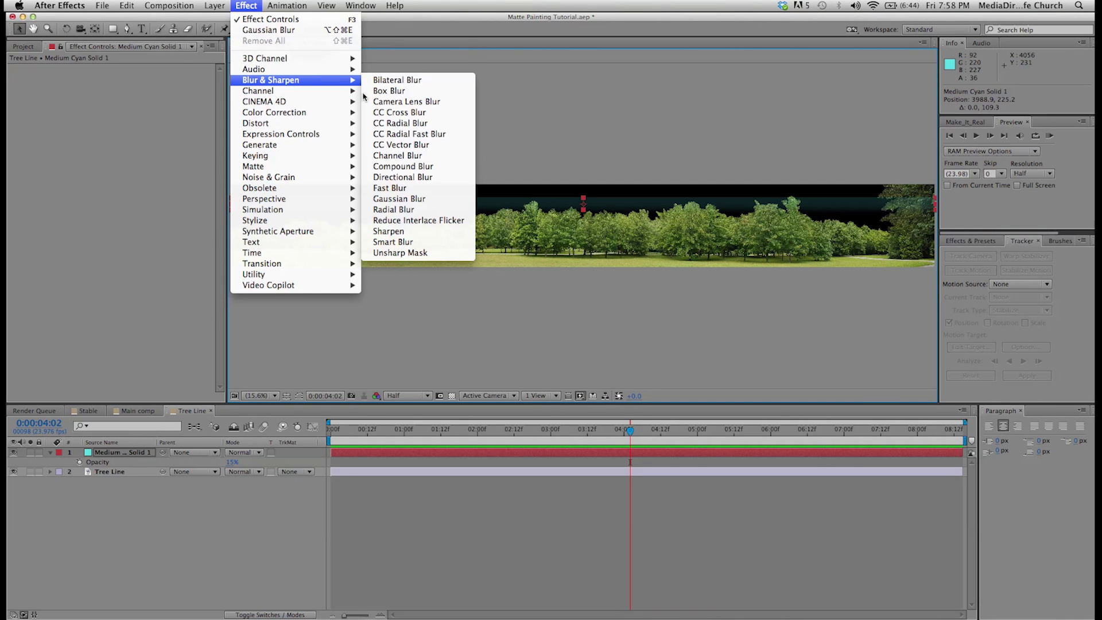
left_click(402, 199)
left_click_drag(132, 78, 221, 68)
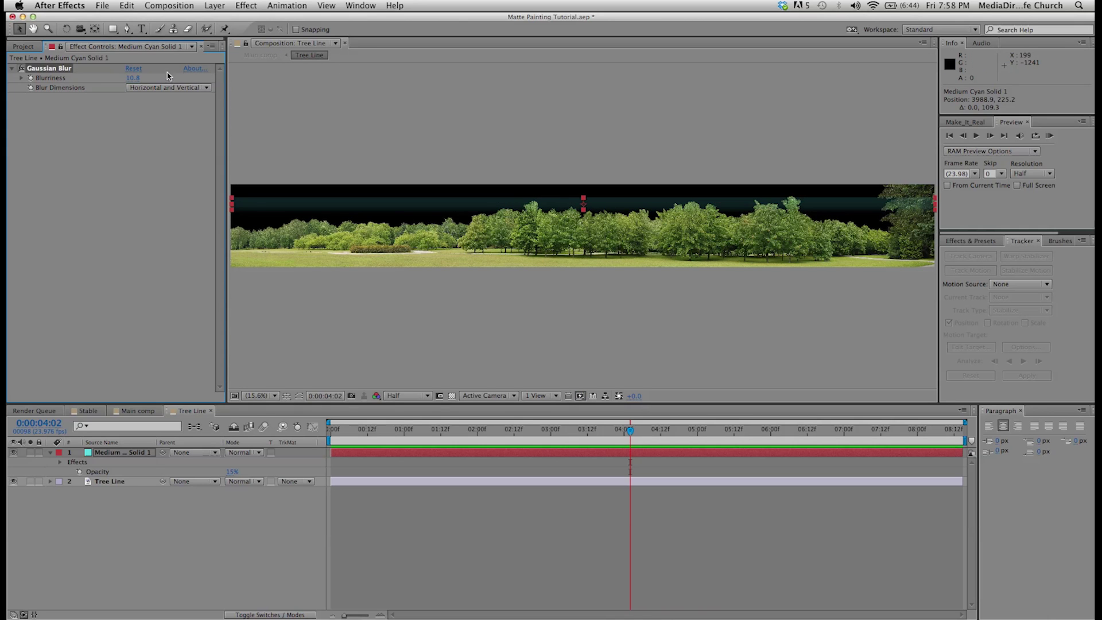
left_click_drag(140, 78, 587, 70)
left_click_drag(252, 68, 244, 66)
left_click_drag(134, 78, 861, 47)
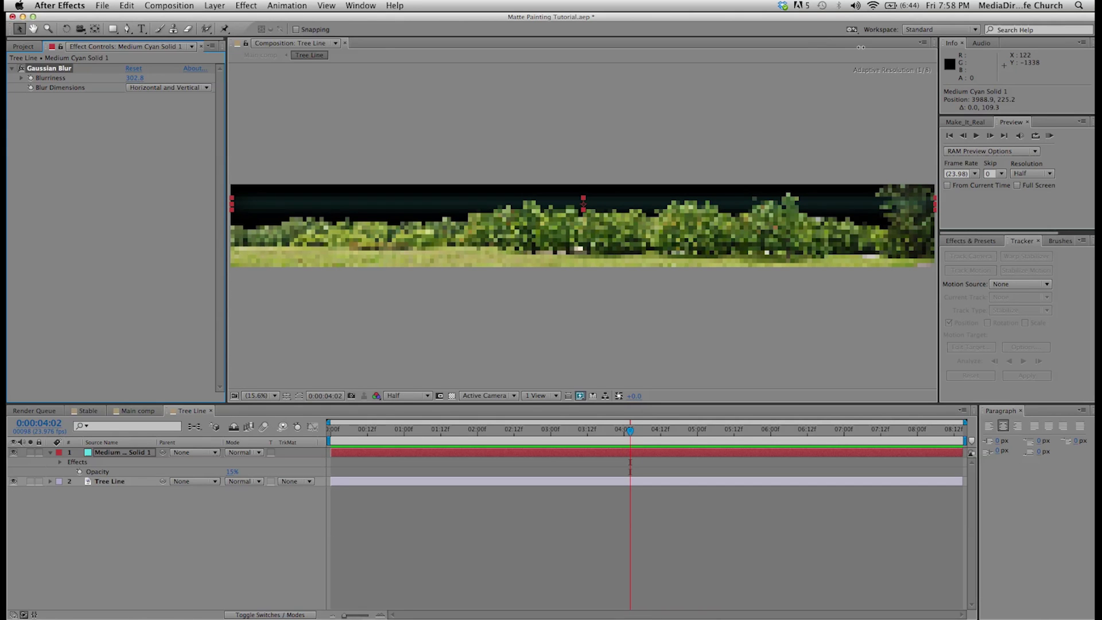
- Stretch the cyan solid's height to 41% and check the composite in Main comp
left_click(583, 211)
left_click_drag(582, 211, 583, 213)
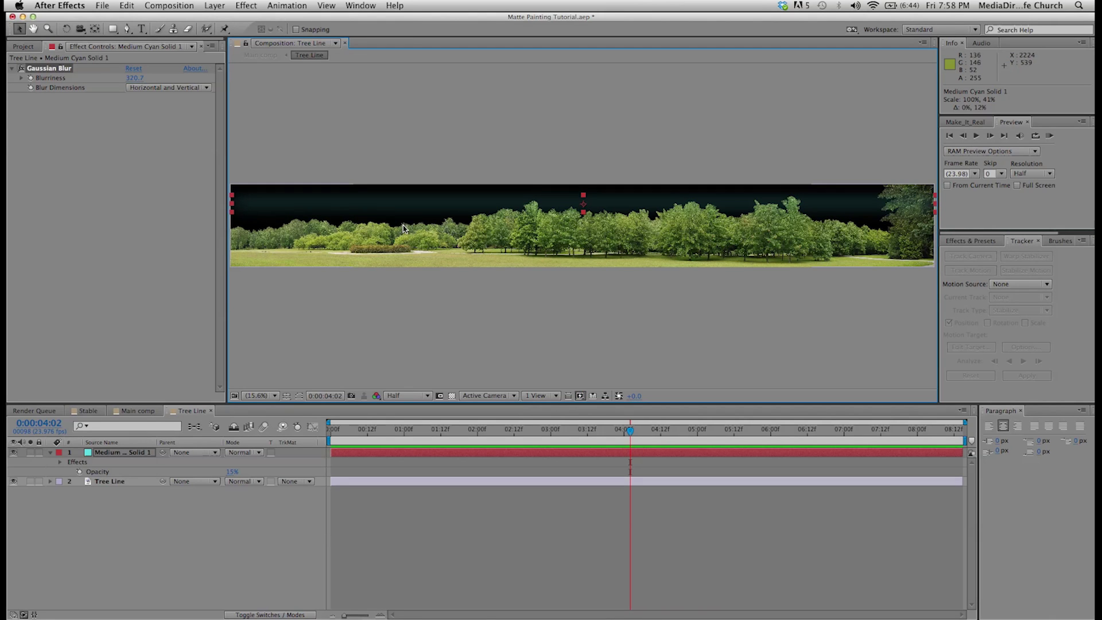
left_click(90, 412)
left_click(135, 412)
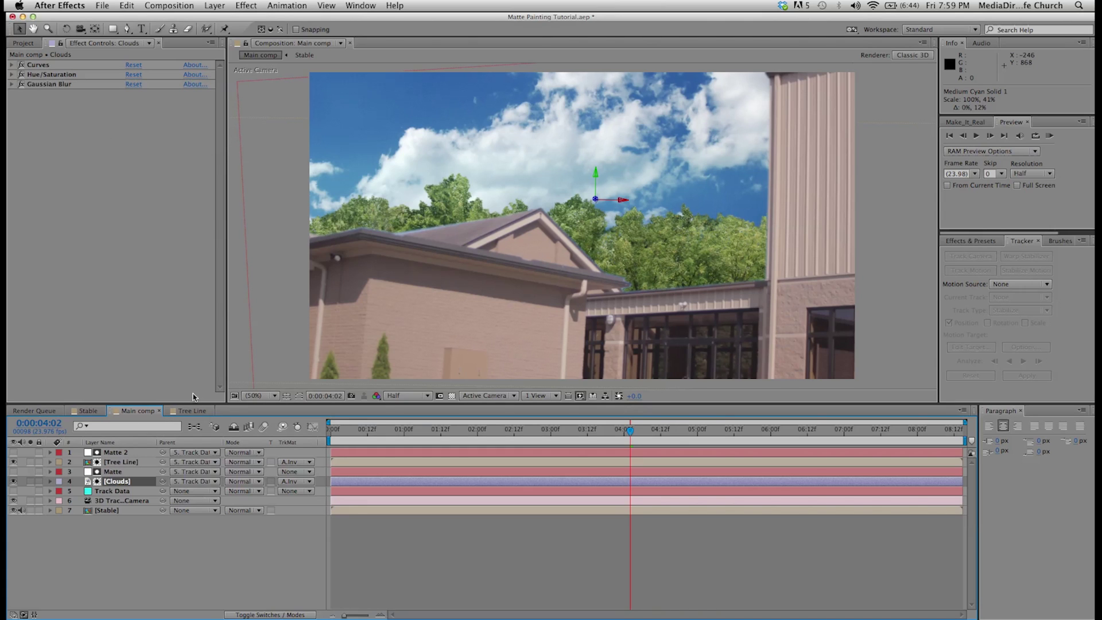
- Add an adjustment layer above the cyan solid in the Tree Line composition
left_click(192, 411)
left_click(119, 463)
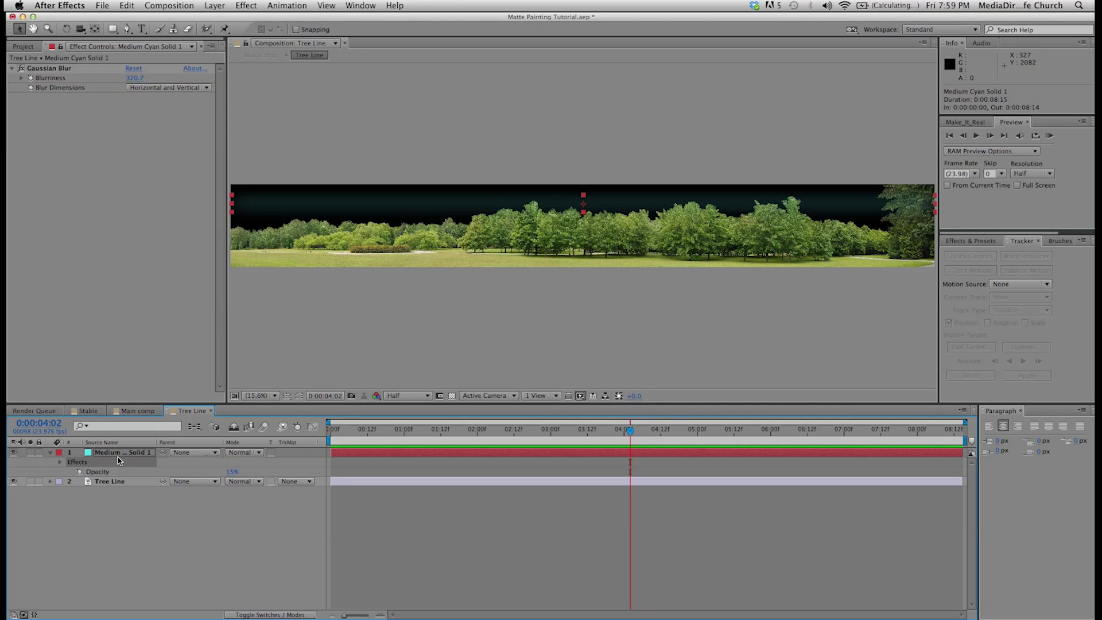
left_click(51, 453)
left_click(108, 454)
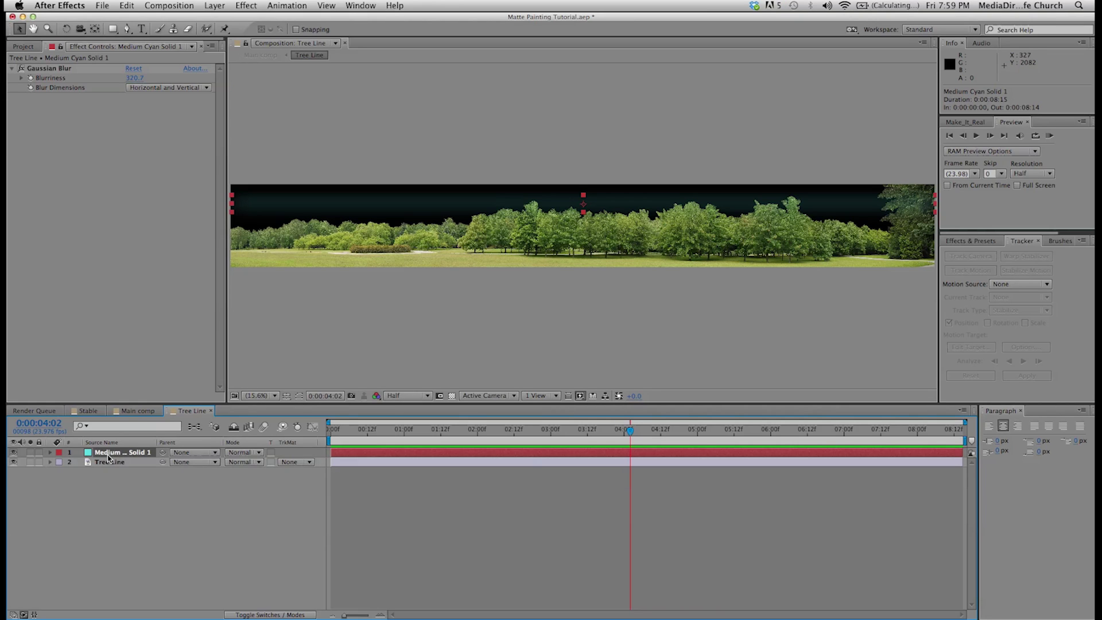
left_click(214, 5)
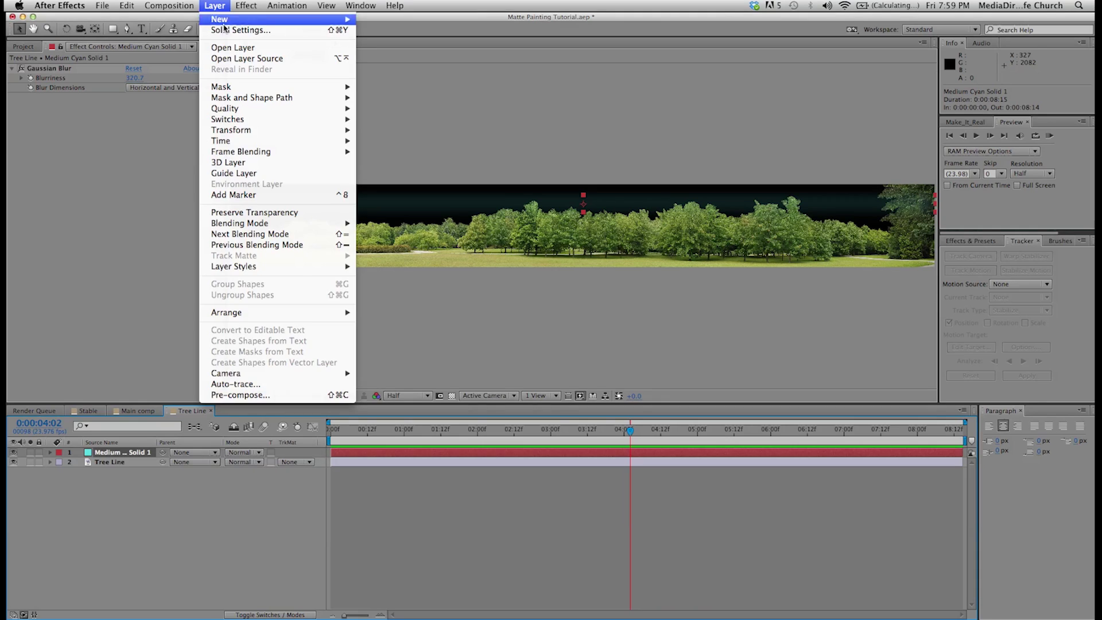
mouse_move(227, 21)
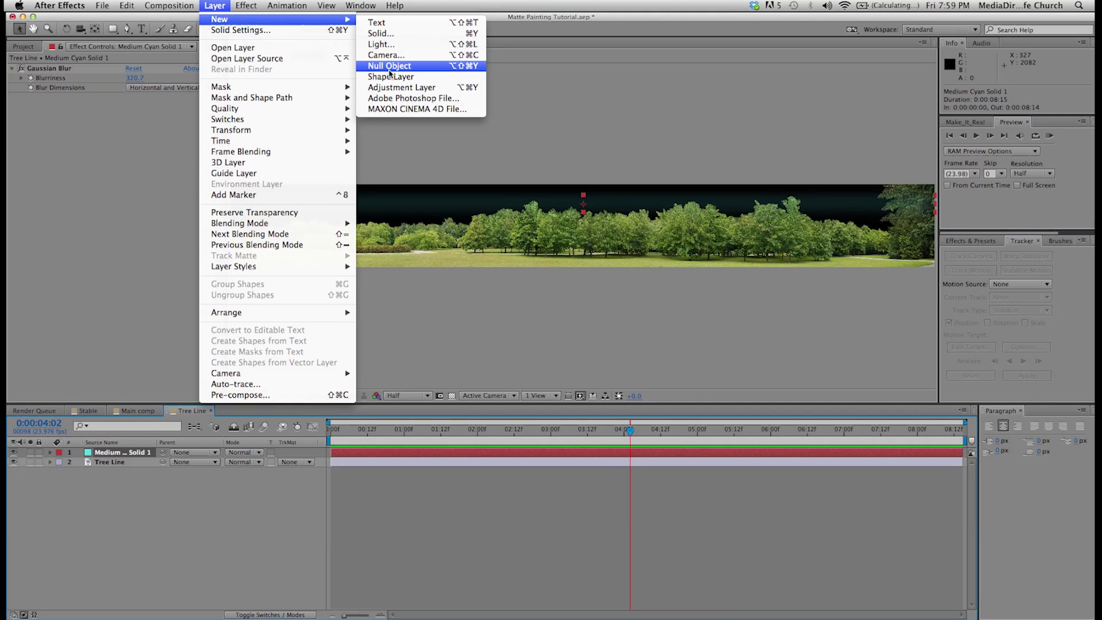
left_click(397, 87)
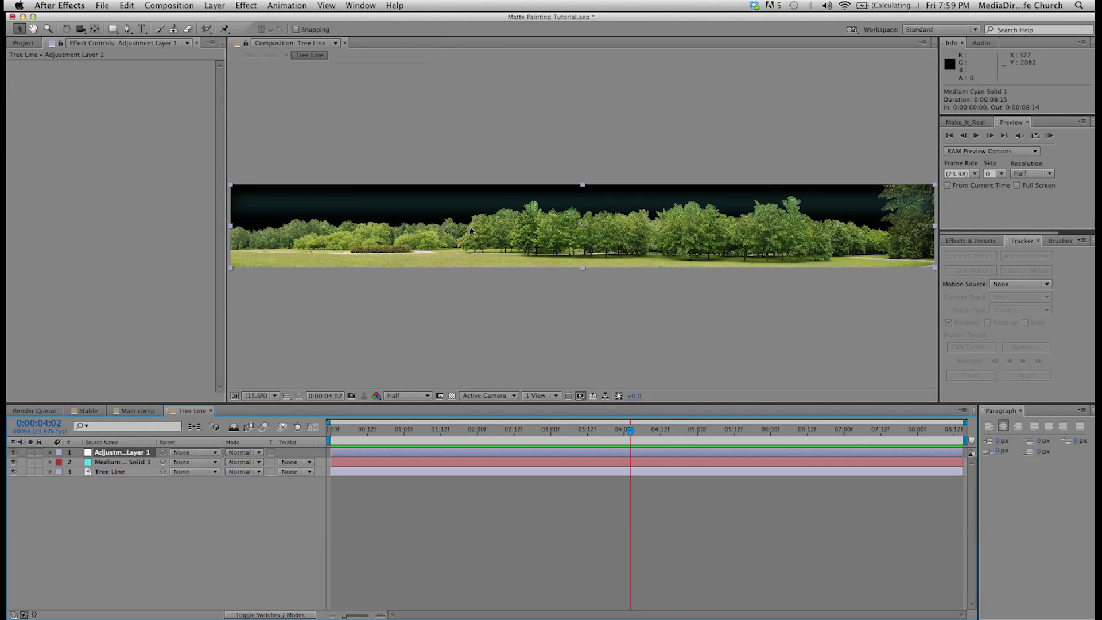
- Draw a rectangular mask on the adjustment layer across the full width of the sky and treetops
left_click(113, 29)
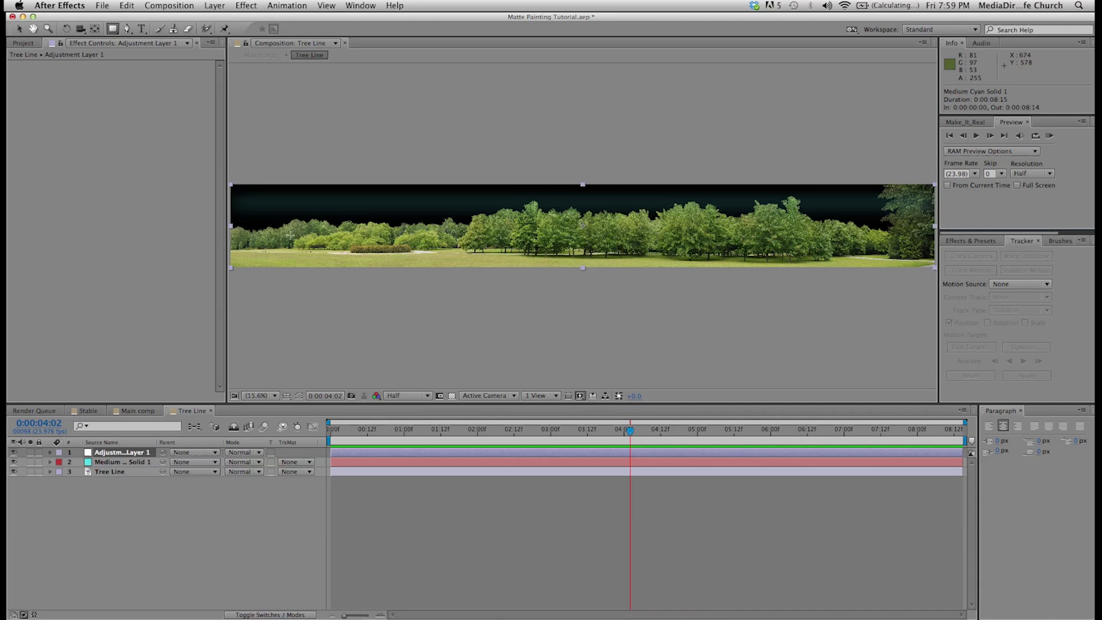
left_click_drag(233, 219, 956, 178)
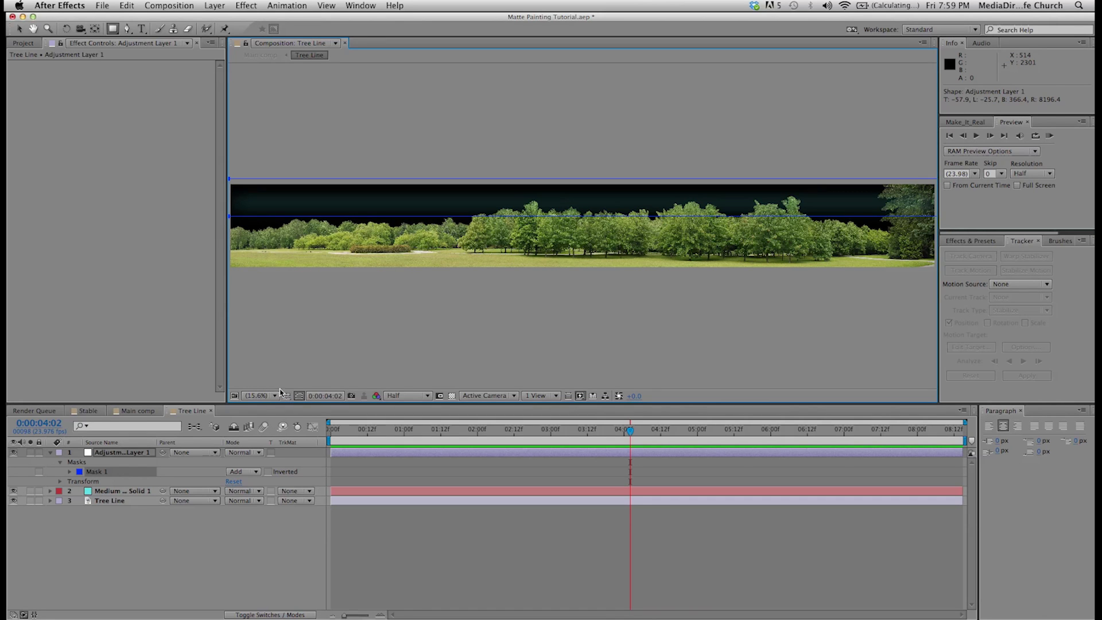
left_click(152, 452)
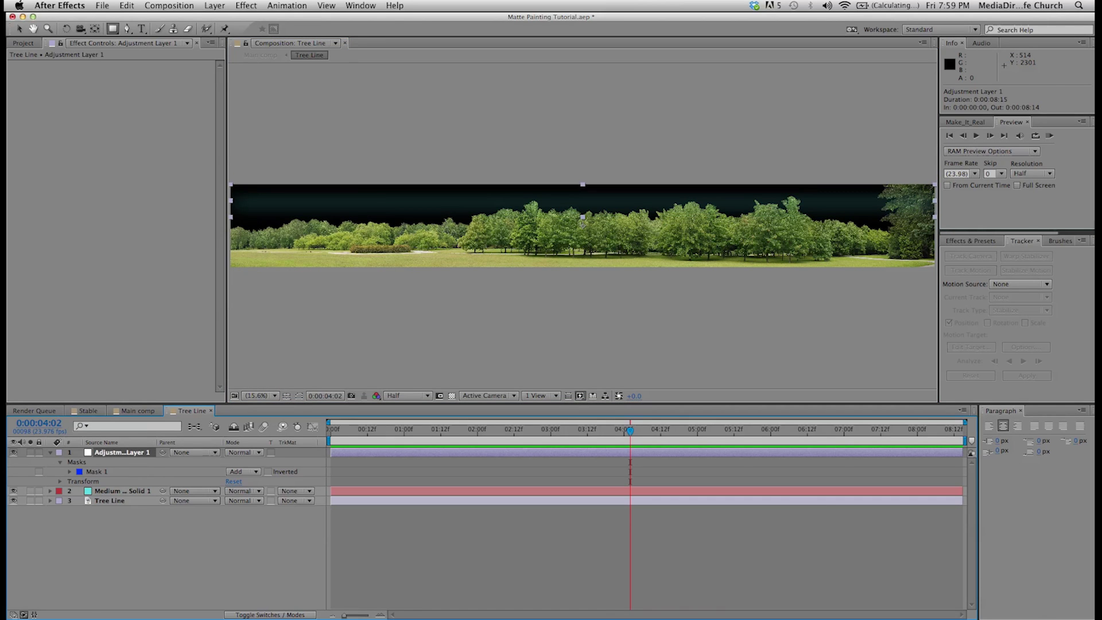
- Apply a Gaussian Blur effect to the adjustment layer with a Blurriness of 1
left_click(247, 5)
left_click(269, 32)
left_click(131, 74)
type("3")
left_click(142, 139)
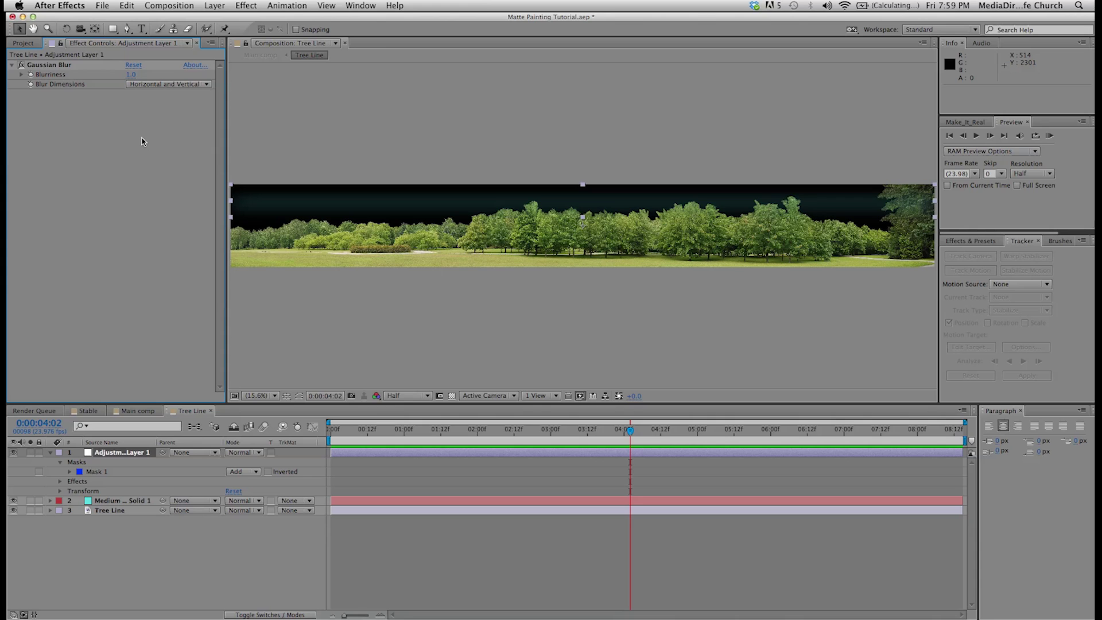
- Try a Blurriness of 2 on the adjustment layer and check the trees in Main comp
left_click(131, 75)
type("2")
key("Return")
left_click(121, 411)
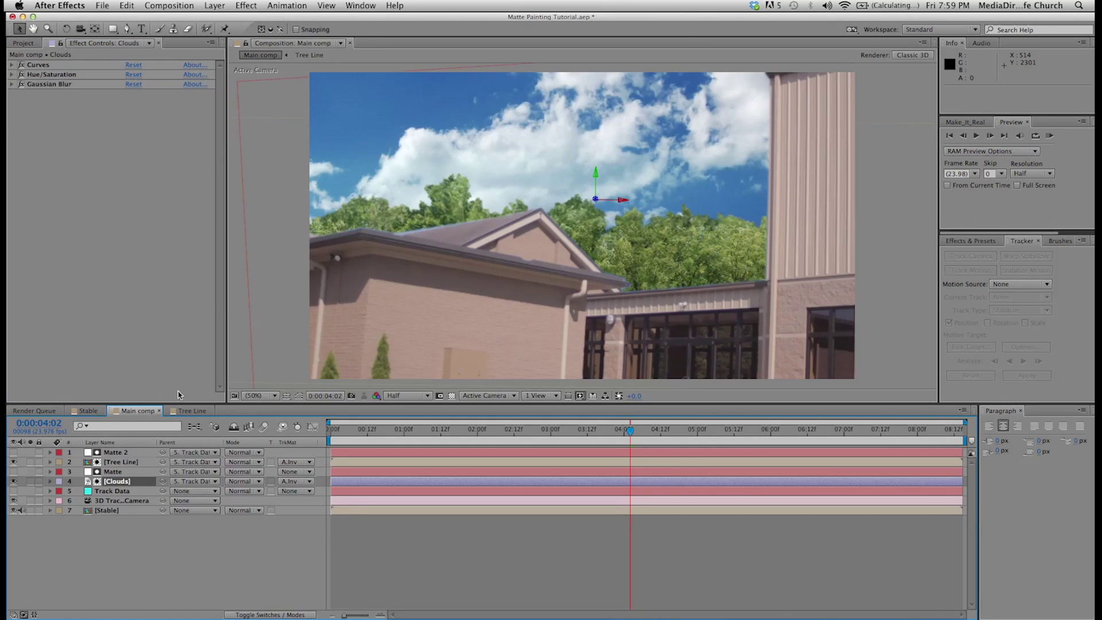
- Set the adjustment layer's Gaussian Blur Blurriness to 1 in the Tree Line composition
left_click(186, 411)
left_click(132, 75)
type("1")
key("Return")
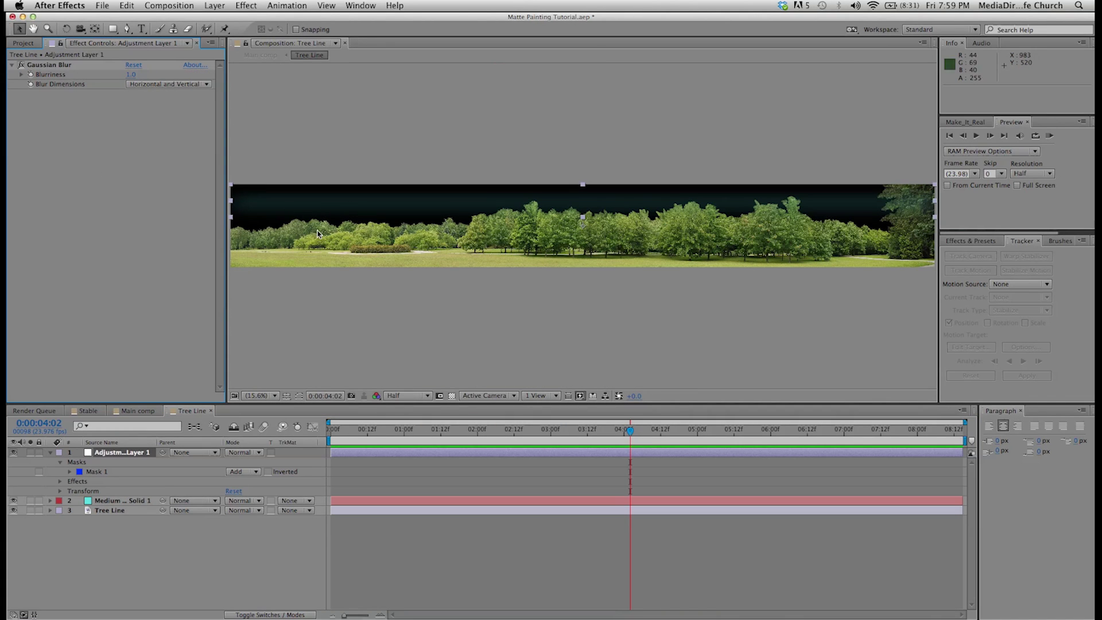
- Nudge the adjustment layer up to about 3982.5, 421.5 and check the composite in Main comp
left_click(112, 454)
key("Up")
key("Up")
key("Up")
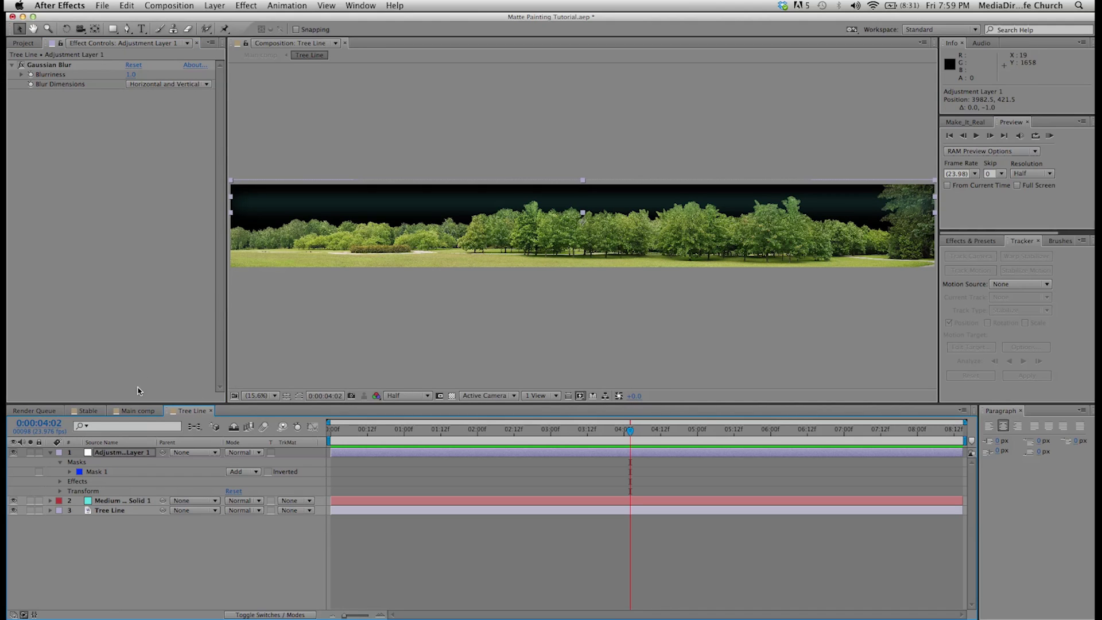
left_click(89, 411)
left_click(131, 411)
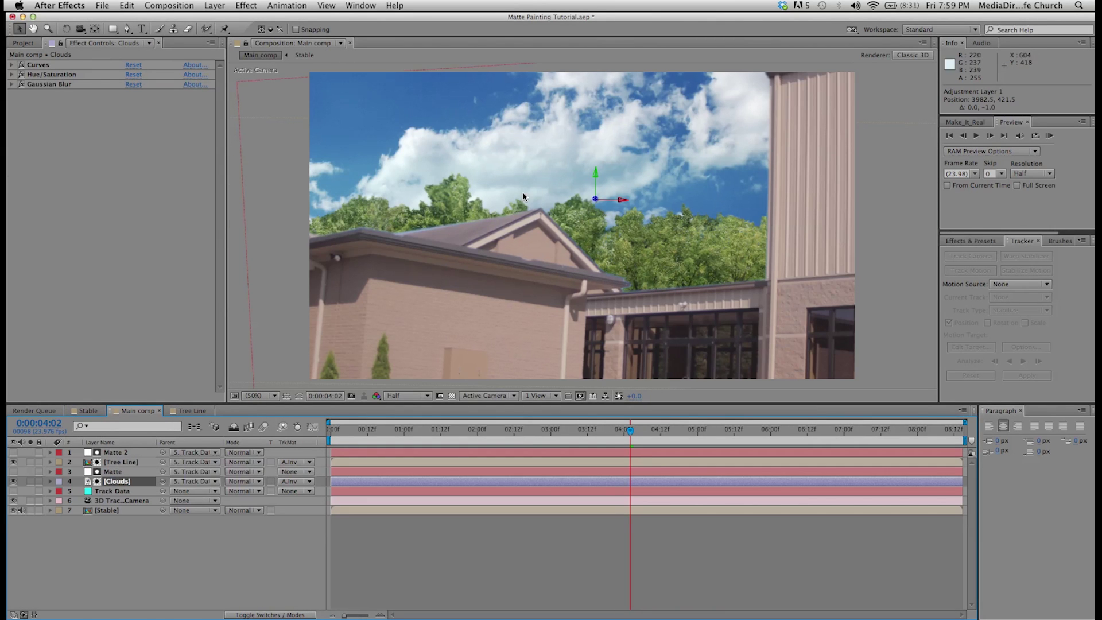
- Adjust the adjustment layer's Gaussian Blur Blurriness in the Tree Line composition and check the trees in Main comp
left_click(182, 412)
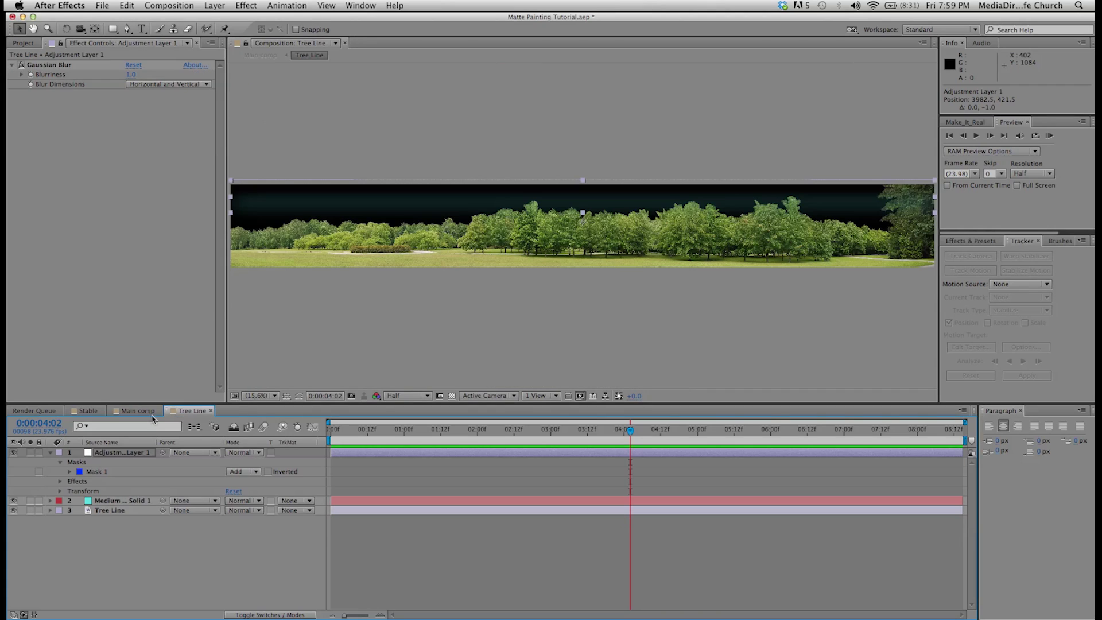
left_click(129, 74)
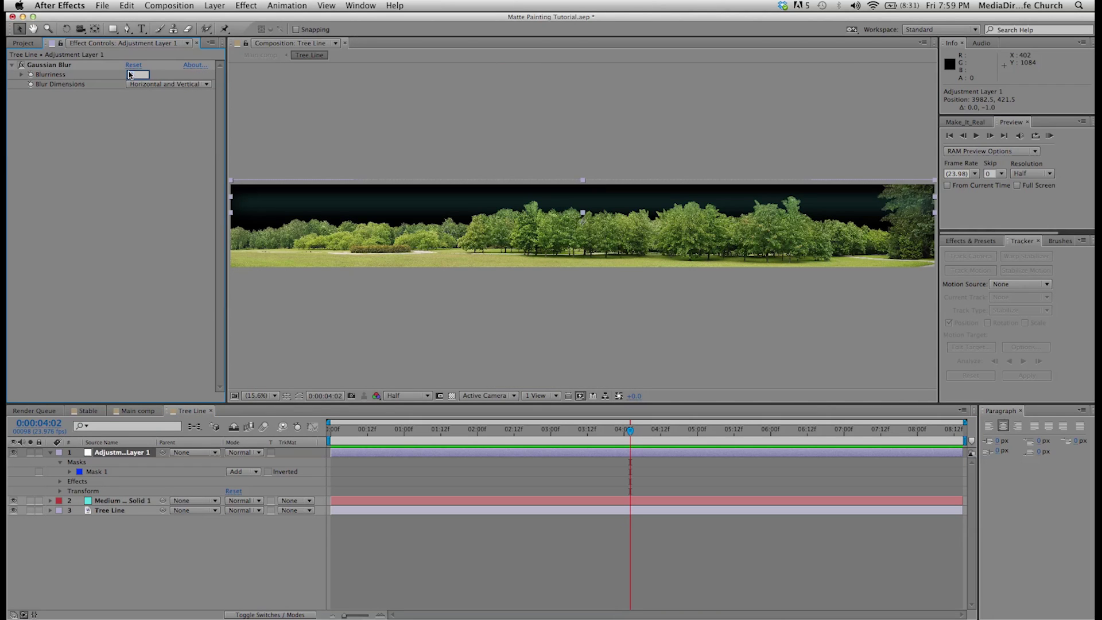
key("Return")
left_click(138, 411)
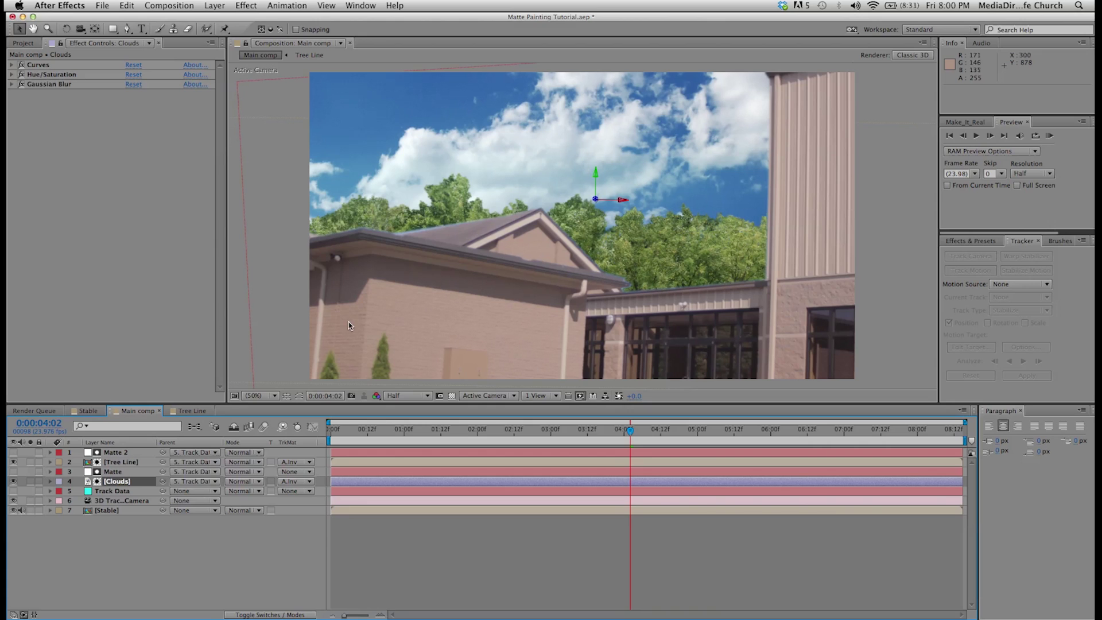
- Create a new composition from Main comp
left_click(31, 45)
left_click(10, 177)
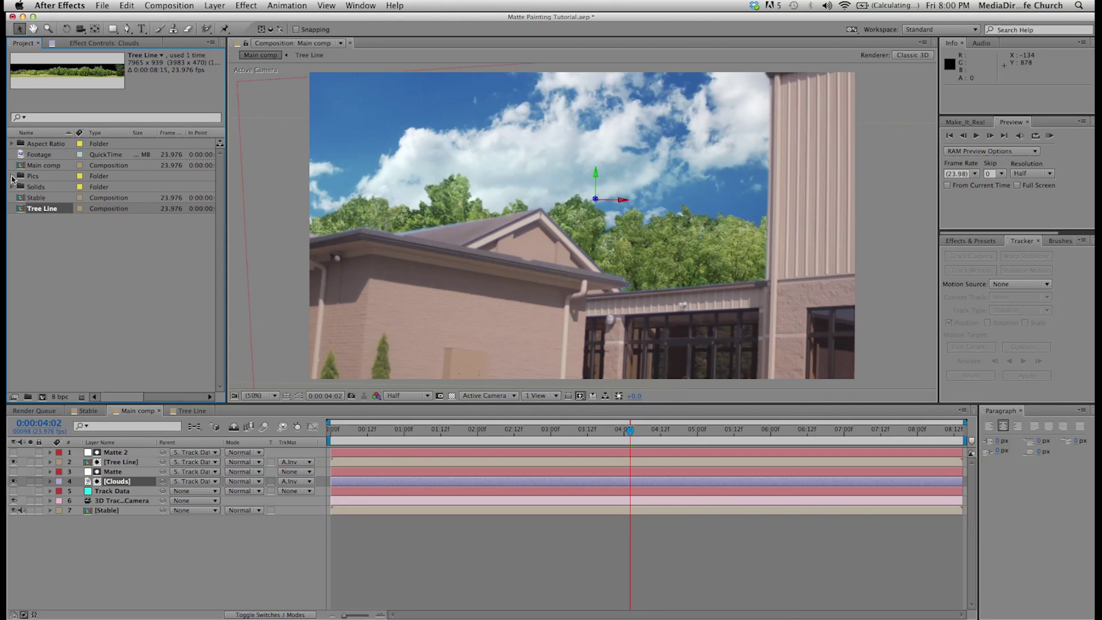
right_click(39, 169)
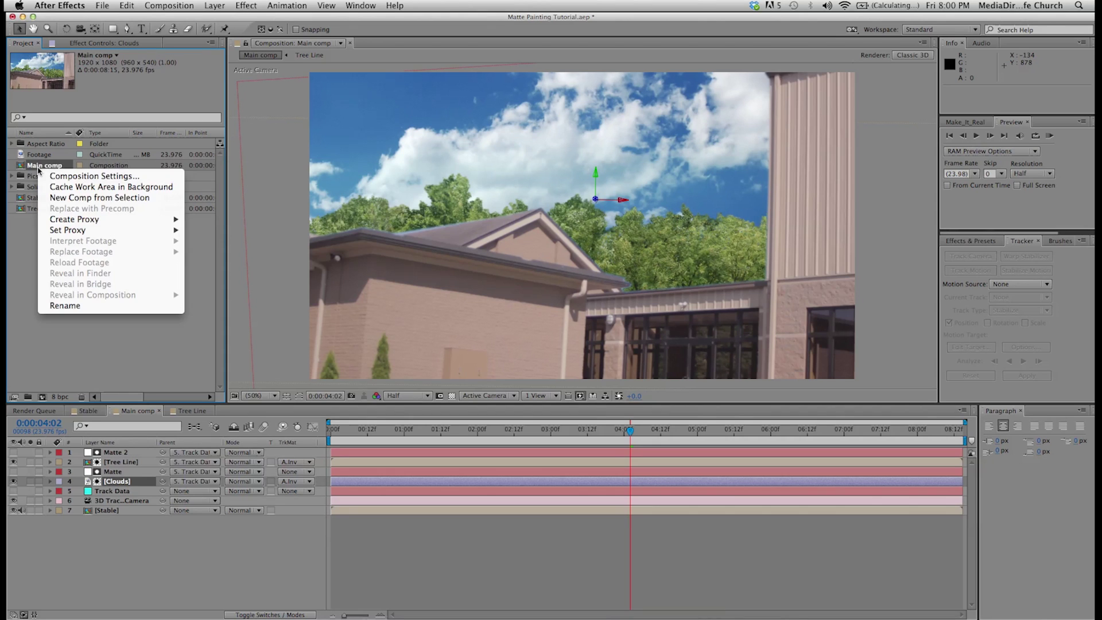
left_click(74, 201)
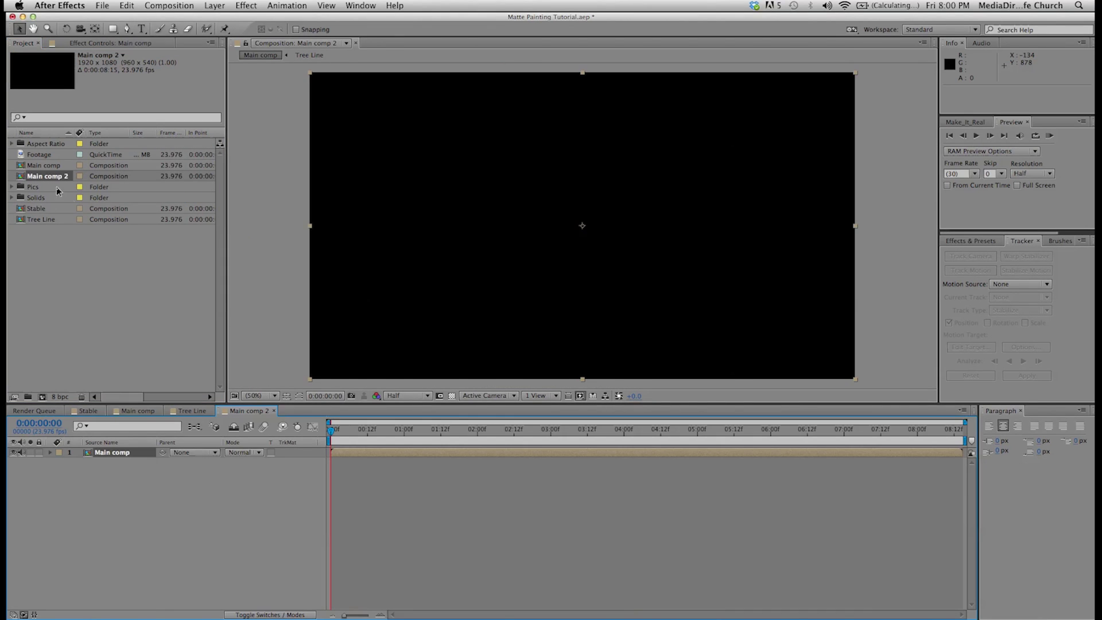
- Rename the new composition Final Comp
key("Return")
left_click(49, 179)
key("Return")
type("Final")
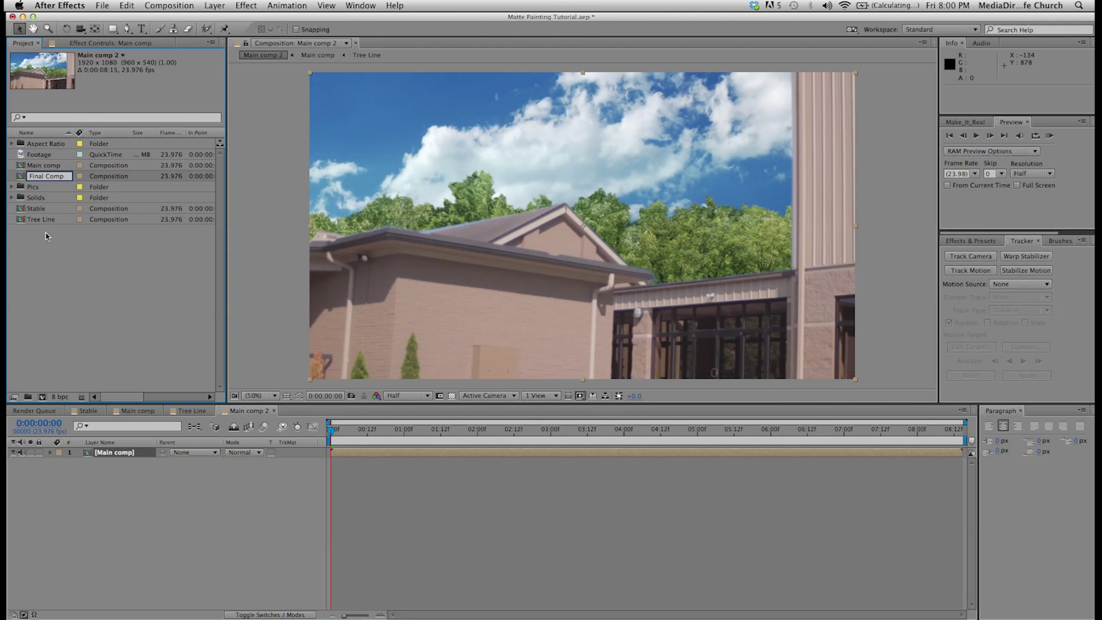
key("Return")
- Apply a Curves color correction effect to the Main comp layer in Final Comp
left_click(110, 453)
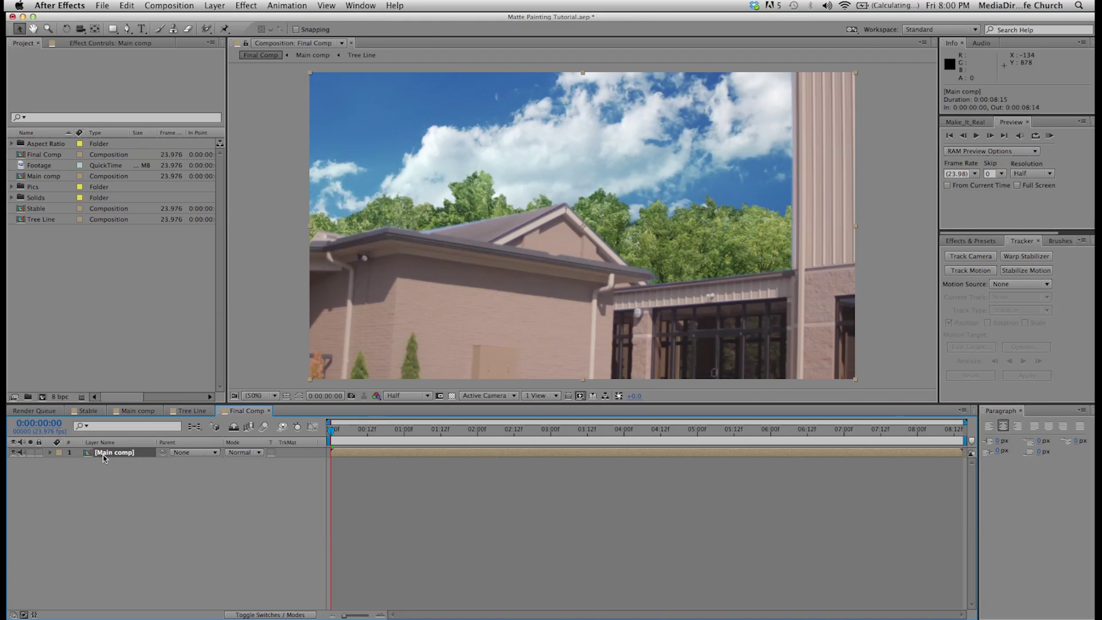
left_click(247, 5)
mouse_move(276, 113)
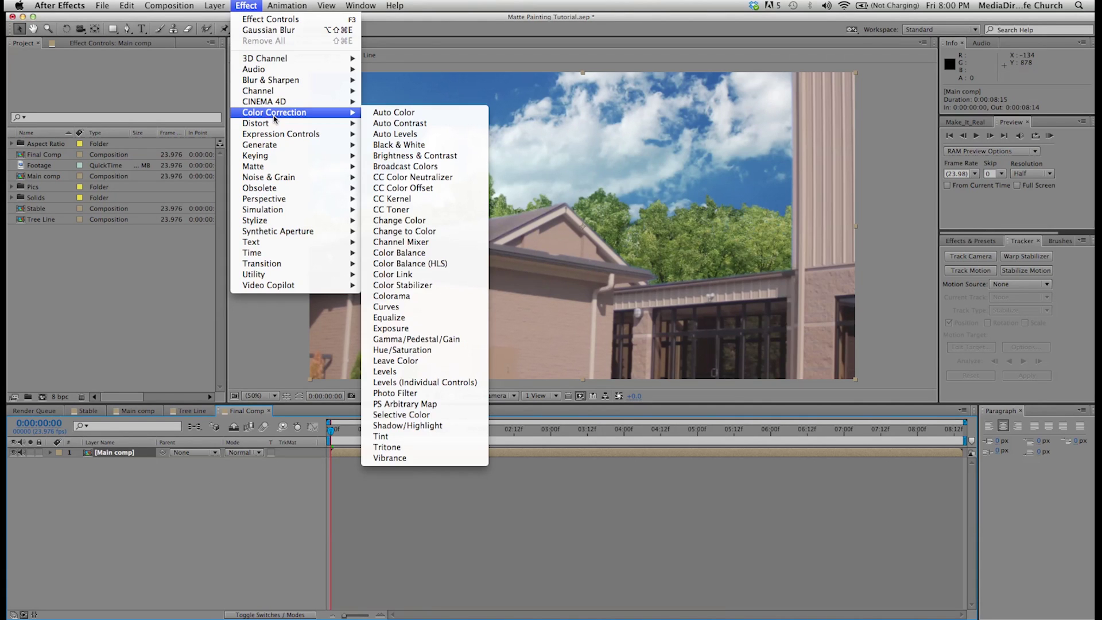
left_click(386, 307)
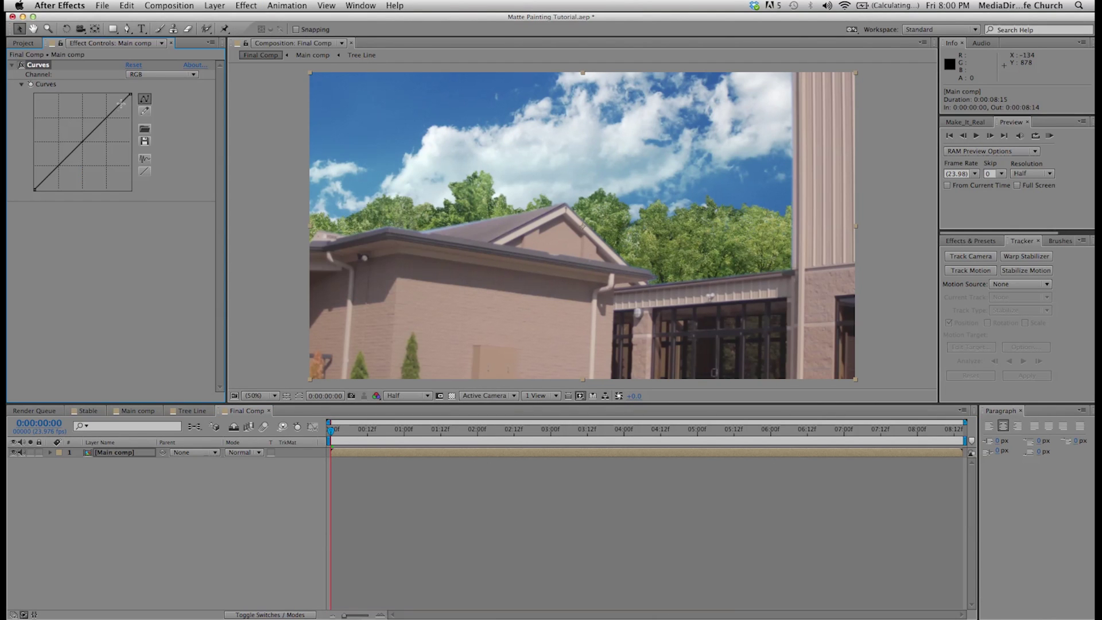
- Shape the RGB curve into a gentle S by raising the highlights and lowering the shadows, undoing the last adjustment
left_click_drag(112, 109, 109, 109)
left_click(57, 167)
left_click_drag(57, 167, 64, 167)
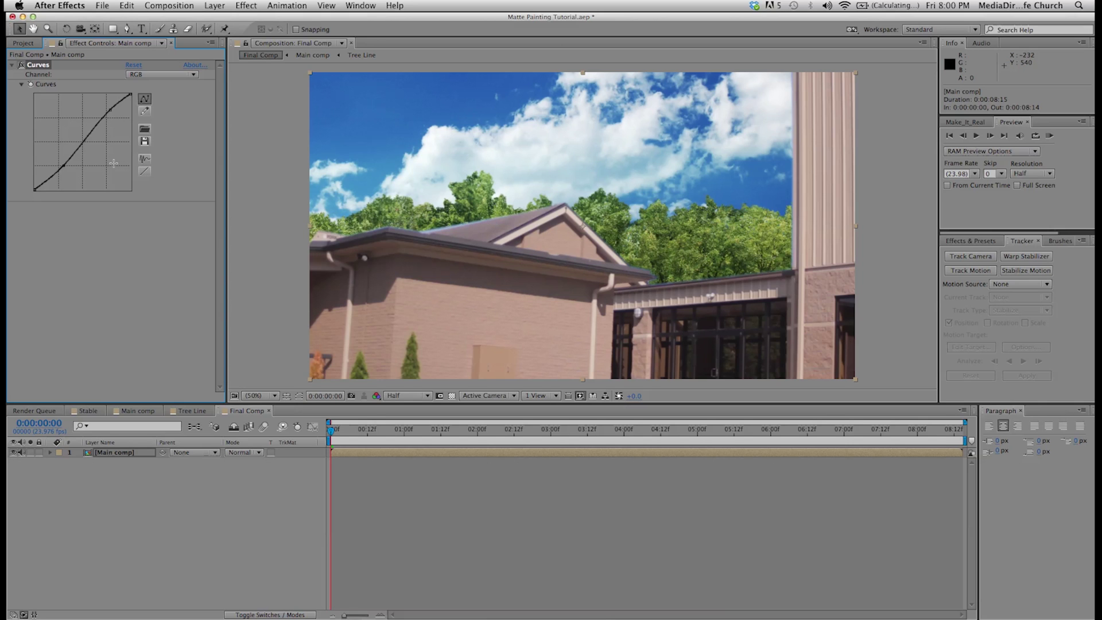
left_click_drag(108, 112, 111, 118)
key("super+z")
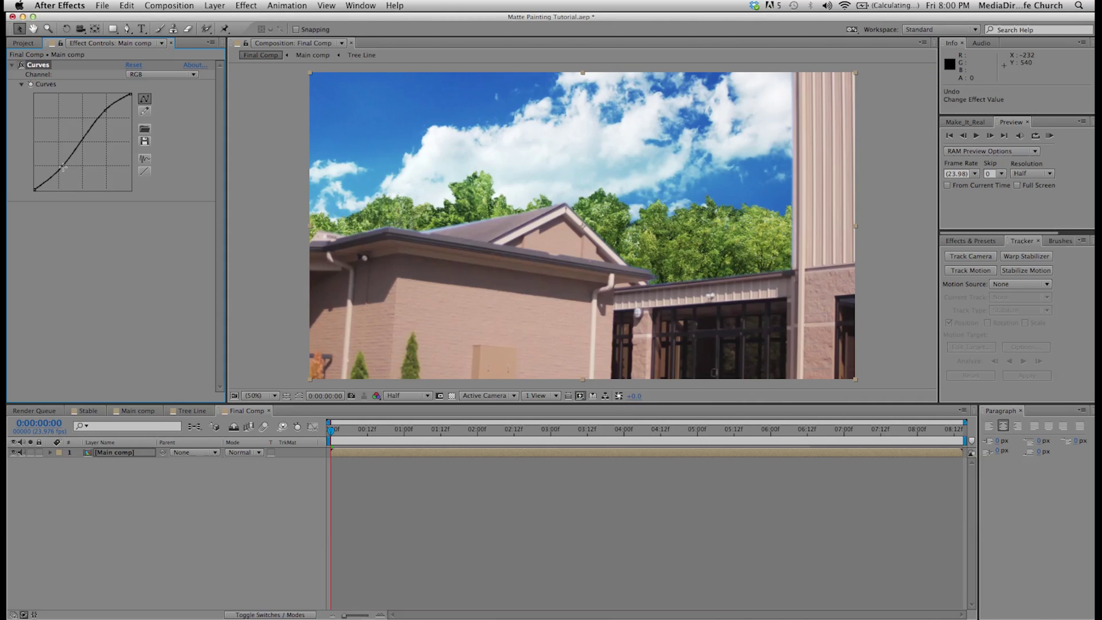
- Add an upper point to the Red channel curve and shift its white endpoint slightly inward to warm the highlights
left_click(148, 75)
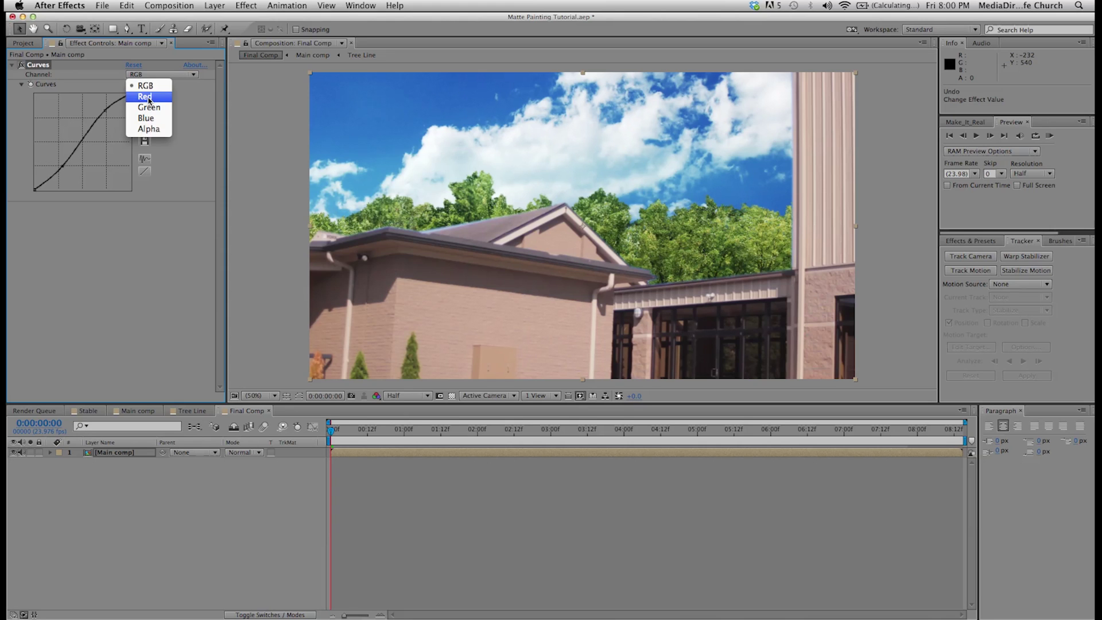
left_click(149, 100)
left_click(108, 125)
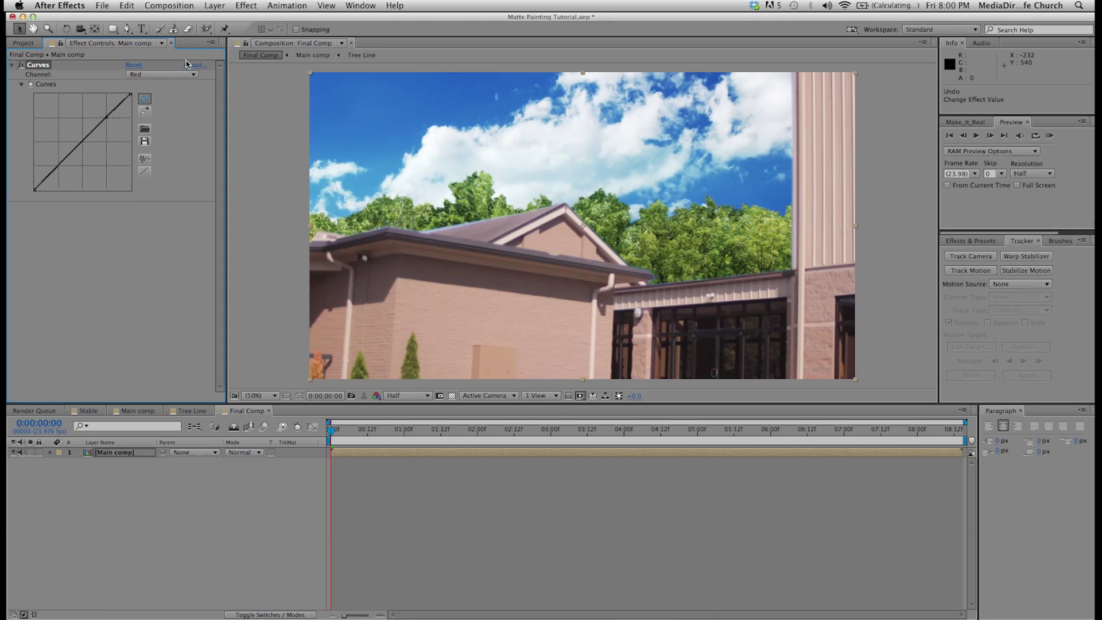
left_click(174, 76)
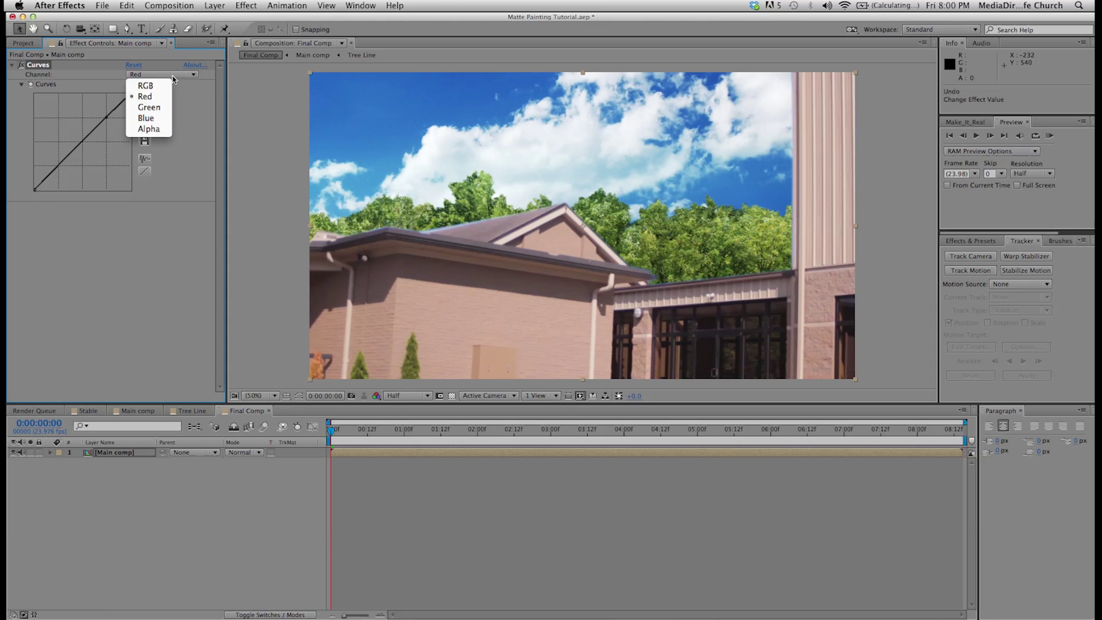
left_click(113, 105)
left_click_drag(125, 97, 127, 96)
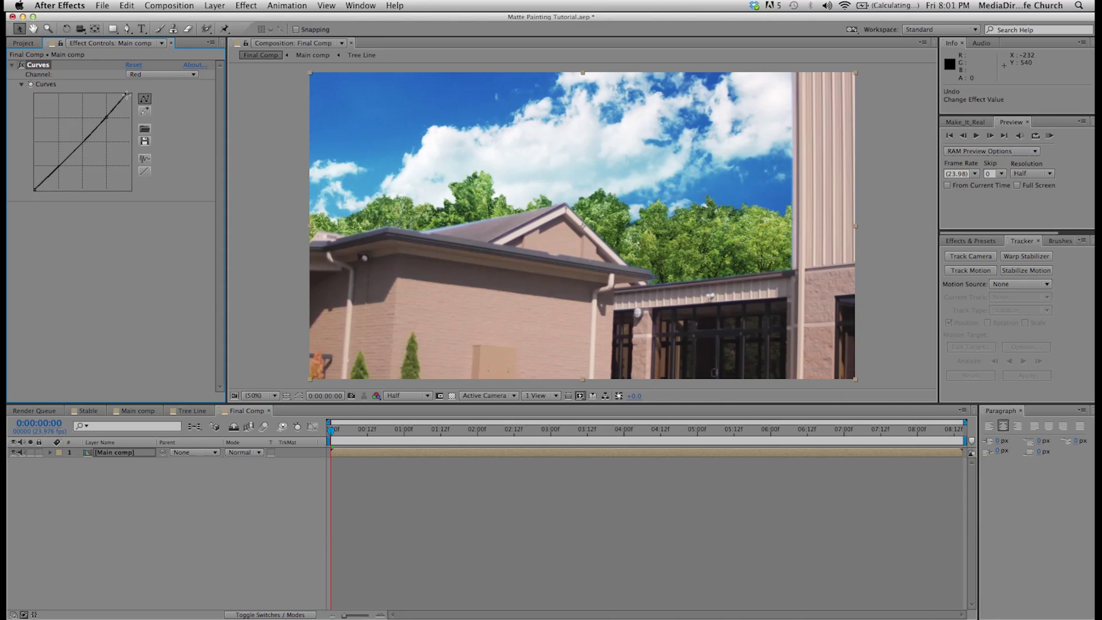
- Try shifting the Green channel curve's black point inward and undo the change
left_click(155, 76)
left_click(148, 107)
left_click_drag(35, 189, 36, 192)
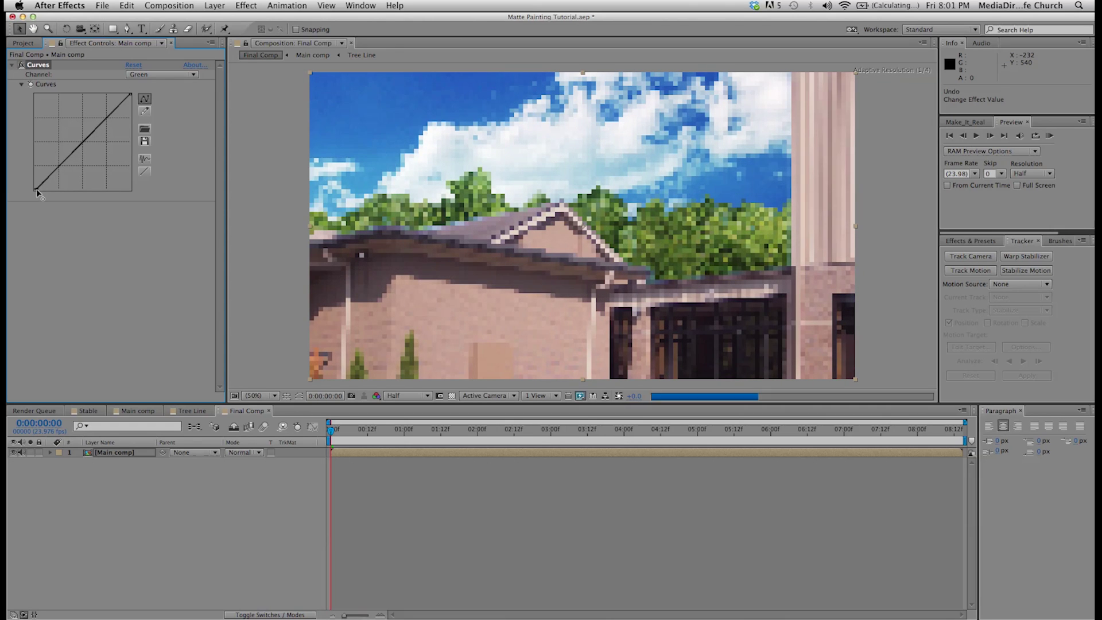
left_click_drag(34, 191, 42, 195)
key("cmd+z")
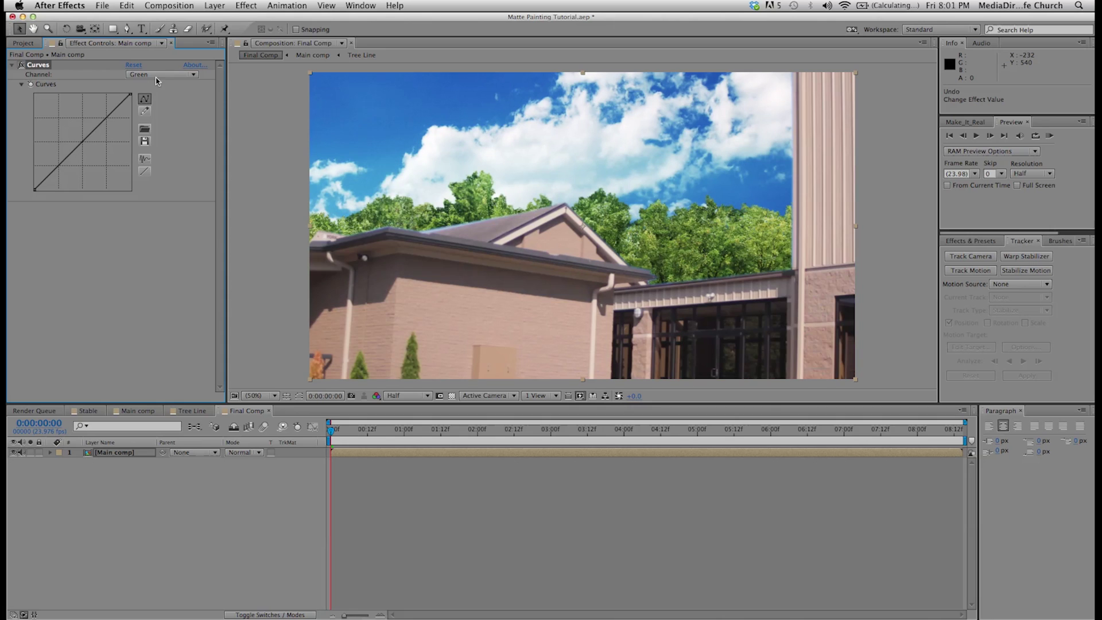
- Raise the Blue channel curve's black point slightly to add blue to the shadows
left_click(152, 76)
left_click(146, 118)
left_click_drag(44, 181, 43, 188)
key("cmd+z")
left_click_drag(35, 192, 35, 184)
- Rebalance the individual color channel curves, lowering the upper Red point slightly and raising the midtones a little
left_click(141, 75)
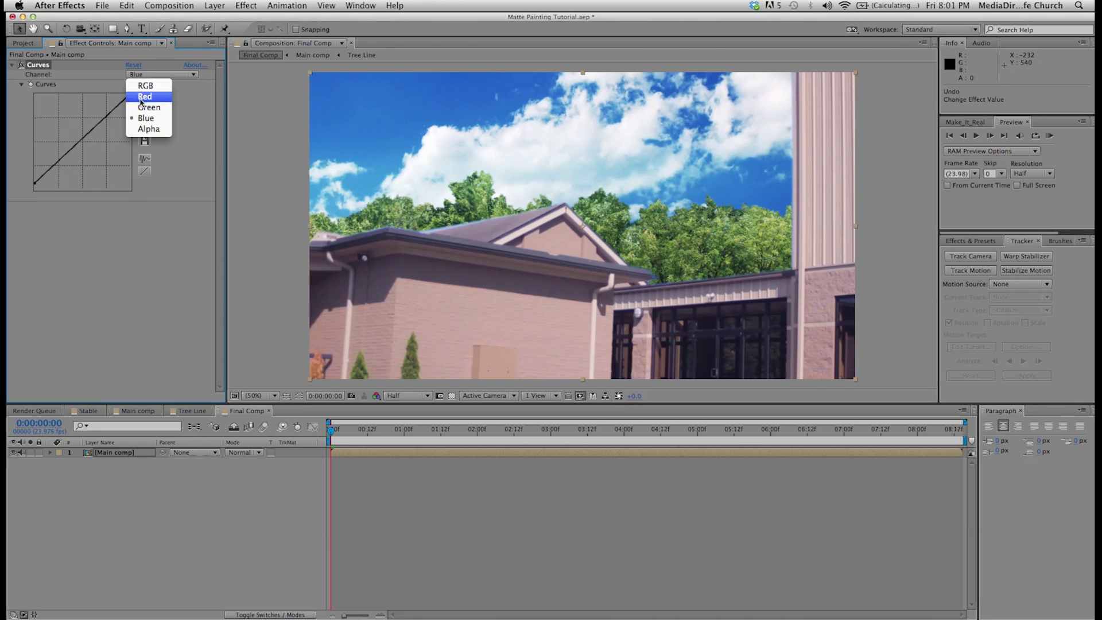
left_click(141, 108)
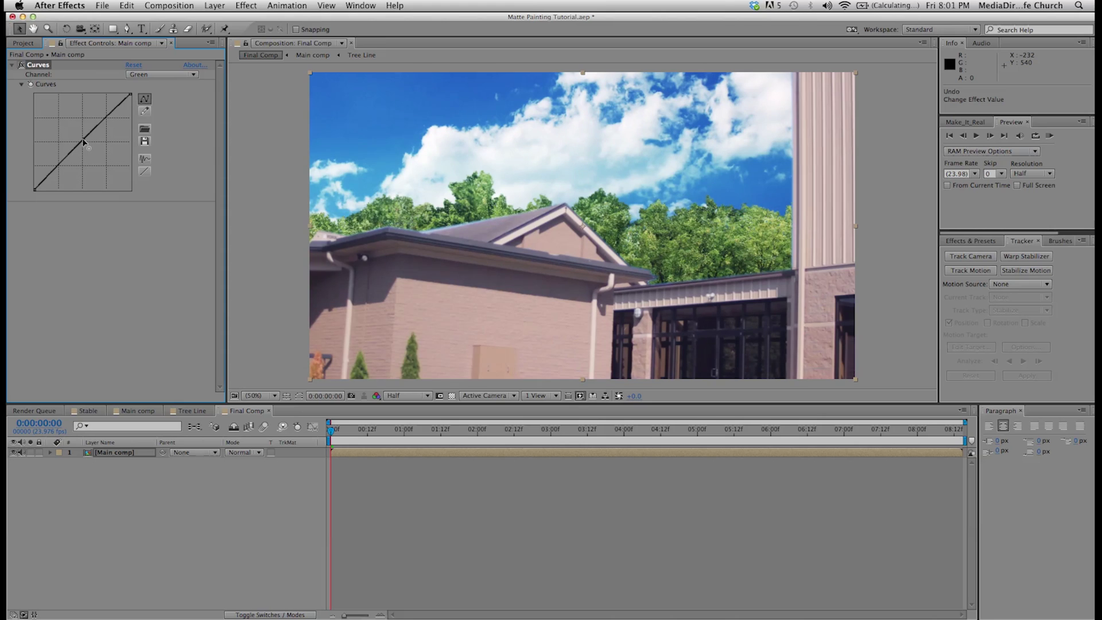
left_click(144, 74)
left_click(141, 97)
left_click_drag(105, 117, 105, 120)
left_click(153, 76)
left_click(120, 136)
left_click_drag(85, 143, 85, 140)
- Raise the lower point of the RGB curve slightly to soften the shadow contrast
left_click(157, 73)
left_click(151, 82)
left_click_drag(65, 171, 59, 166)
left_click(243, 219)
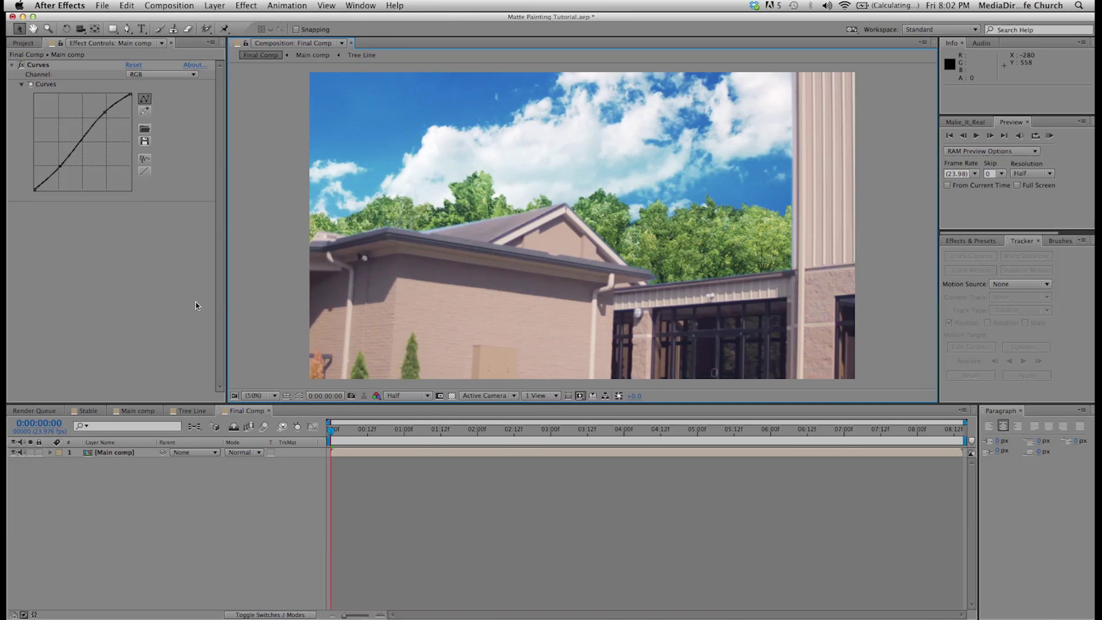
left_click(24, 43)
left_click(121, 44)
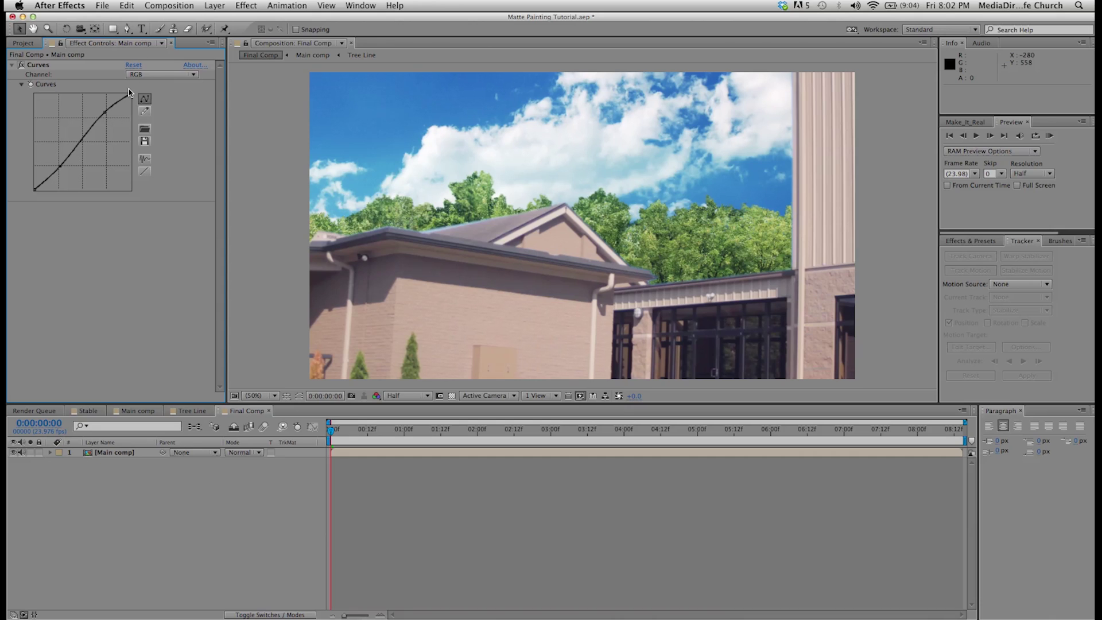
left_click(89, 67)
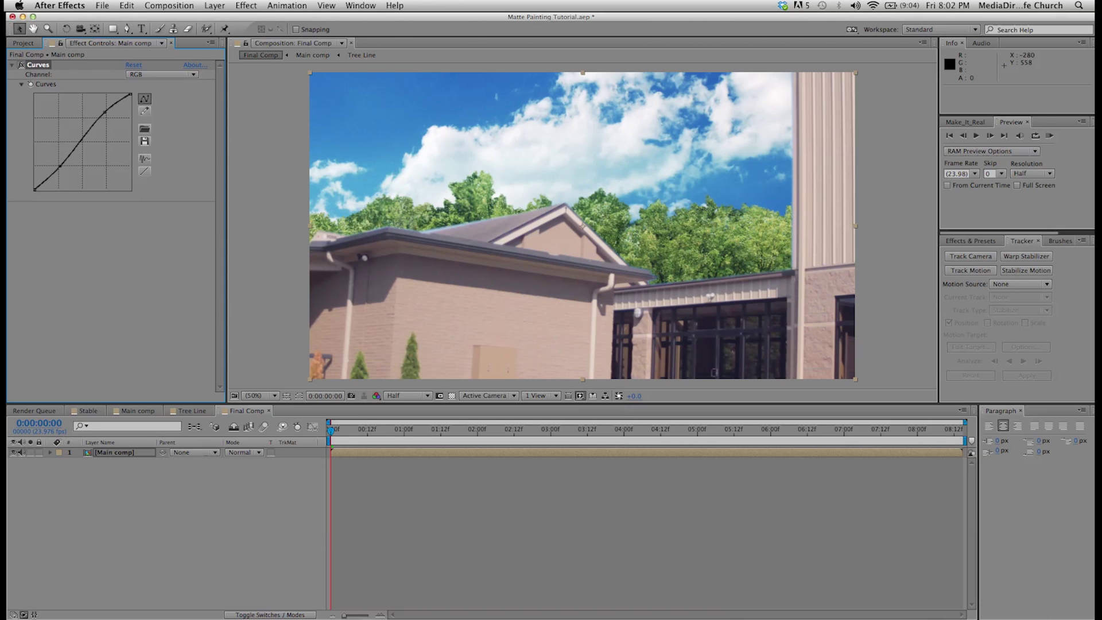
left_click(214, 5)
mouse_move(220, 21)
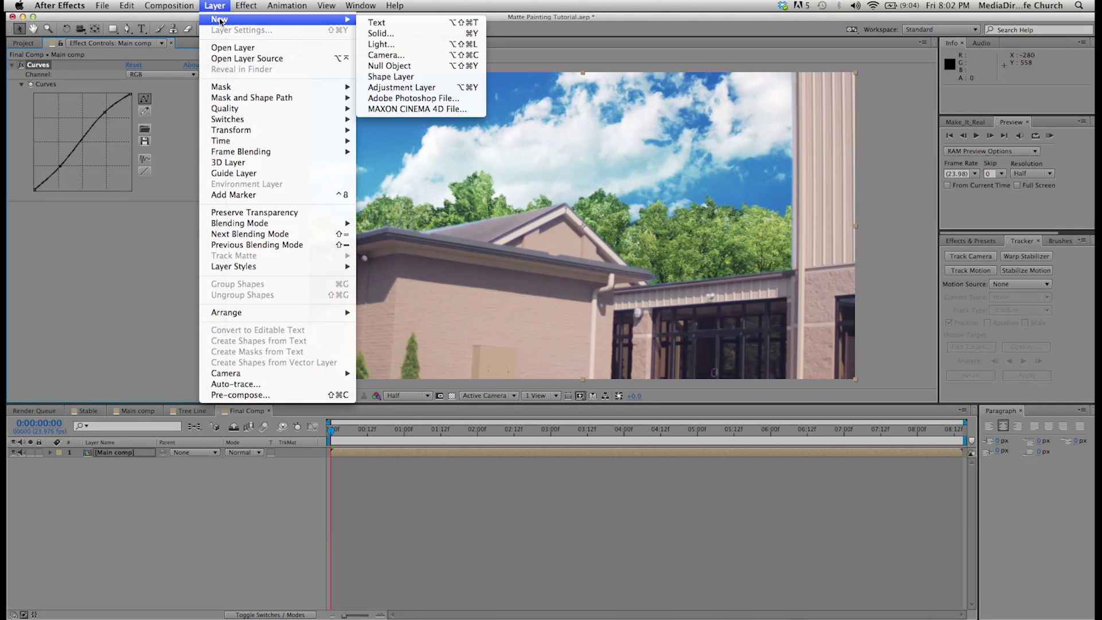
left_click(103, 272)
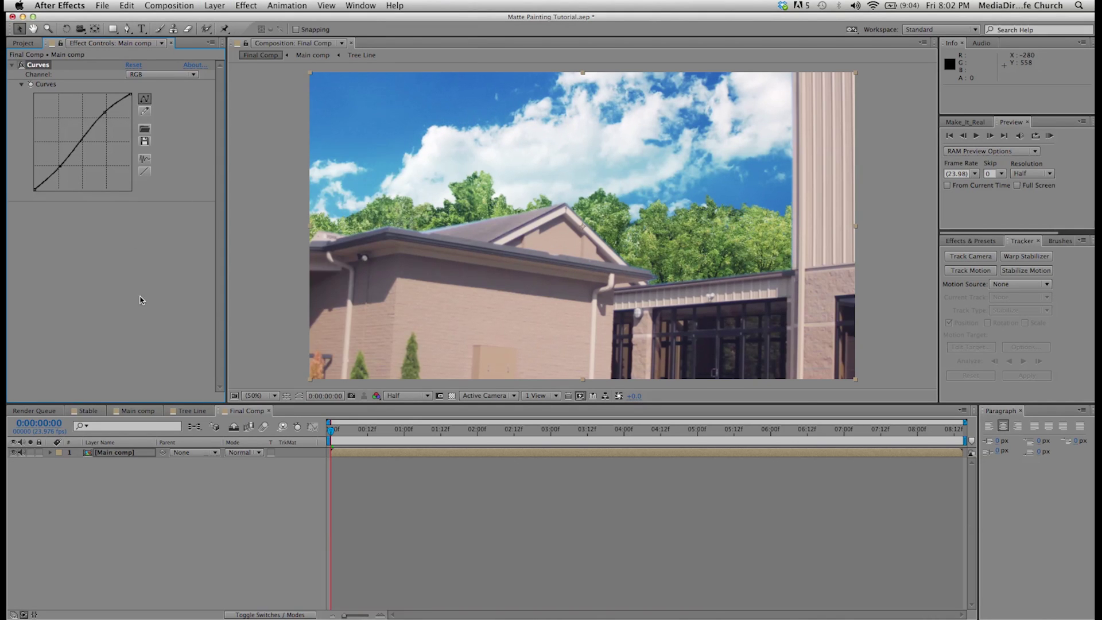
- Create a black 1920 x 1080 px solid in Final Comp
left_click(212, 5)
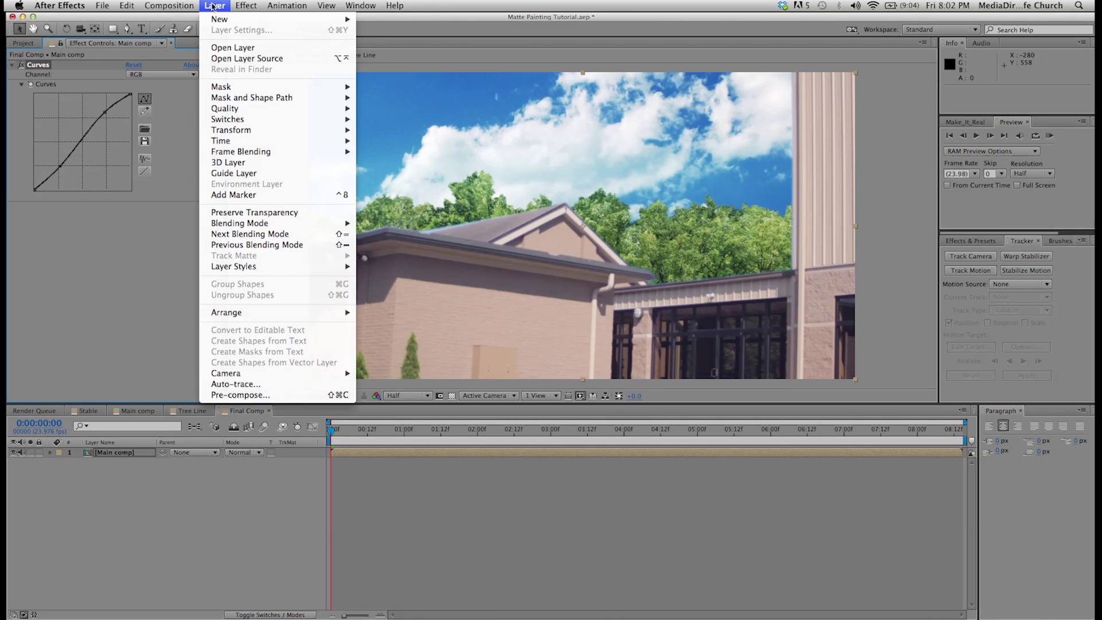
mouse_move(221, 19)
left_click(380, 33)
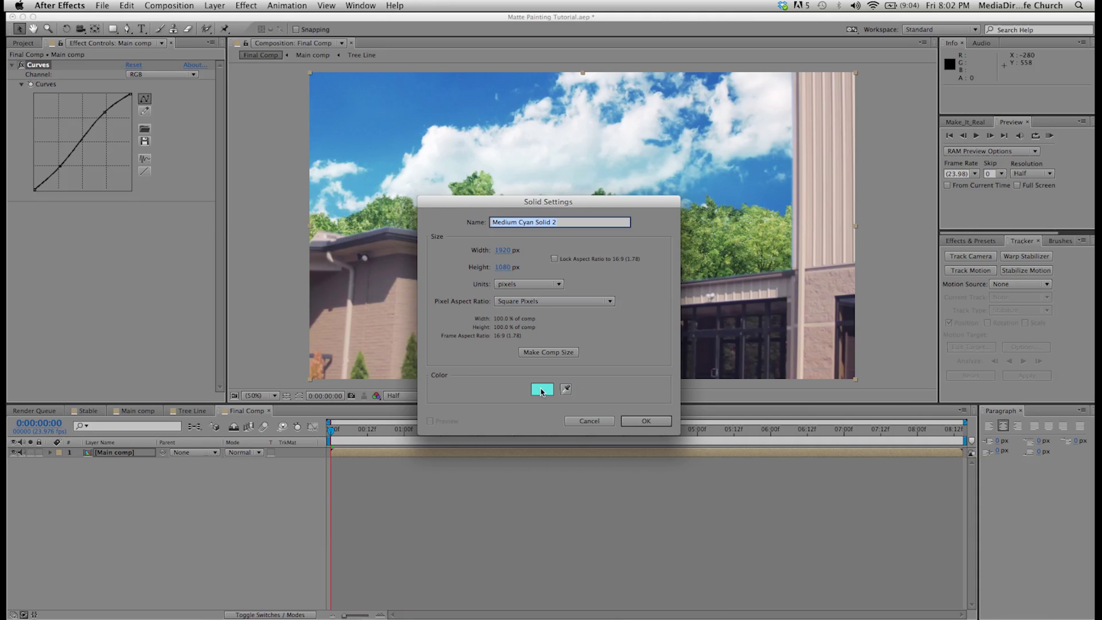
left_click(542, 392)
left_click_drag(298, 448, 353, 580)
left_click(417, 311)
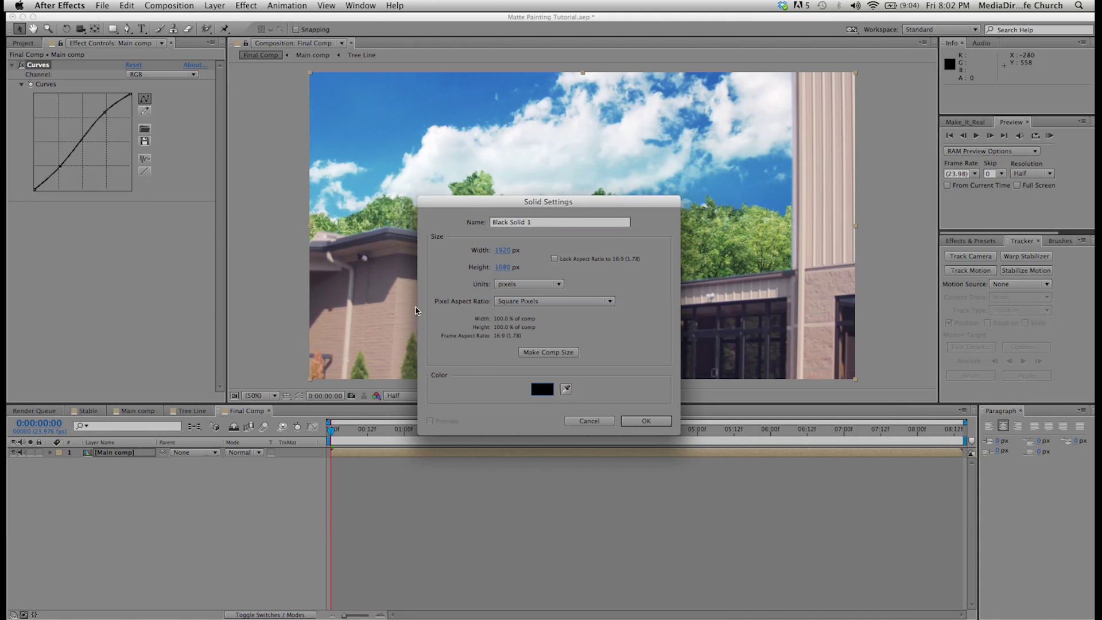
left_click(645, 420)
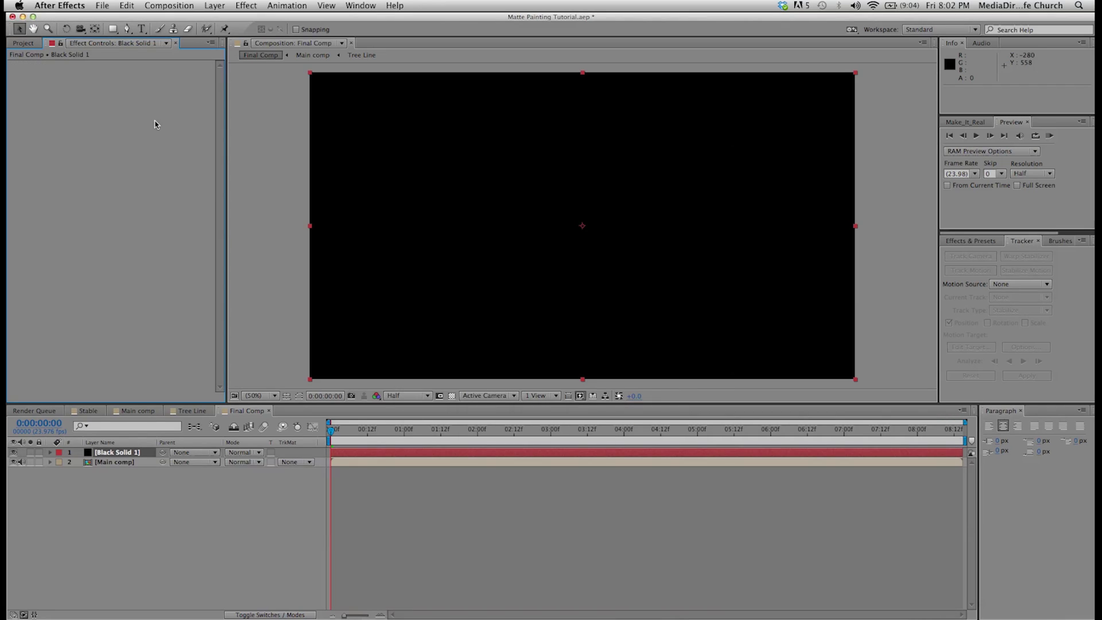
- Add an elliptical mask filling the whole frame to the black solid and expand the mask's properties
key("q")
key("q")
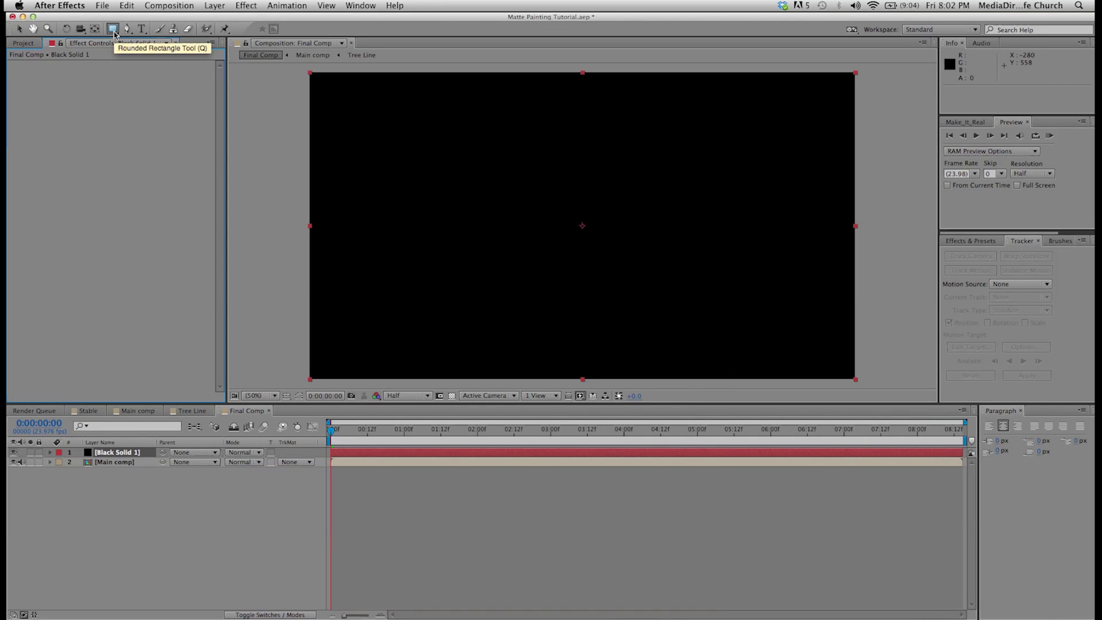
key("q")
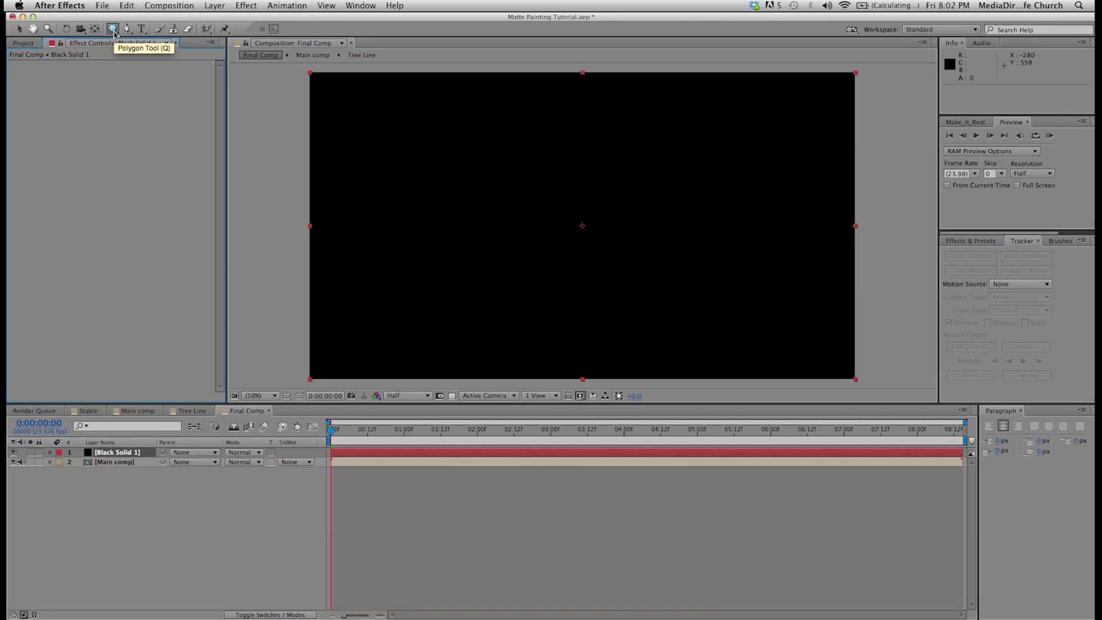
key("q")
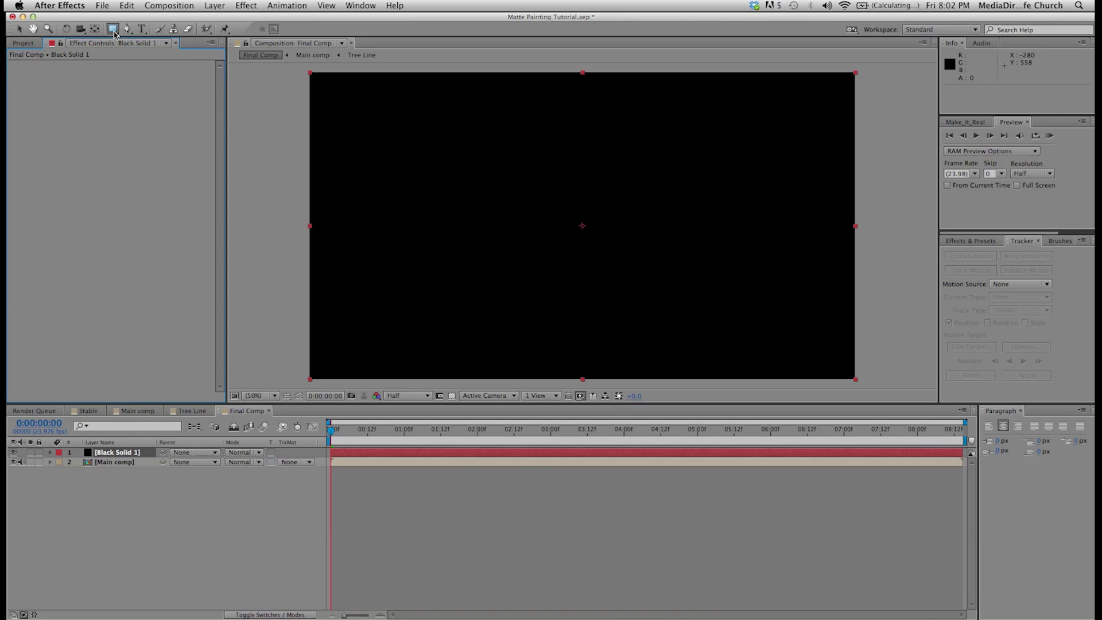
key("q")
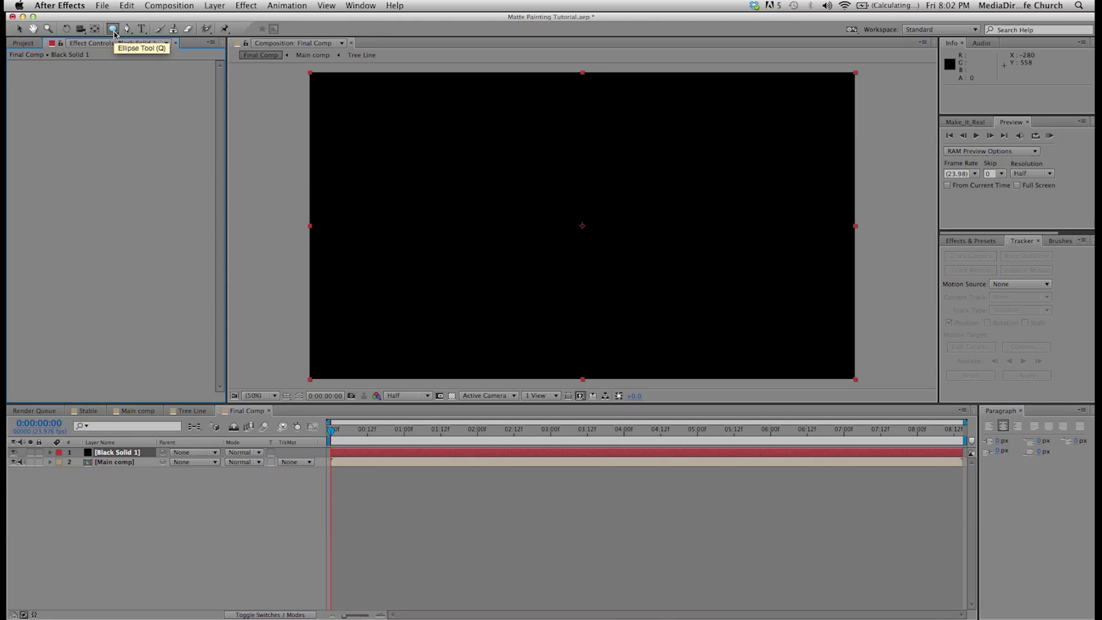
double_click(113, 30)
left_click(19, 28)
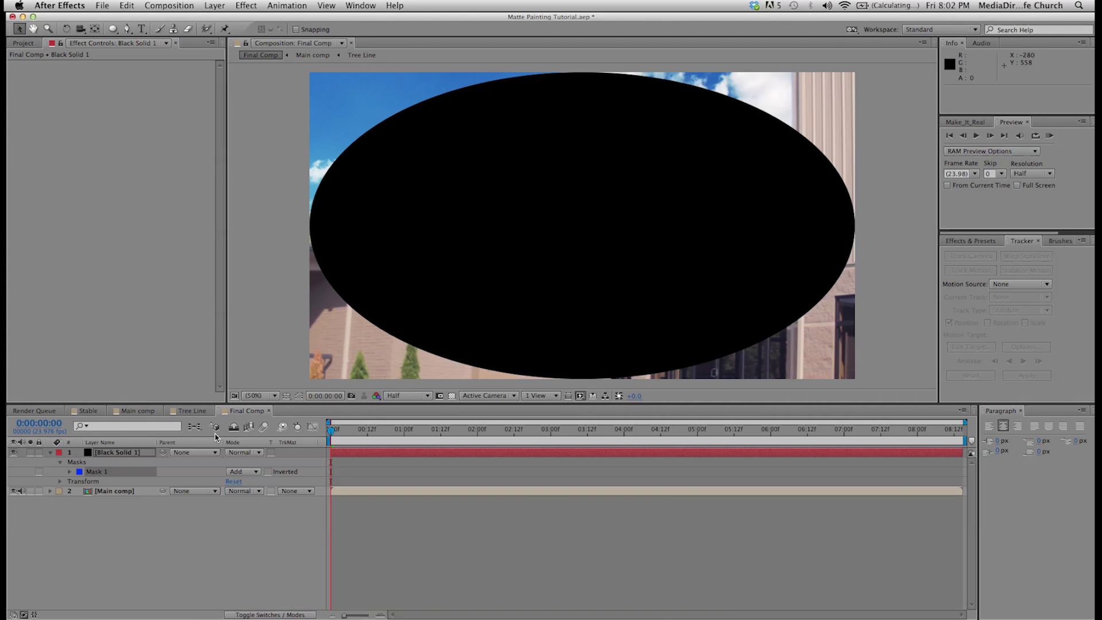
left_click(69, 471)
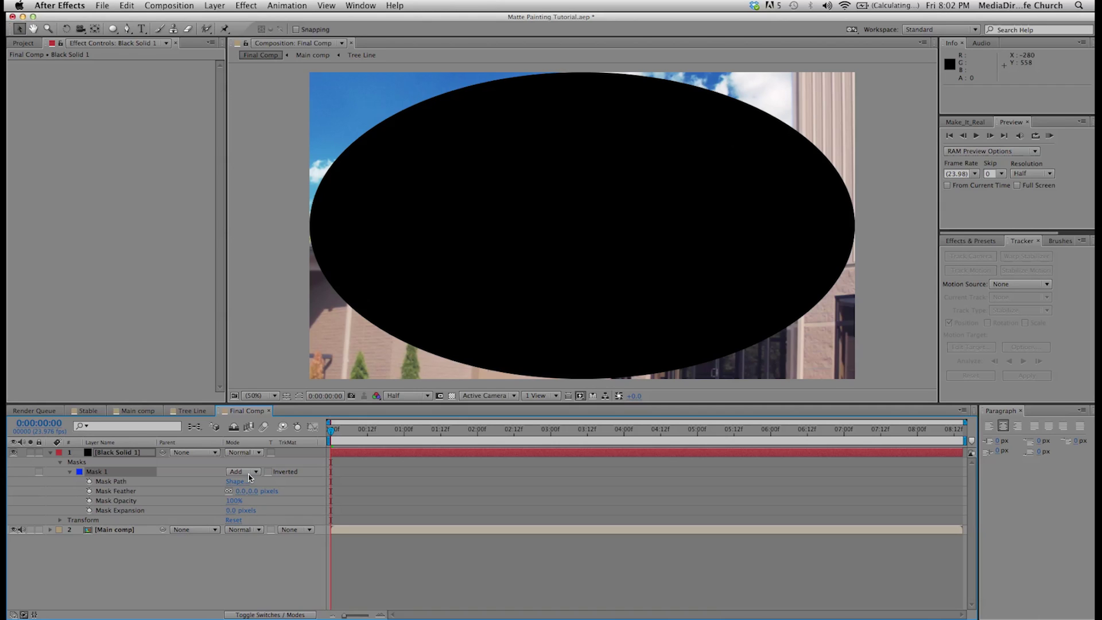
- Set the mode of the elliptical mask on the black solid to Subtract
left_click(104, 453)
key("m")
key("m")
key("m")
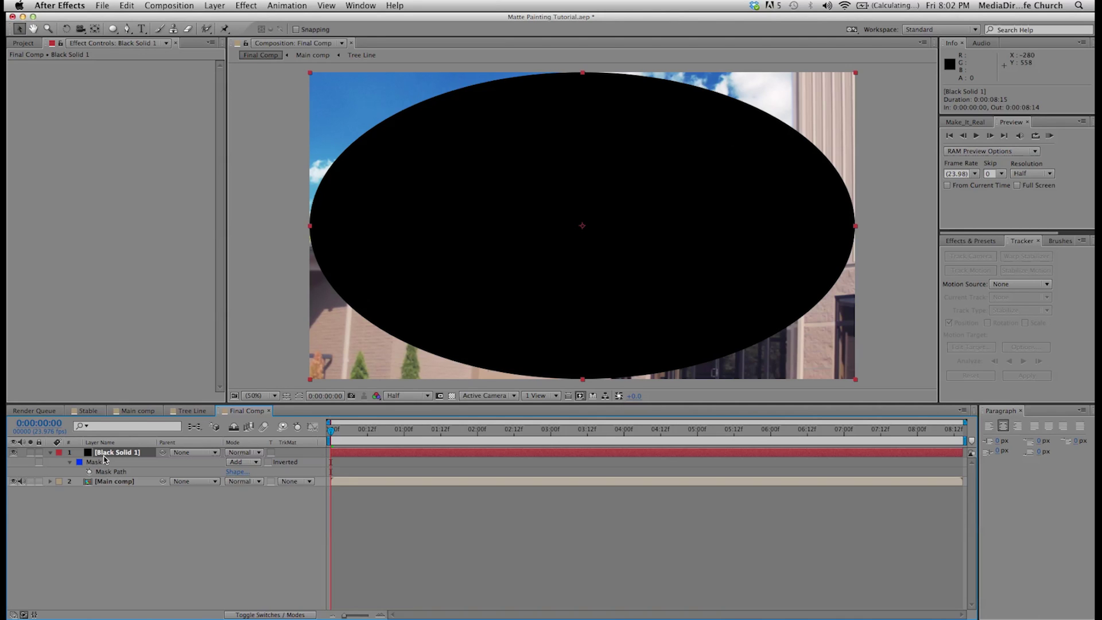
left_click(241, 462)
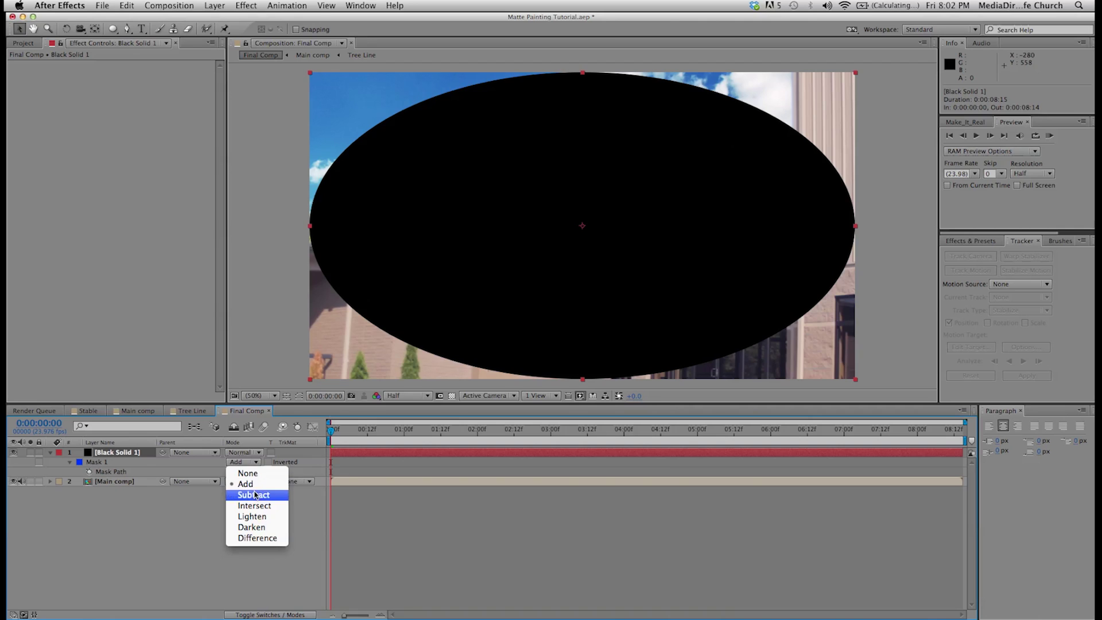
left_click(256, 493)
- Feather the black solid's elliptical mask by 200 pixels
key("f")
left_click(241, 472)
type("200")
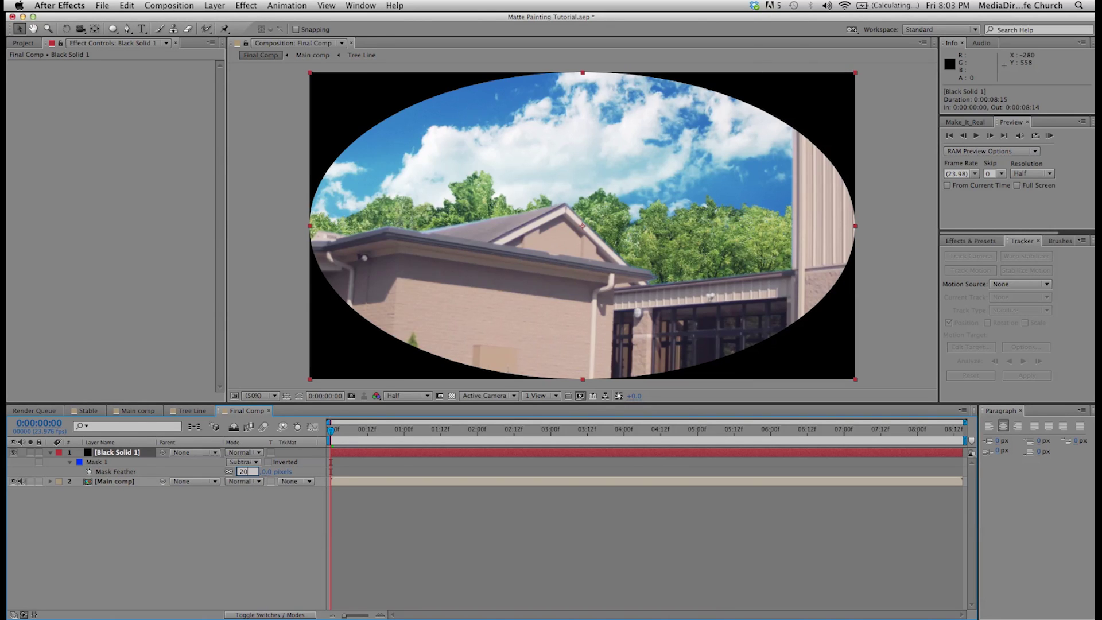
left_click(222, 542)
- Set the opacity of the black solid vignette to 20%
left_click(136, 454)
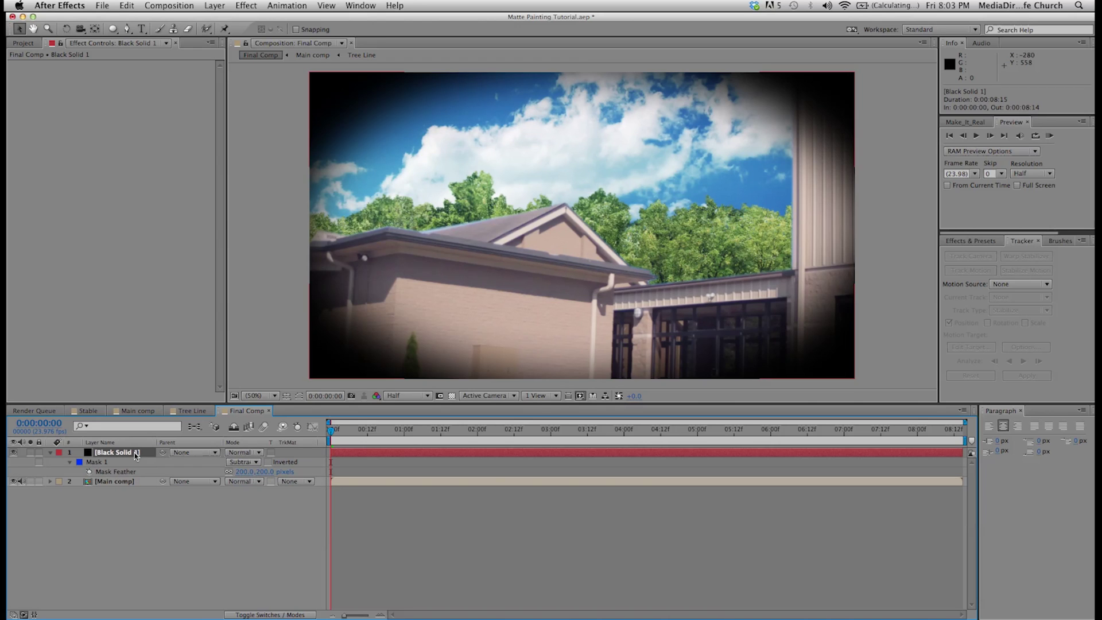
key("t")
left_click(234, 462)
type("20")
left_click(236, 510)
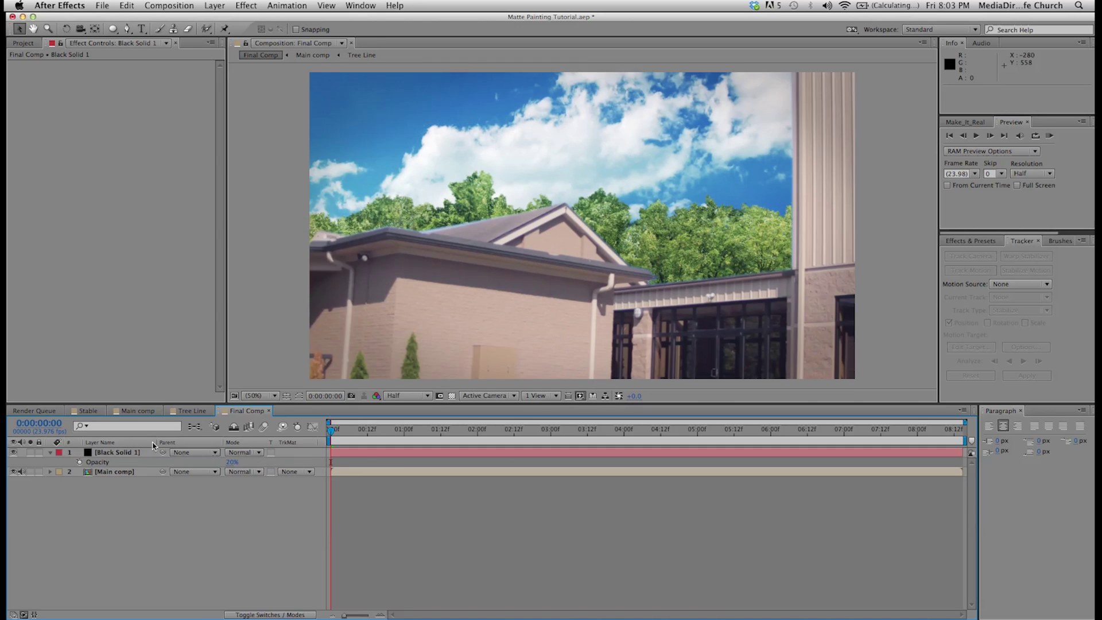
- Scale the black solid up to about 109% so it extends past the frame, and set its opacity to 12%
left_click(119, 454)
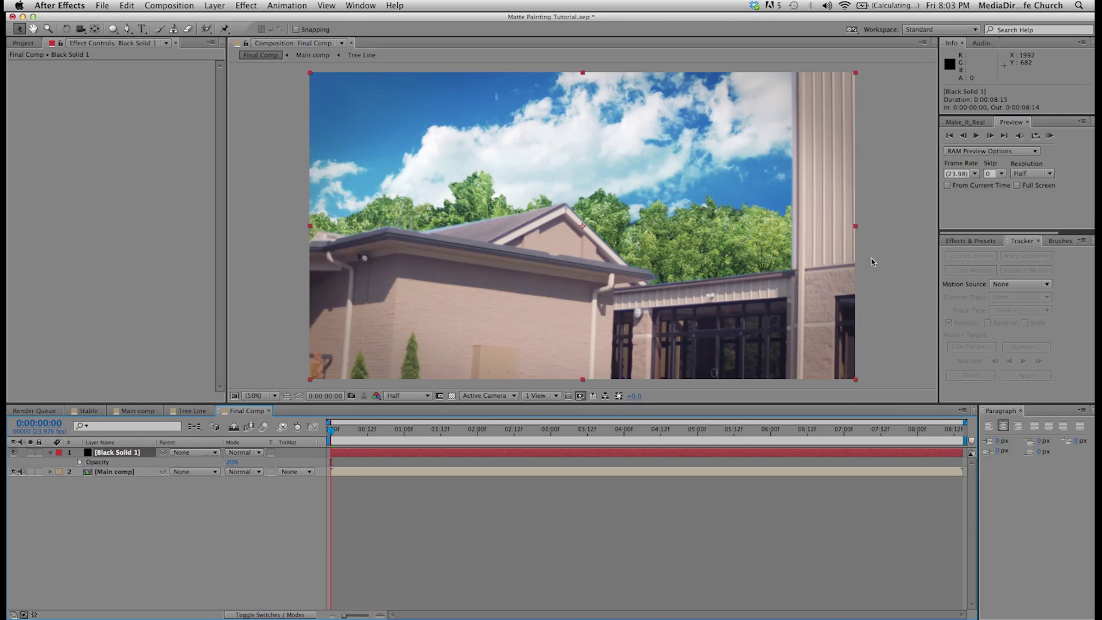
left_click_drag(855, 231, 879, 227)
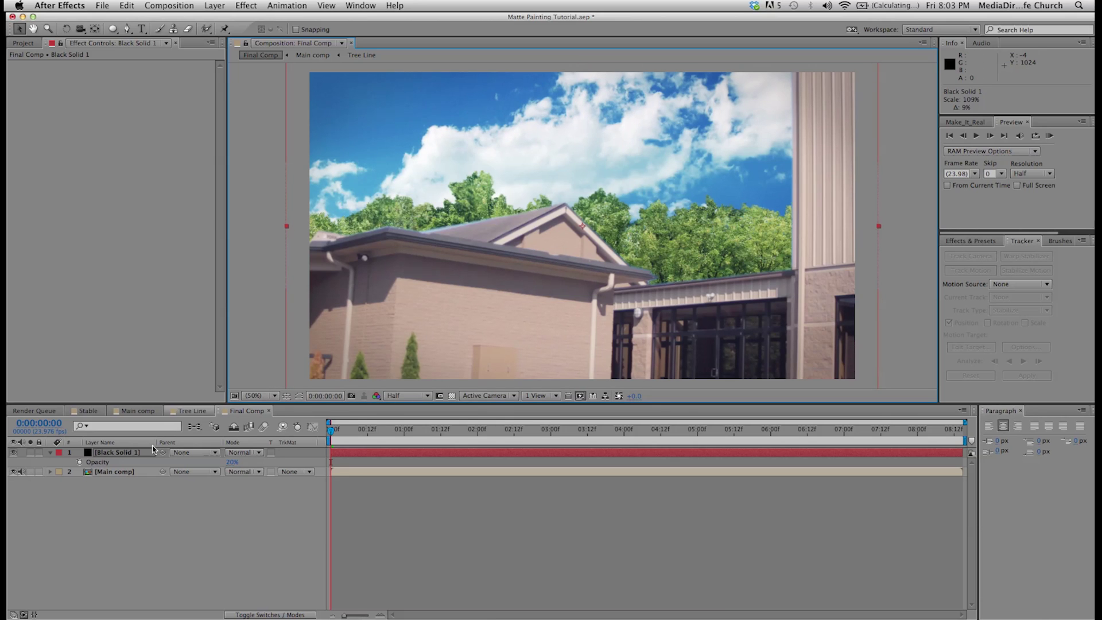
left_click(232, 462)
type("1")
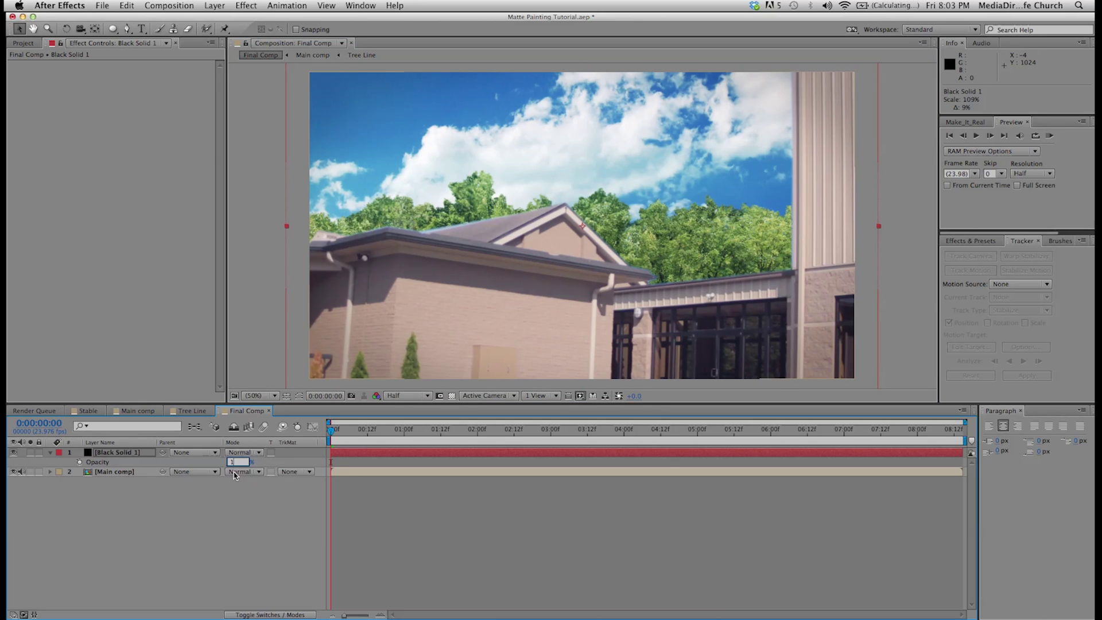
type("2")
key("Return")
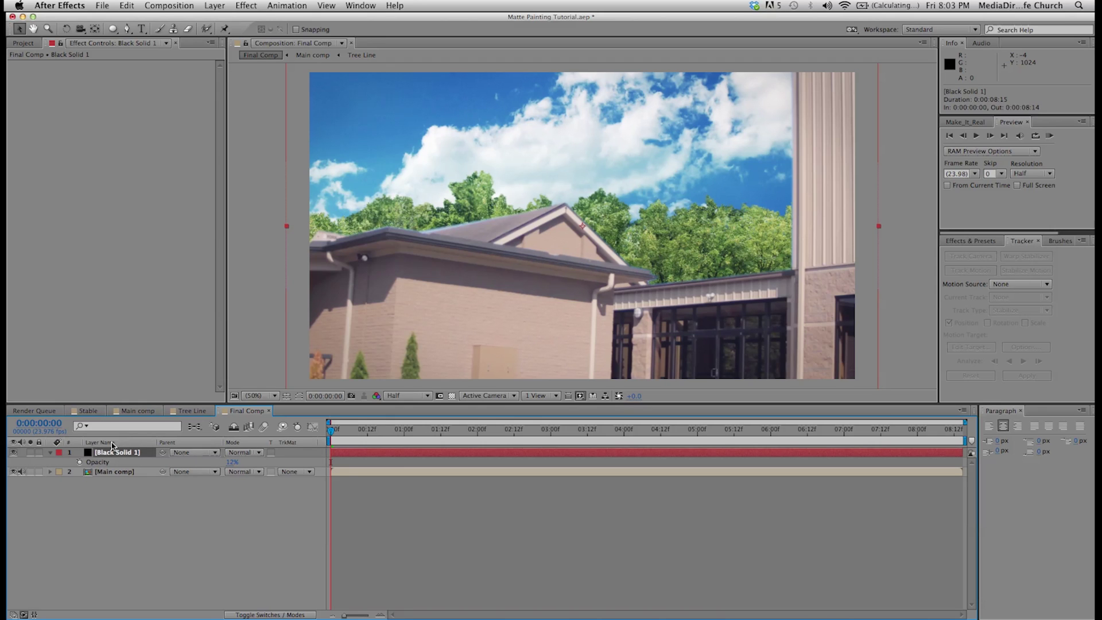
- Raise the highlights of the Red channel in the Main comp layer's Curves and fine-tune a point at its upper midtones
left_click(114, 472)
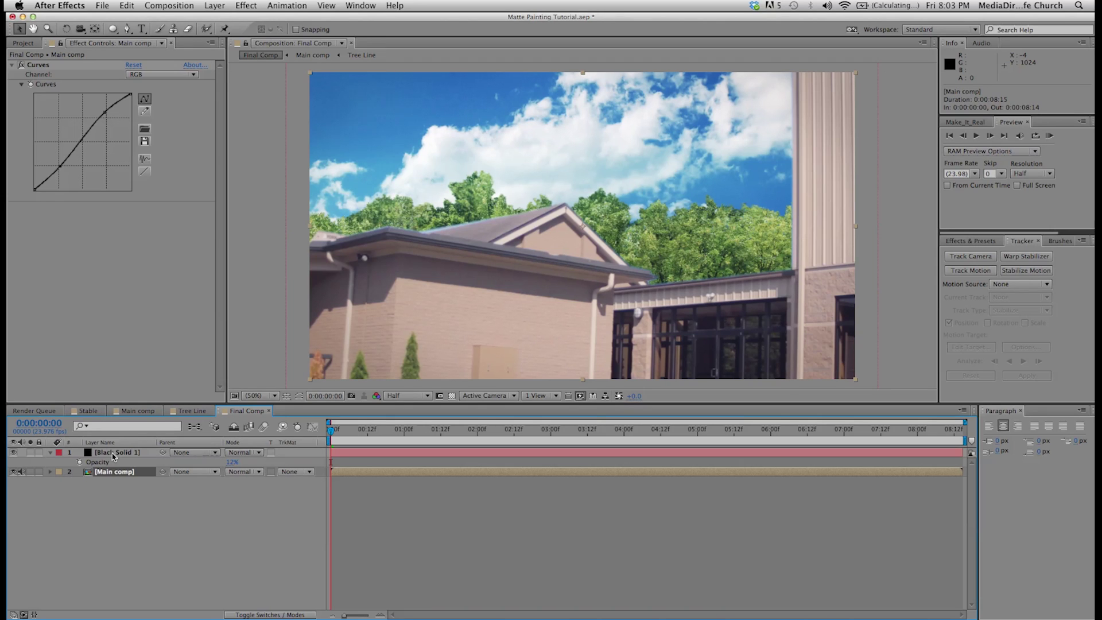
left_click(148, 74)
left_click(148, 96)
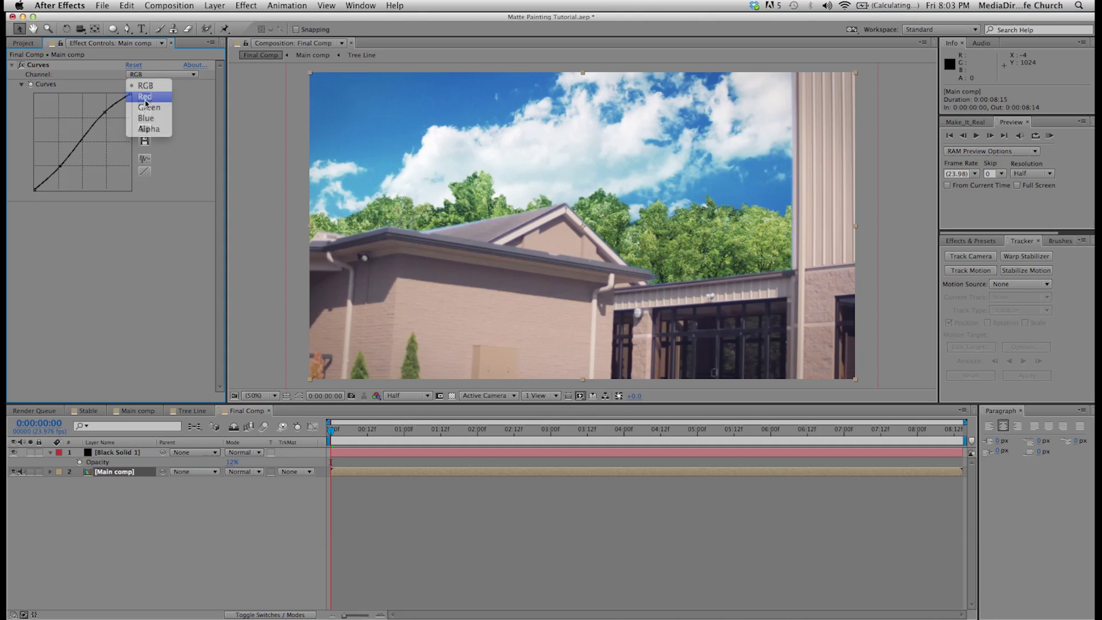
left_click_drag(120, 104, 122, 98)
left_click(104, 119)
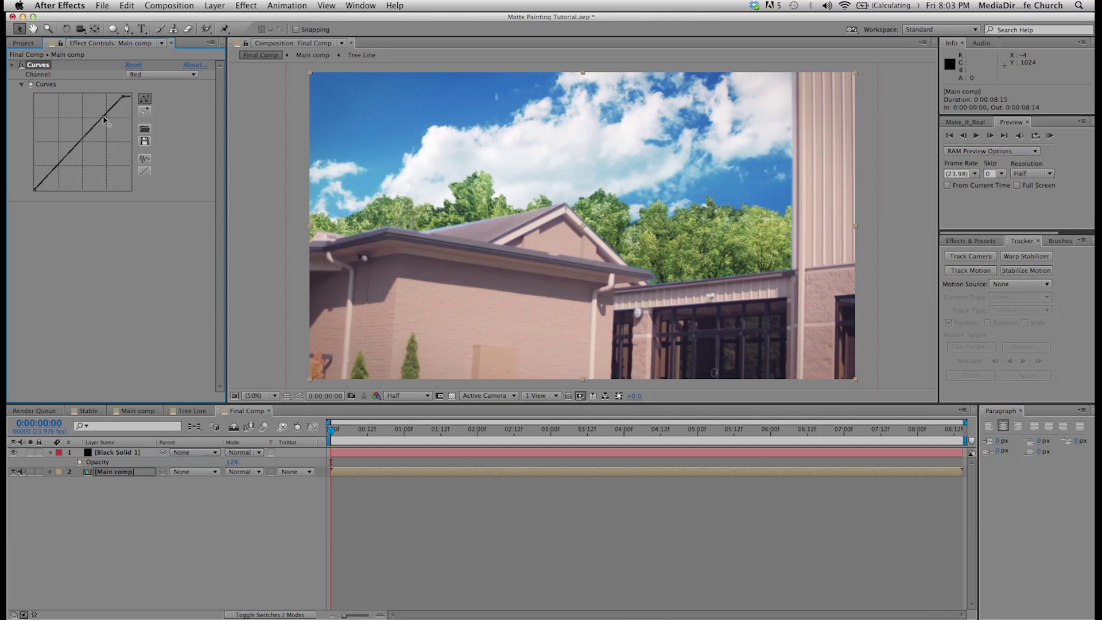
left_click_drag(104, 119, 104, 118)
left_click(265, 214)
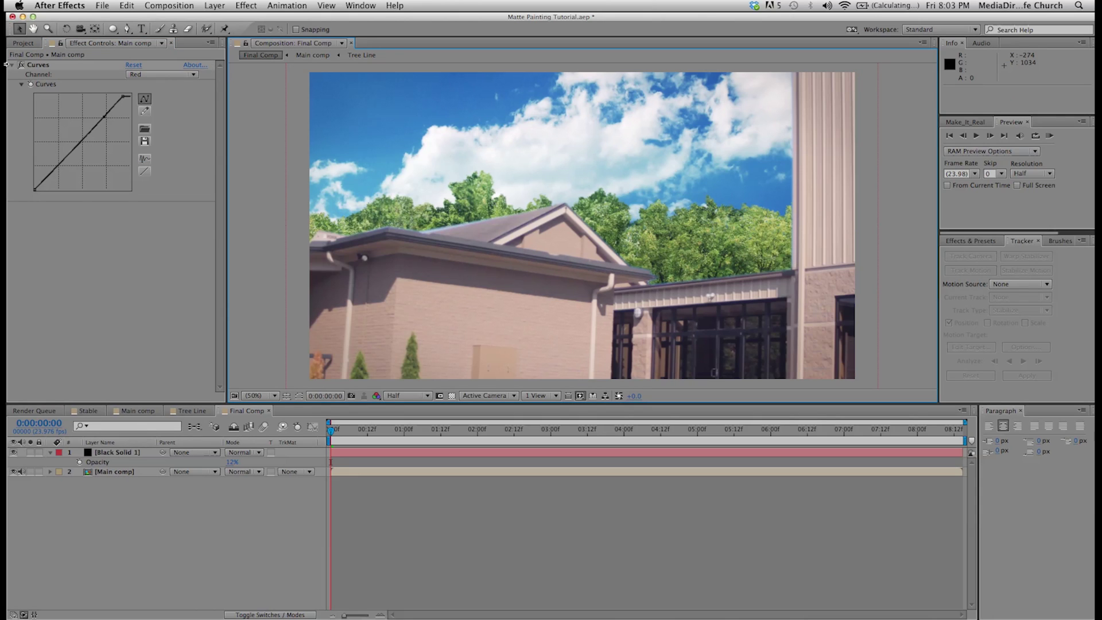
- Add the 720p_2.05-1_Letterbox_Template.png from the Aspect Ratio folder above the black solid in Final Comp
left_click(23, 43)
left_click(12, 144)
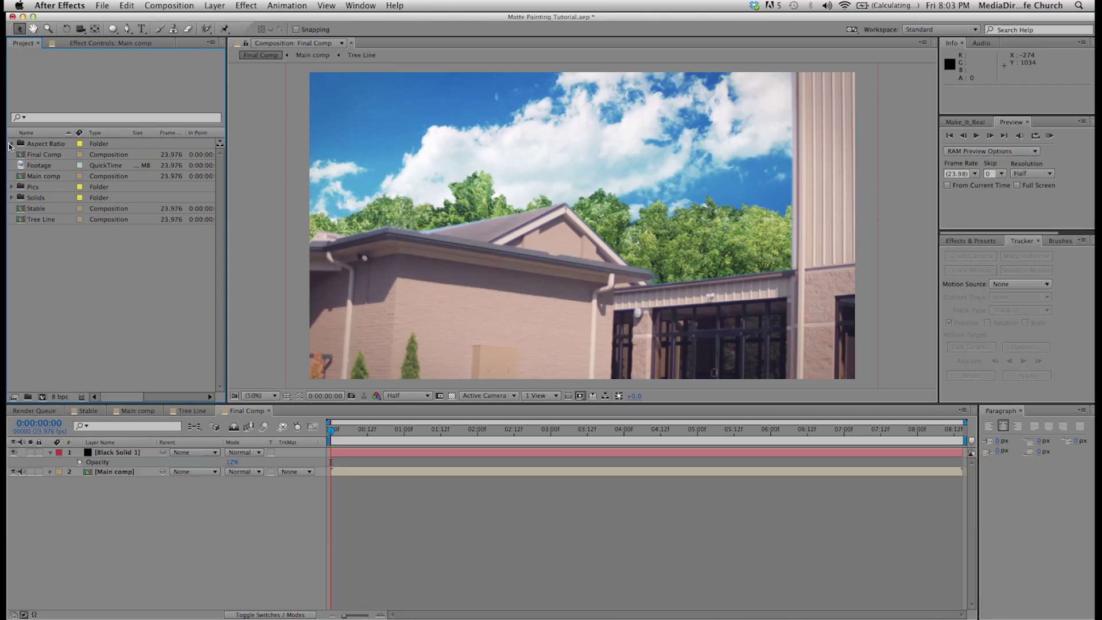
left_click(51, 155)
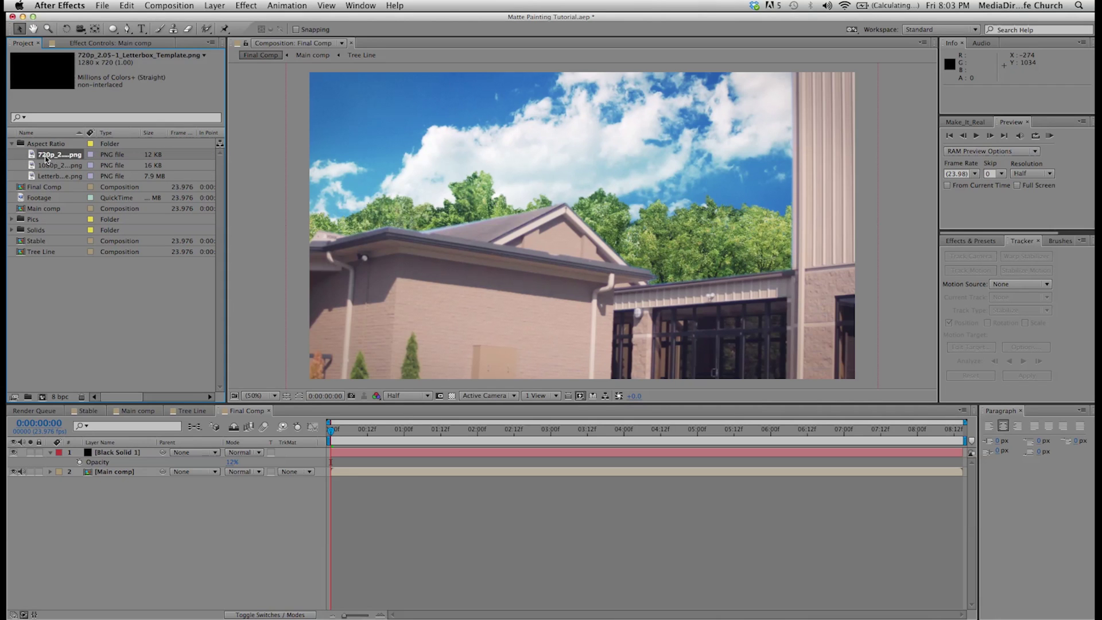
left_click_drag(52, 155, 118, 451)
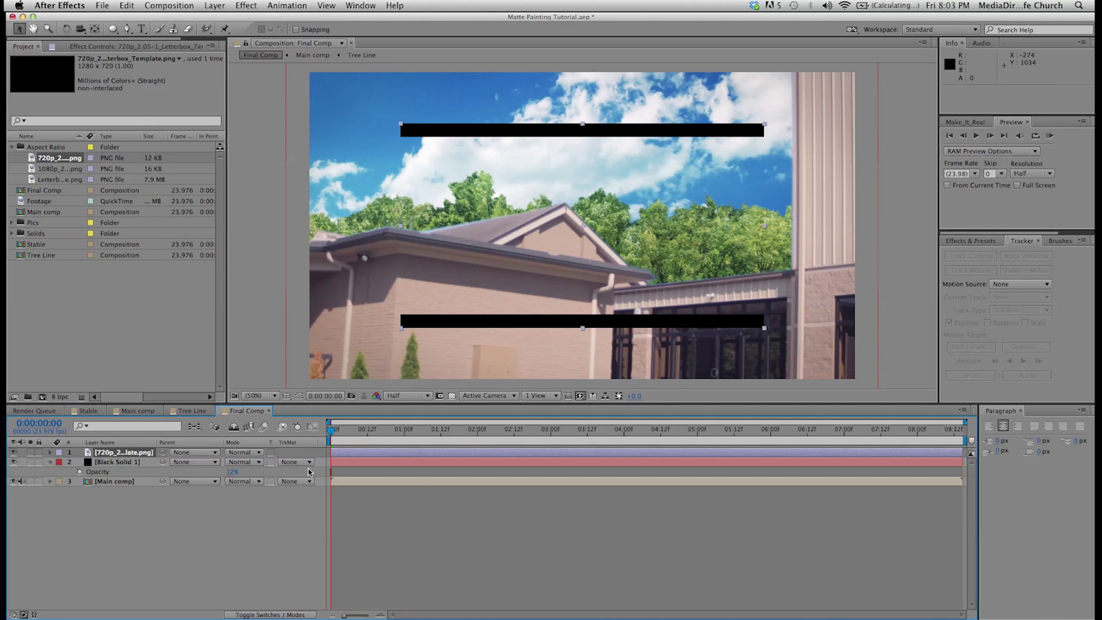
- Fit the letterbox layer to the composition frame and collapse the black solid's properties
right_click(121, 454)
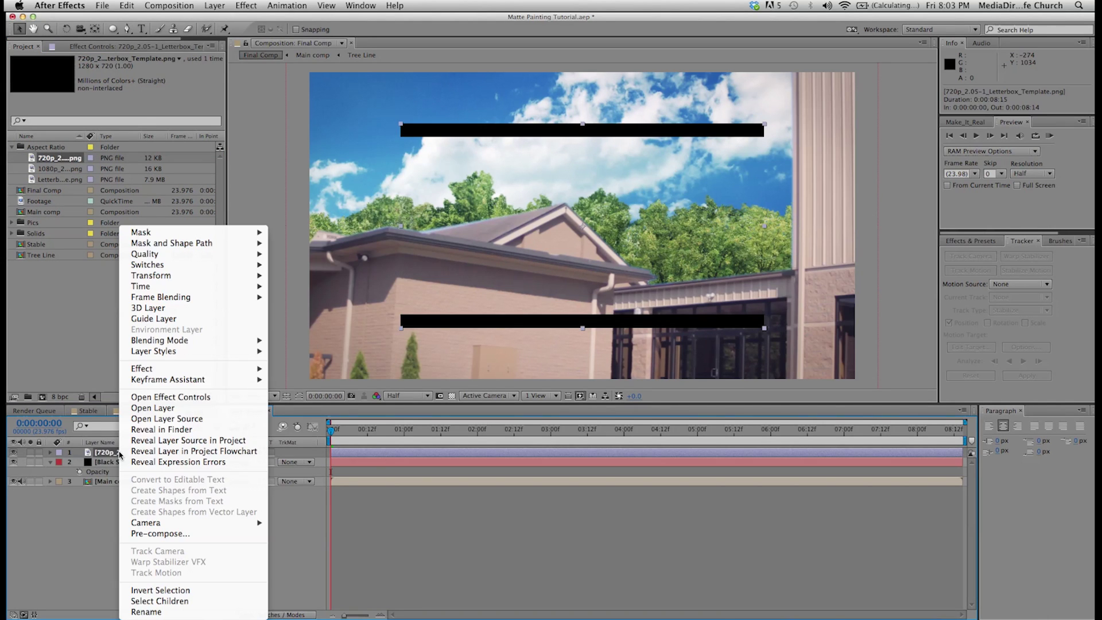
mouse_move(188, 280)
left_click(304, 404)
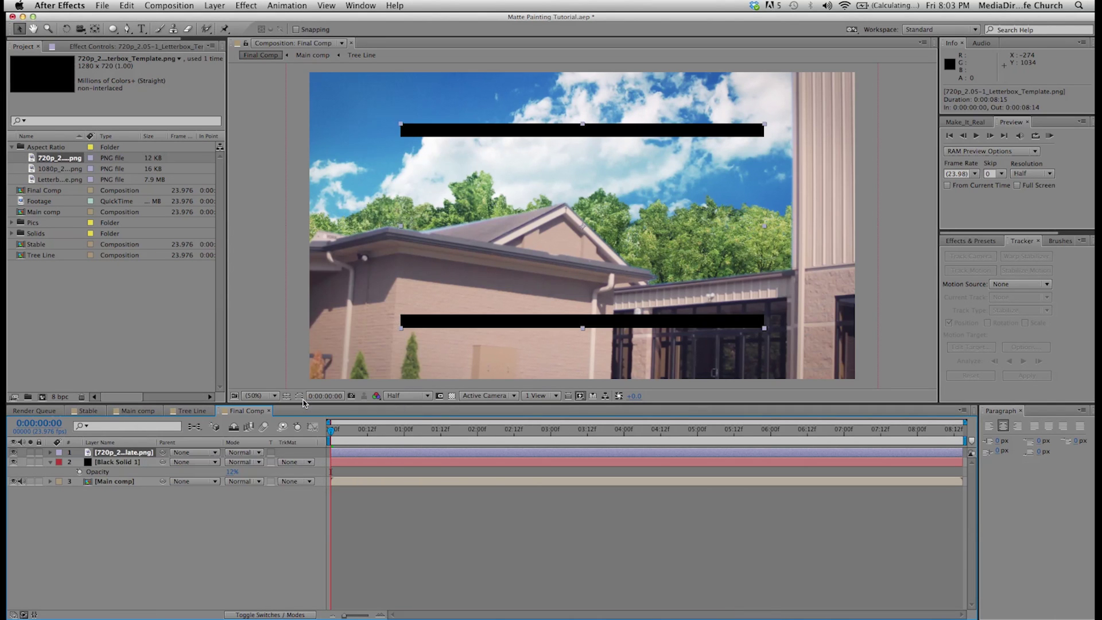
left_click(273, 346)
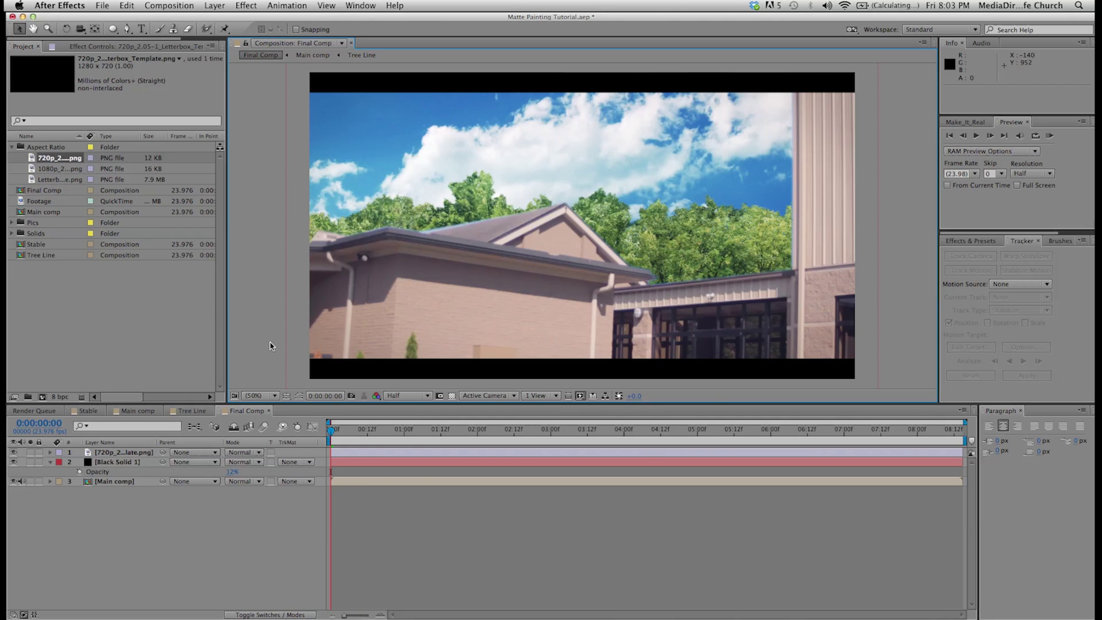
left_click(51, 463)
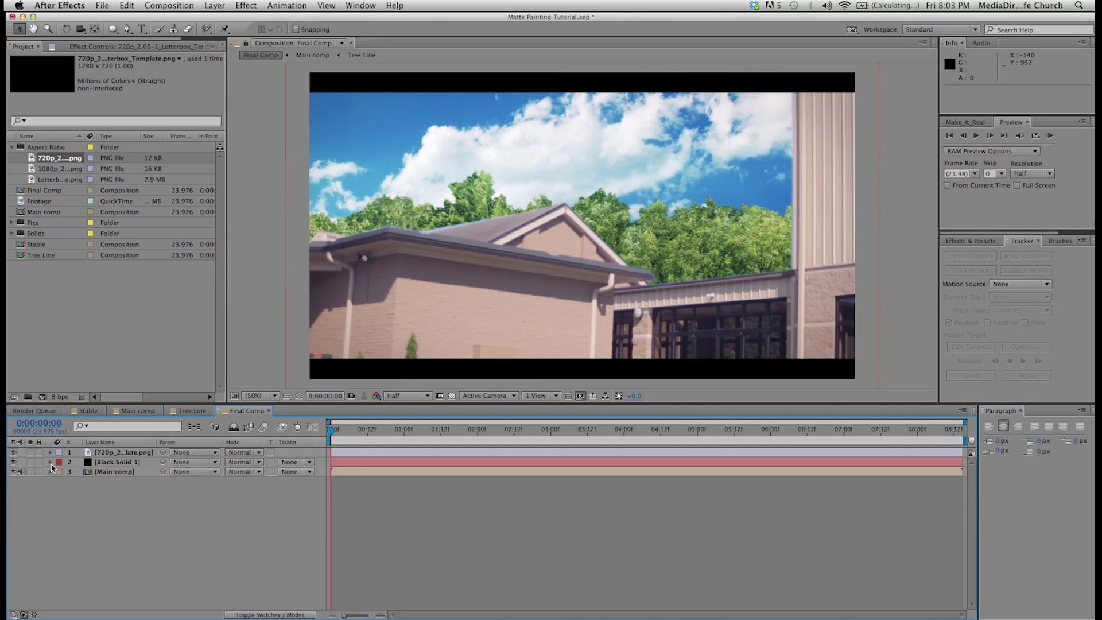